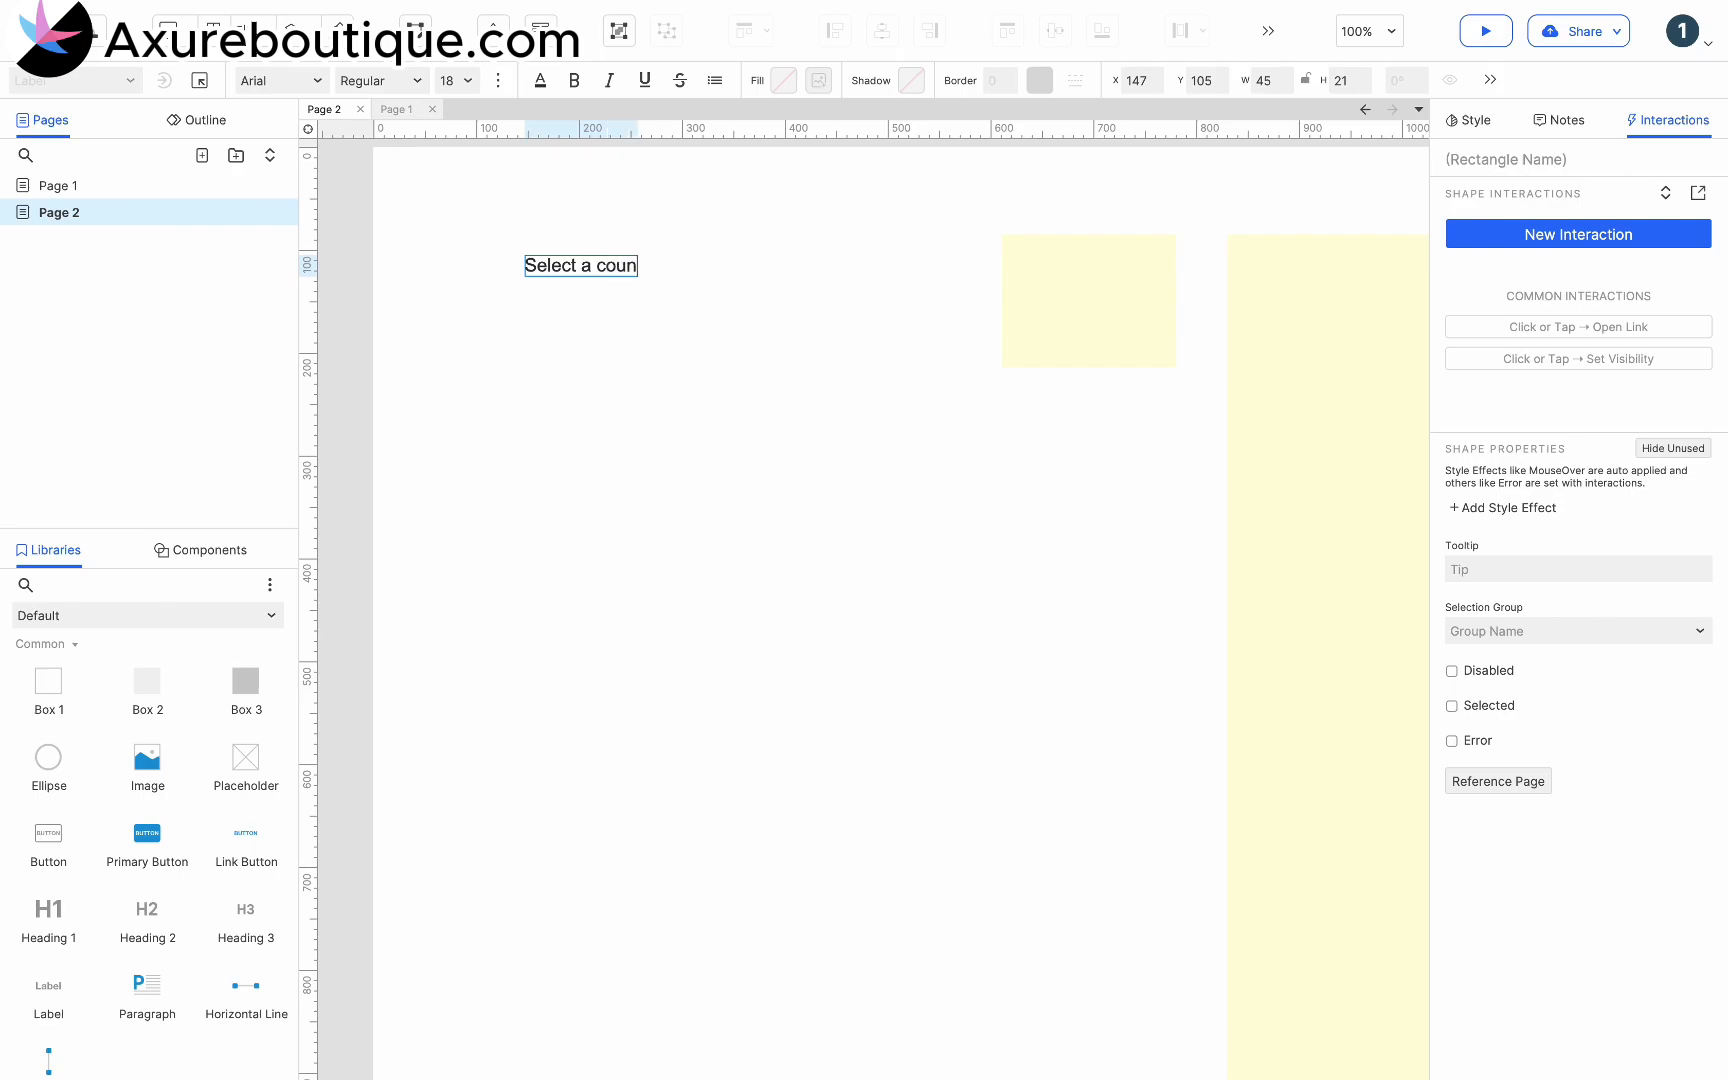
- Place a droplist 202 wide and 36 high directly beneath the "Select a country" label, aligned with its start
{"action": "left_click", "coordinate": [612, 350]}
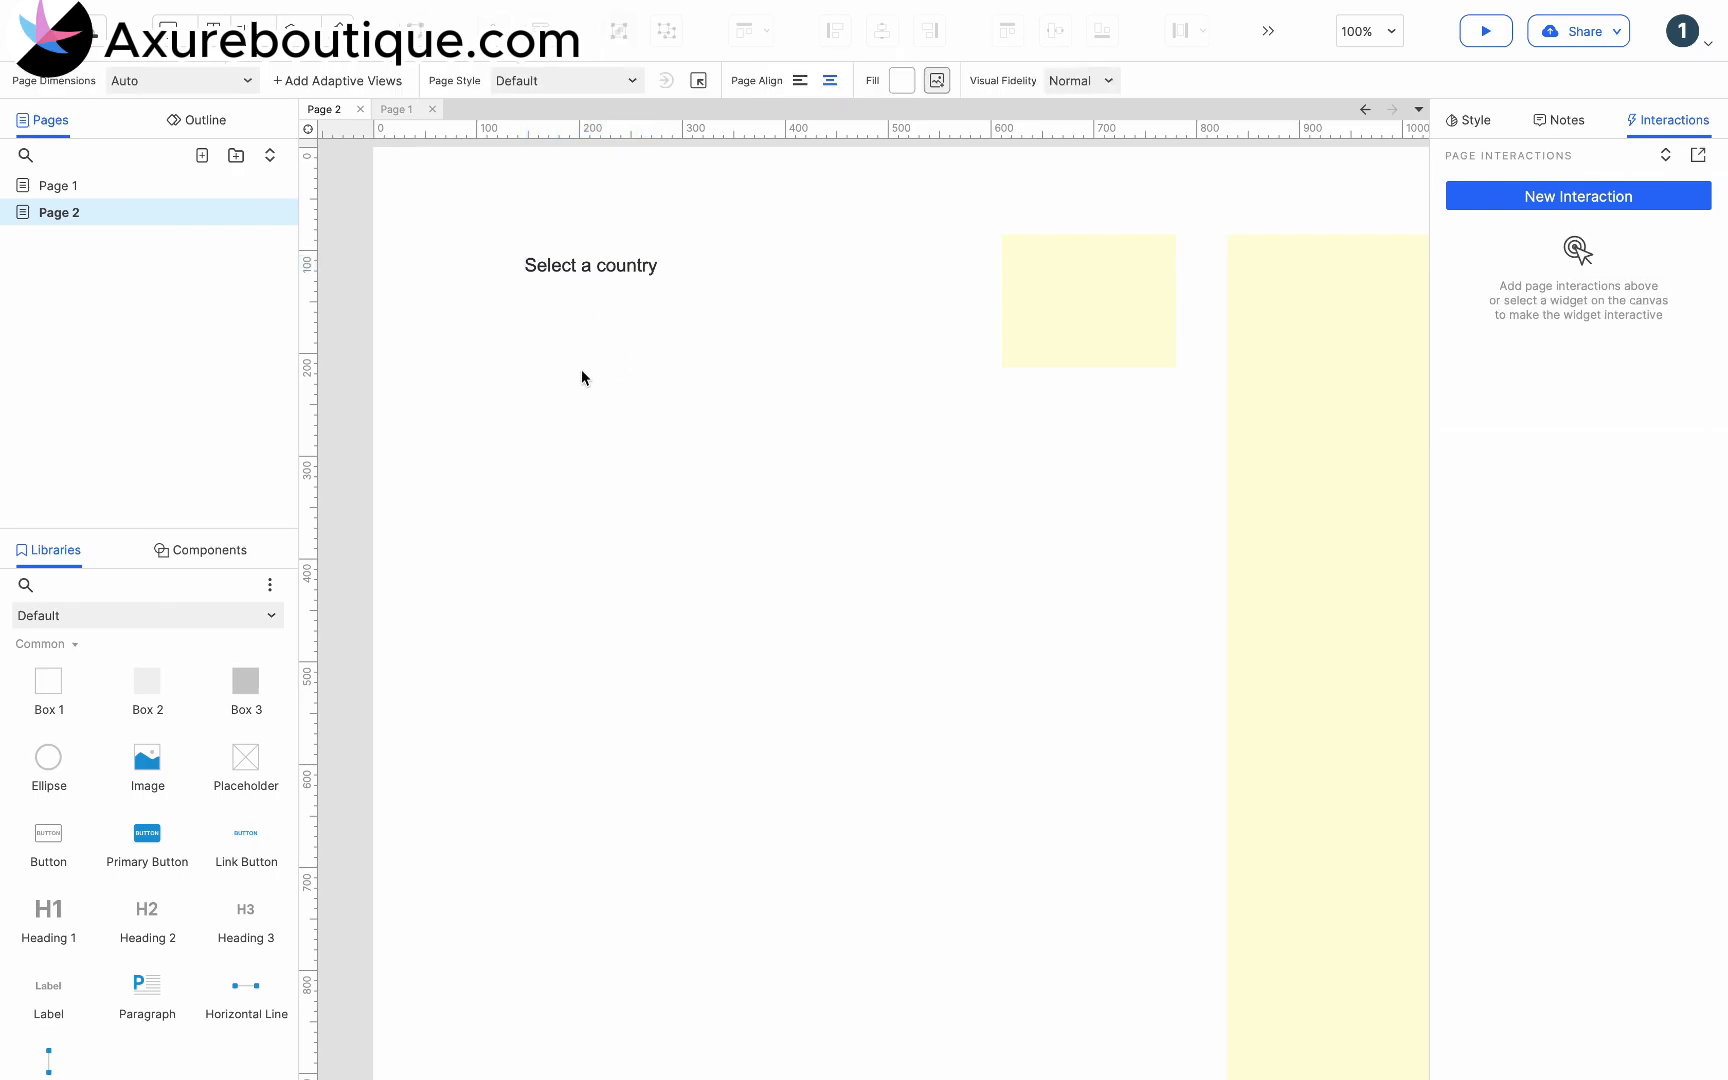
{"action": "scroll", "coordinate": [163, 703], "scroll_direction": "down", "scroll_amount": 5}
{"action": "scroll", "coordinate": [163, 703], "scroll_direction": "down", "scroll_amount": 2}
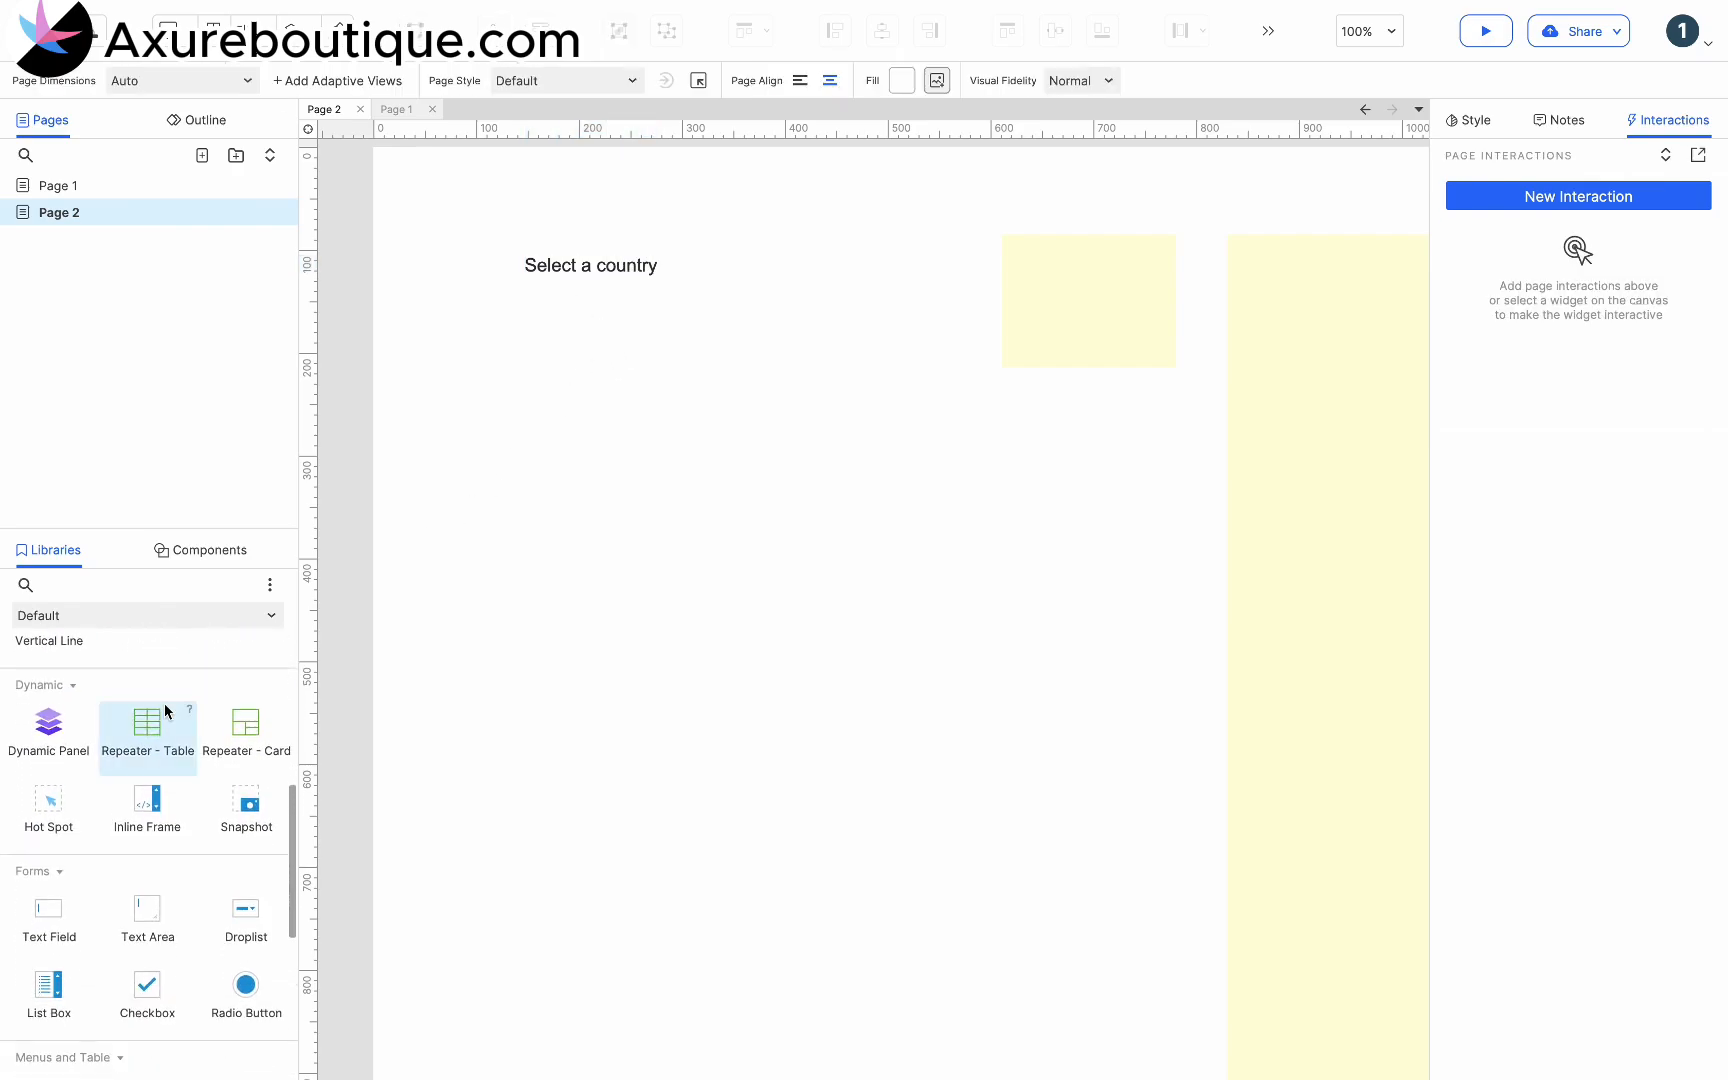
{"action": "left_click_drag", "start_coordinate": [240, 913], "coordinate": [527, 302]}
{"action": "left_click_drag", "start_coordinate": [679, 326], "coordinate": [681, 338]}
{"action": "left_click_drag", "start_coordinate": [831, 321], "coordinate": [660, 305]}
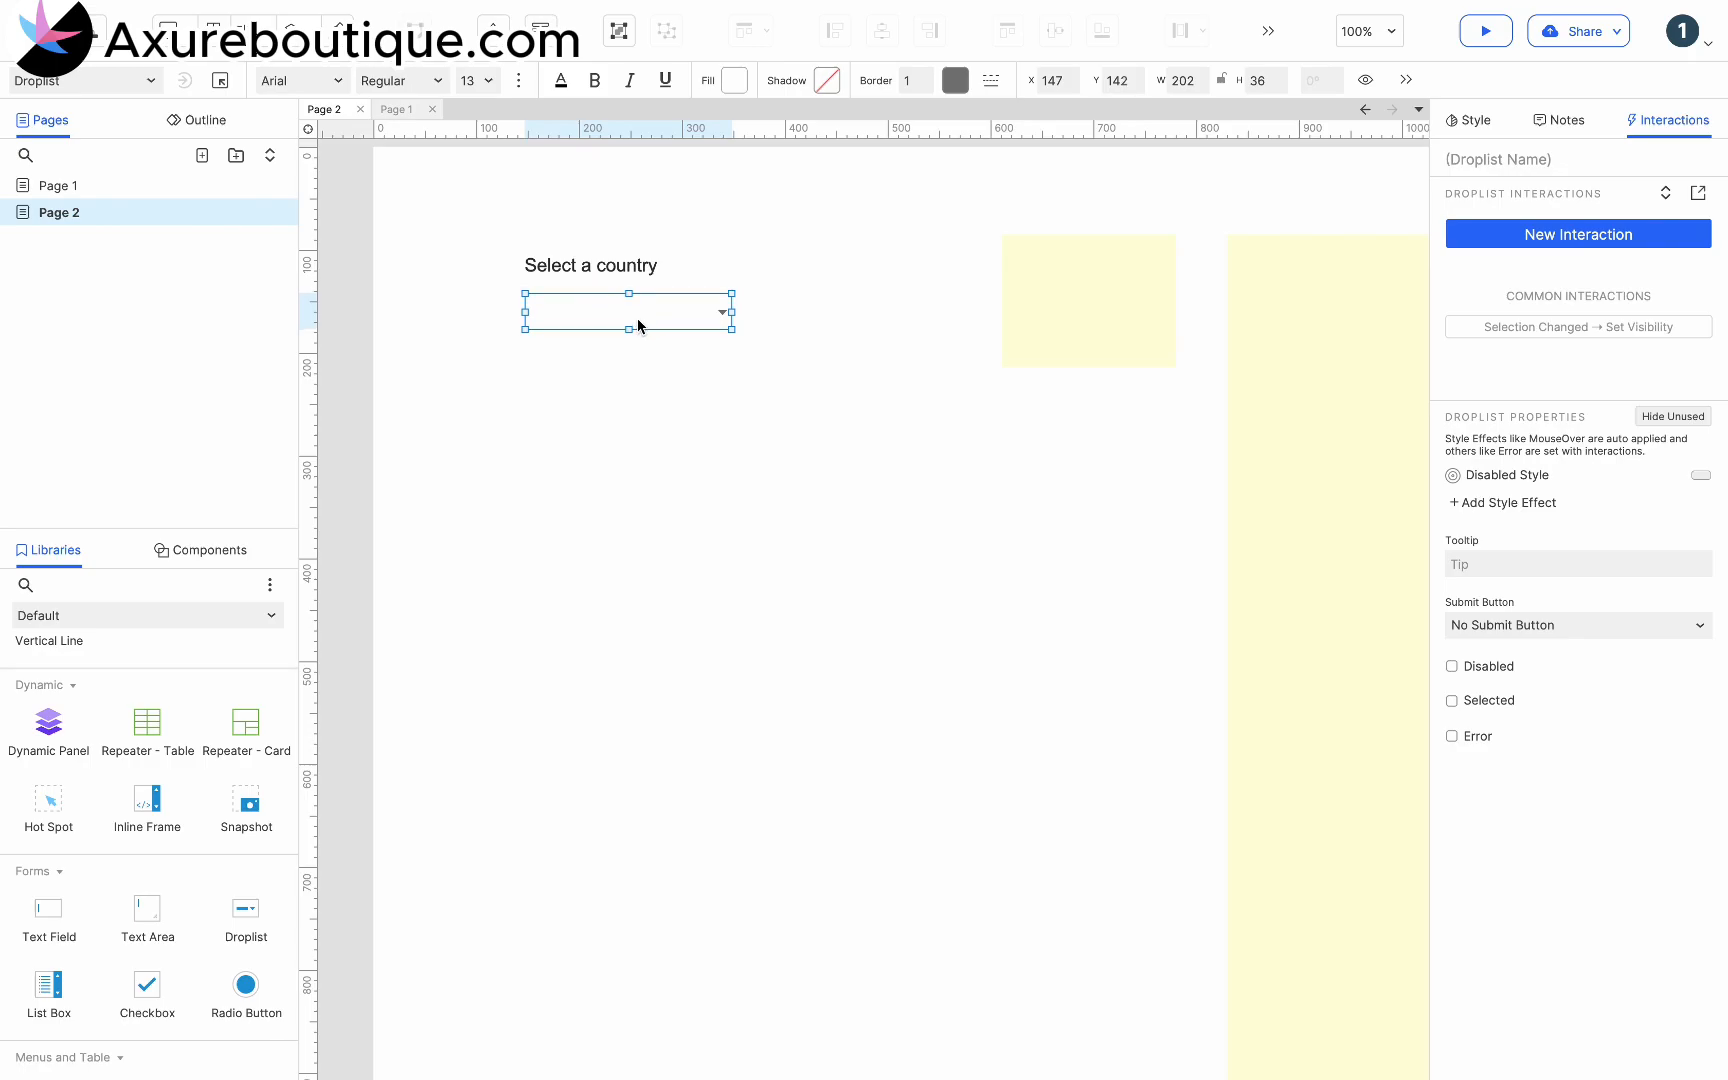
- Copy the continent list from the small yellow text box and paste it as the droplist's options, from "- Continent -" to "South America"
{"action": "left_click", "coordinate": [1108, 294]}
{"action": "double_click", "coordinate": [1124, 300]}
{"action": "key", "text": "ctrl+c"}
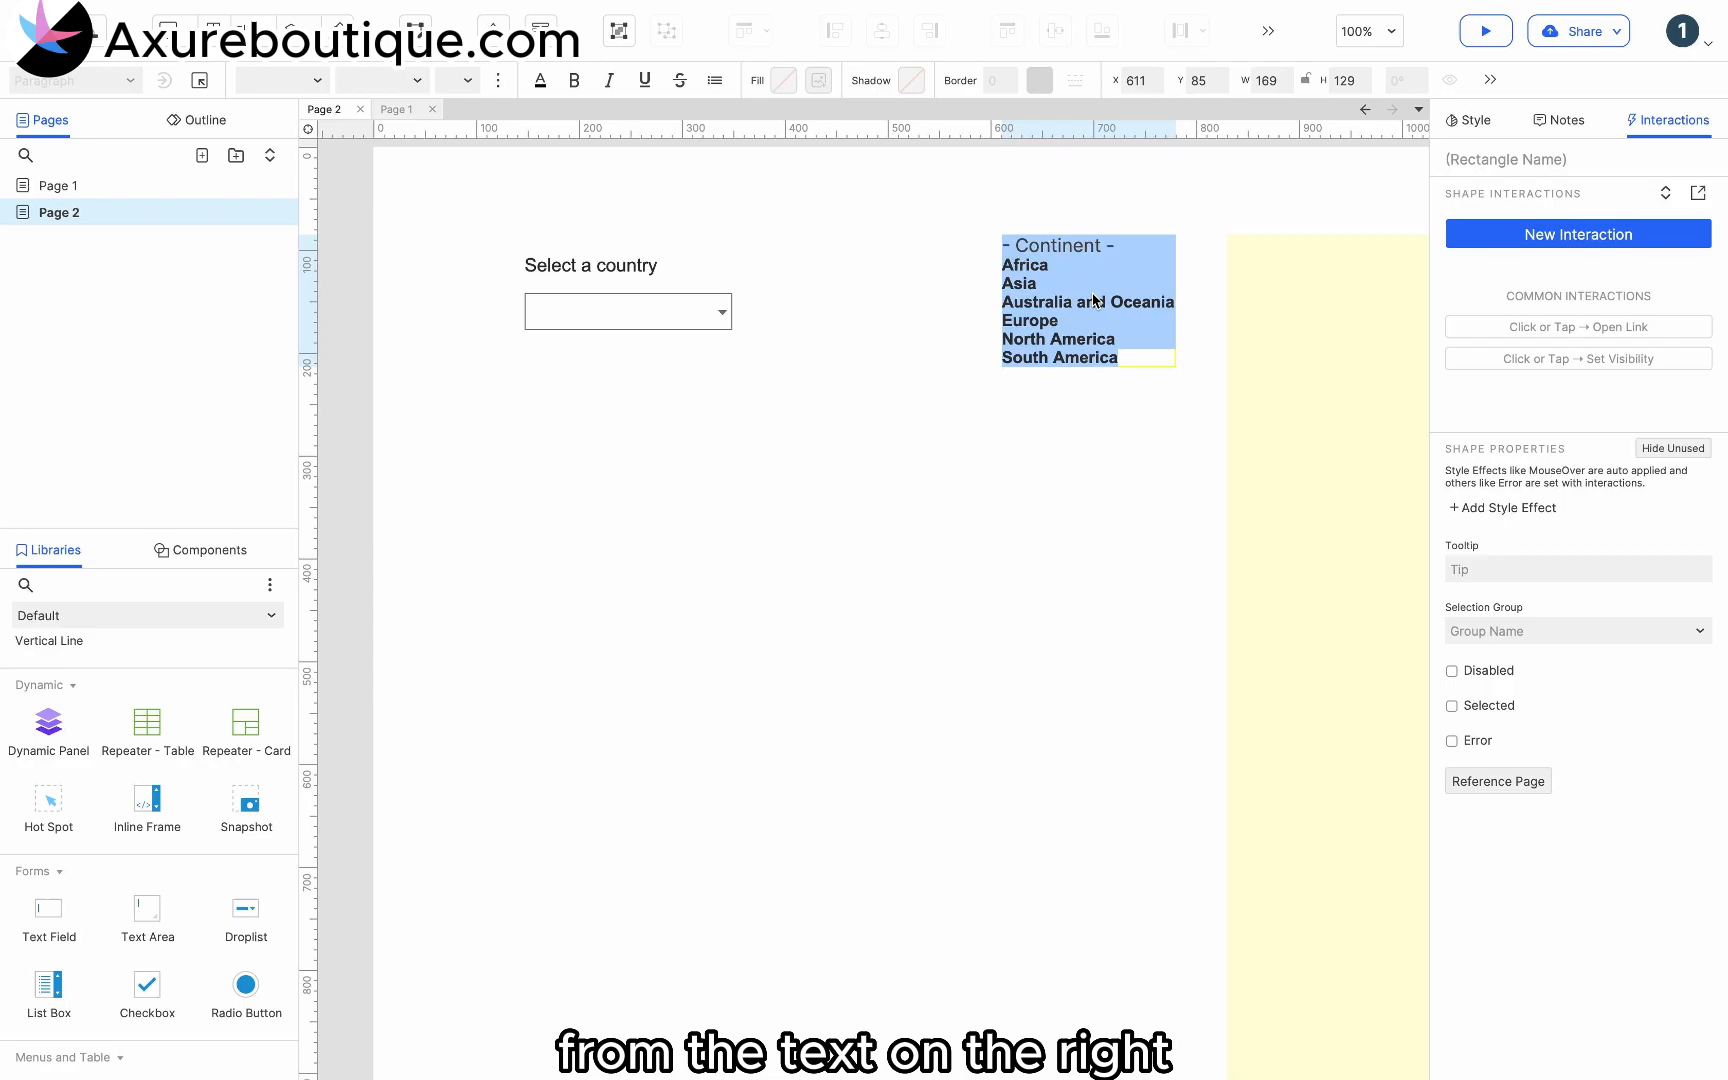
{"action": "double_click", "coordinate": [641, 322]}
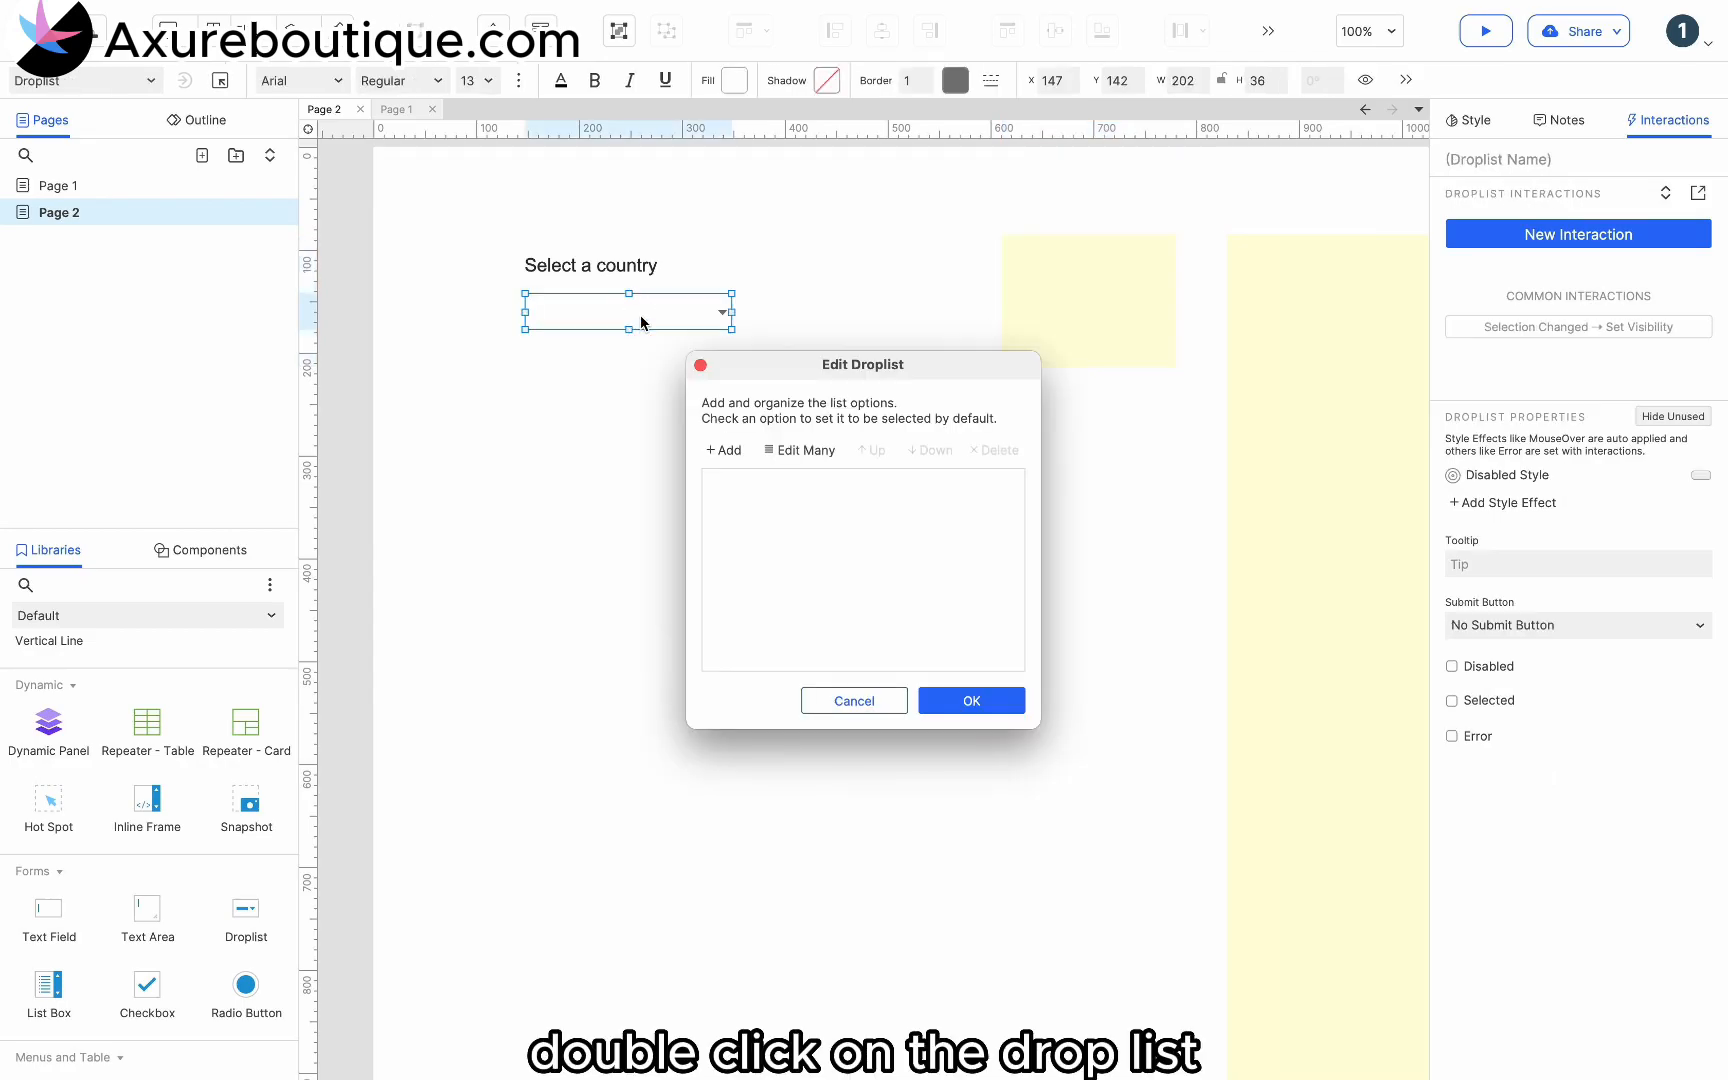
{"action": "left_click", "coordinate": [808, 447]}
{"action": "key", "text": "ctrl+v"}
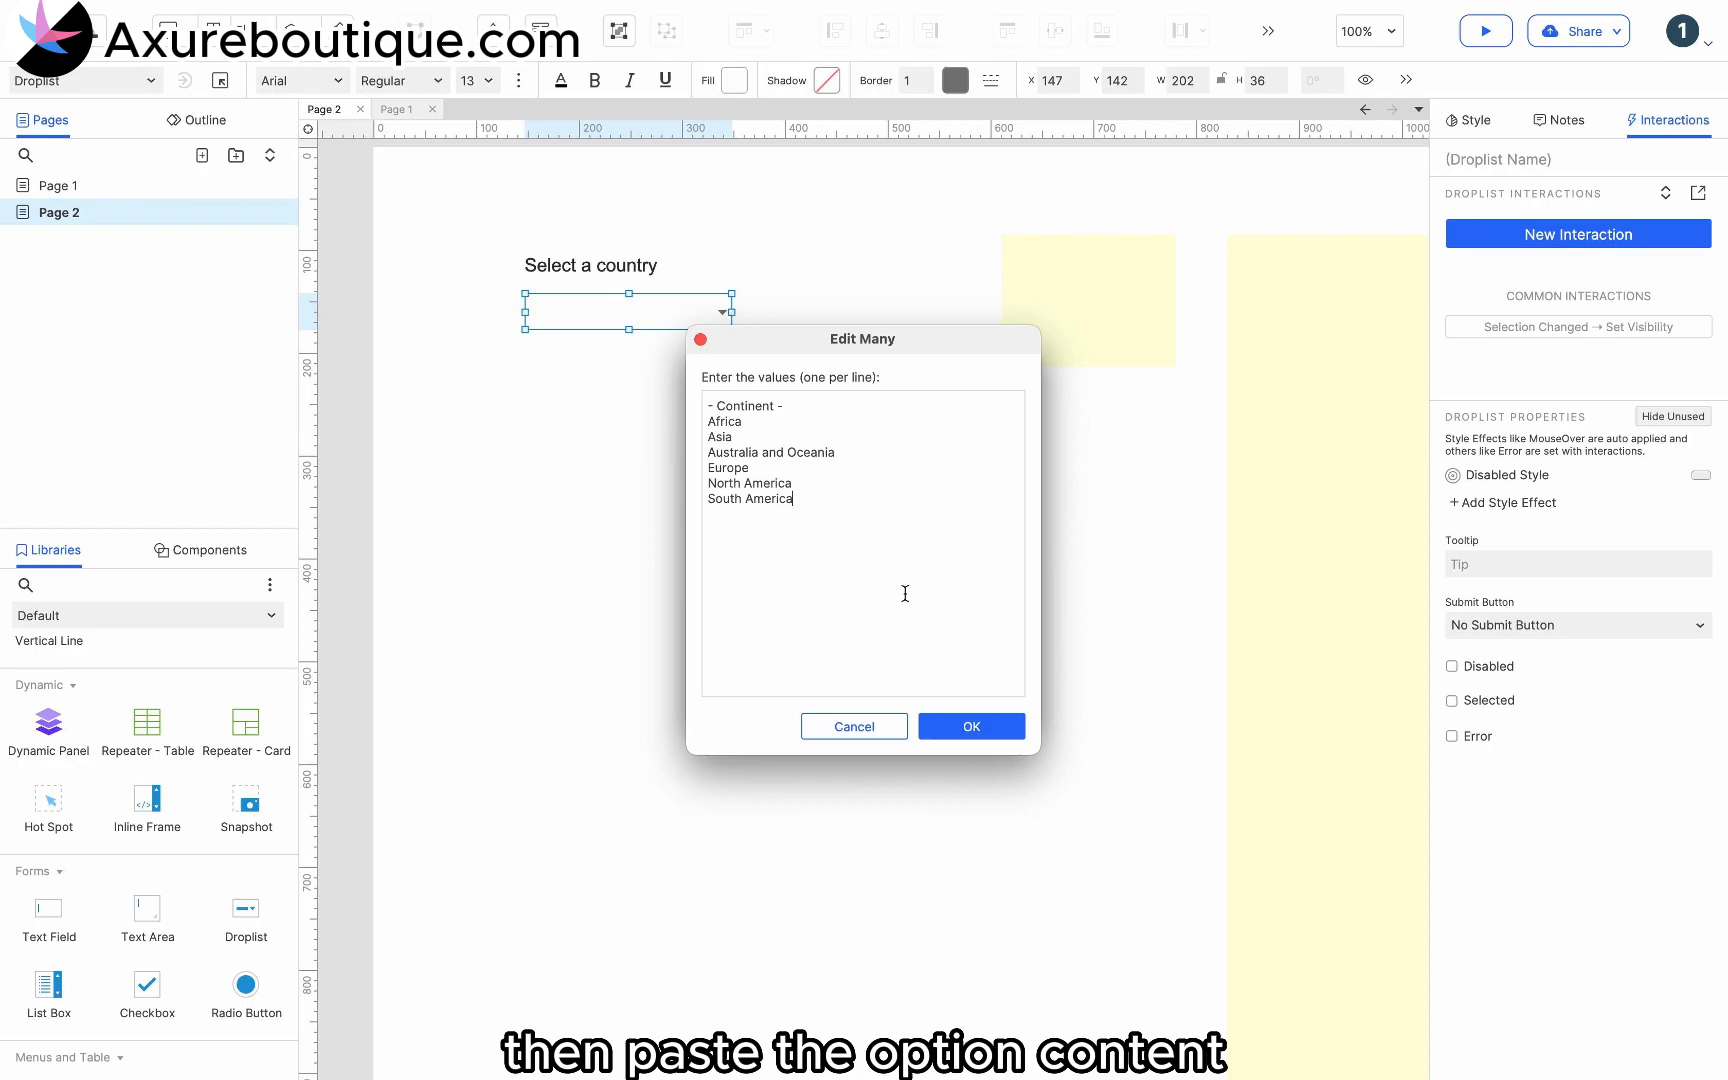
{"action": "left_click", "coordinate": [1008, 724]}
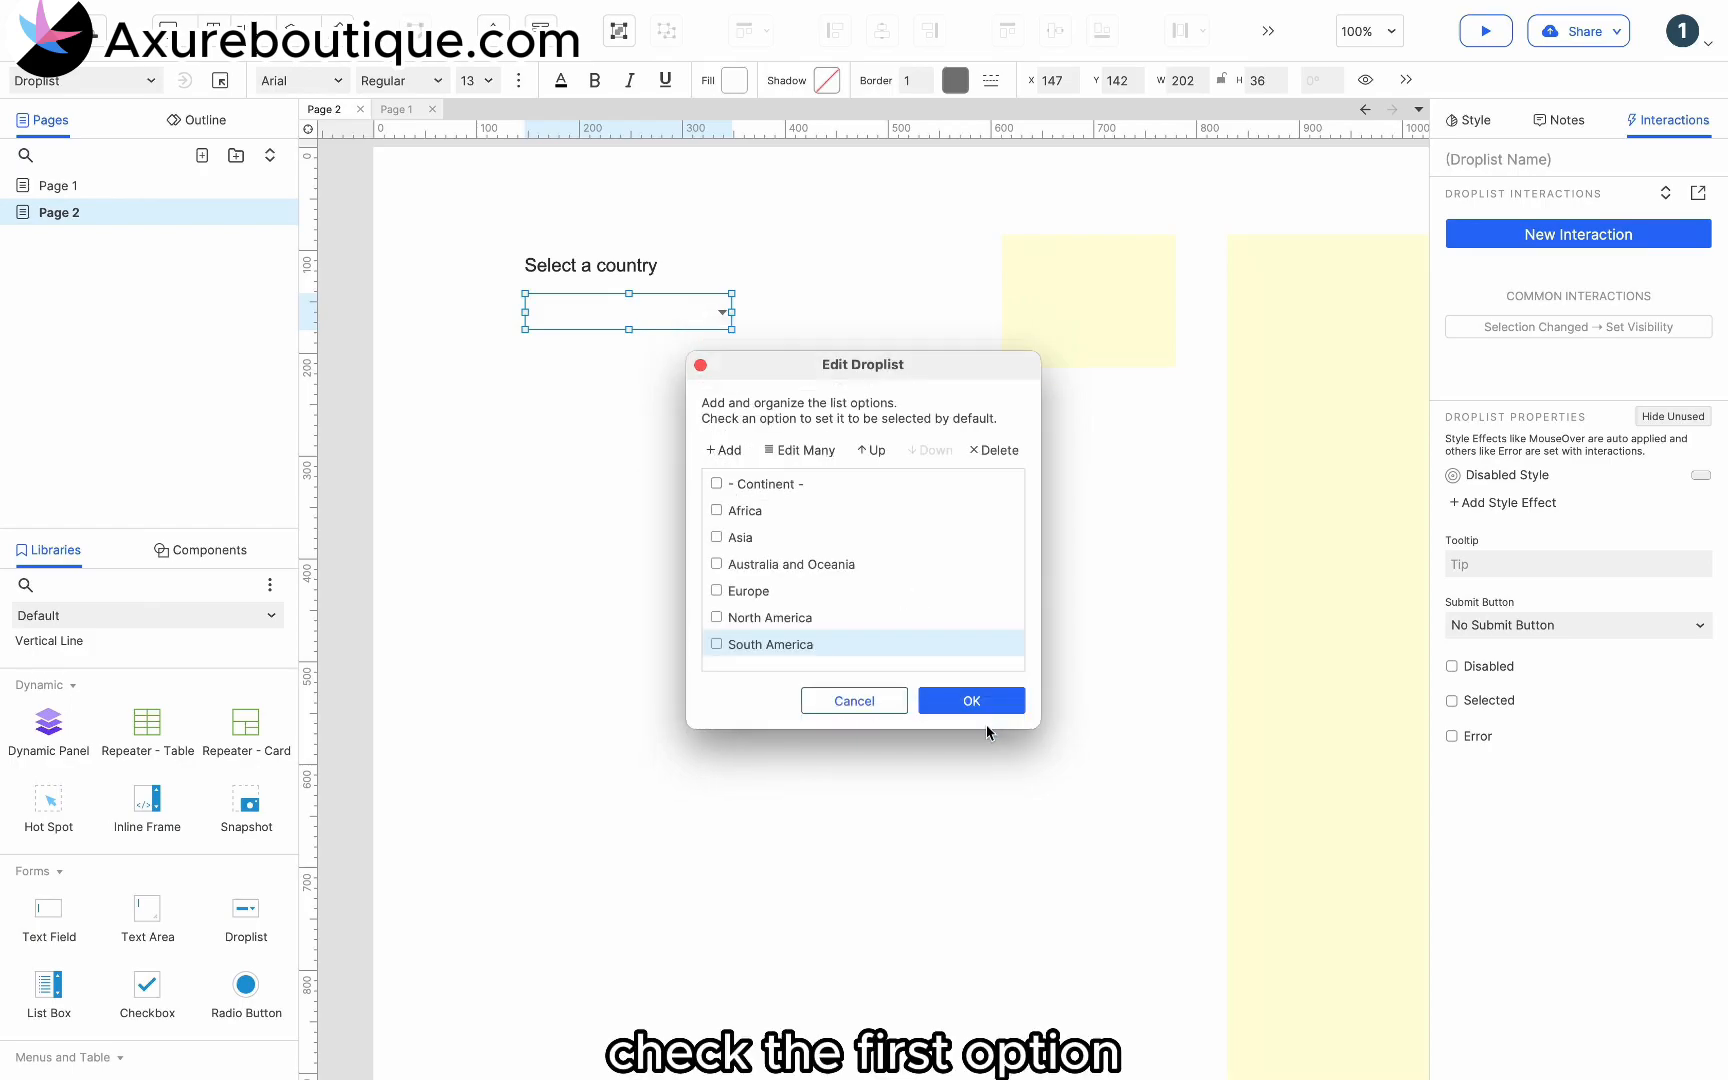
- Make "- Continent -" the droplist's default option and apply the option list
{"action": "left_click", "coordinate": [717, 484]}
{"action": "left_click", "coordinate": [964, 704]}
{"action": "left_click", "coordinate": [828, 543]}
- Set the continent droplist's font size to 18 and its border colour to light grey
{"action": "left_click", "coordinate": [625, 304]}
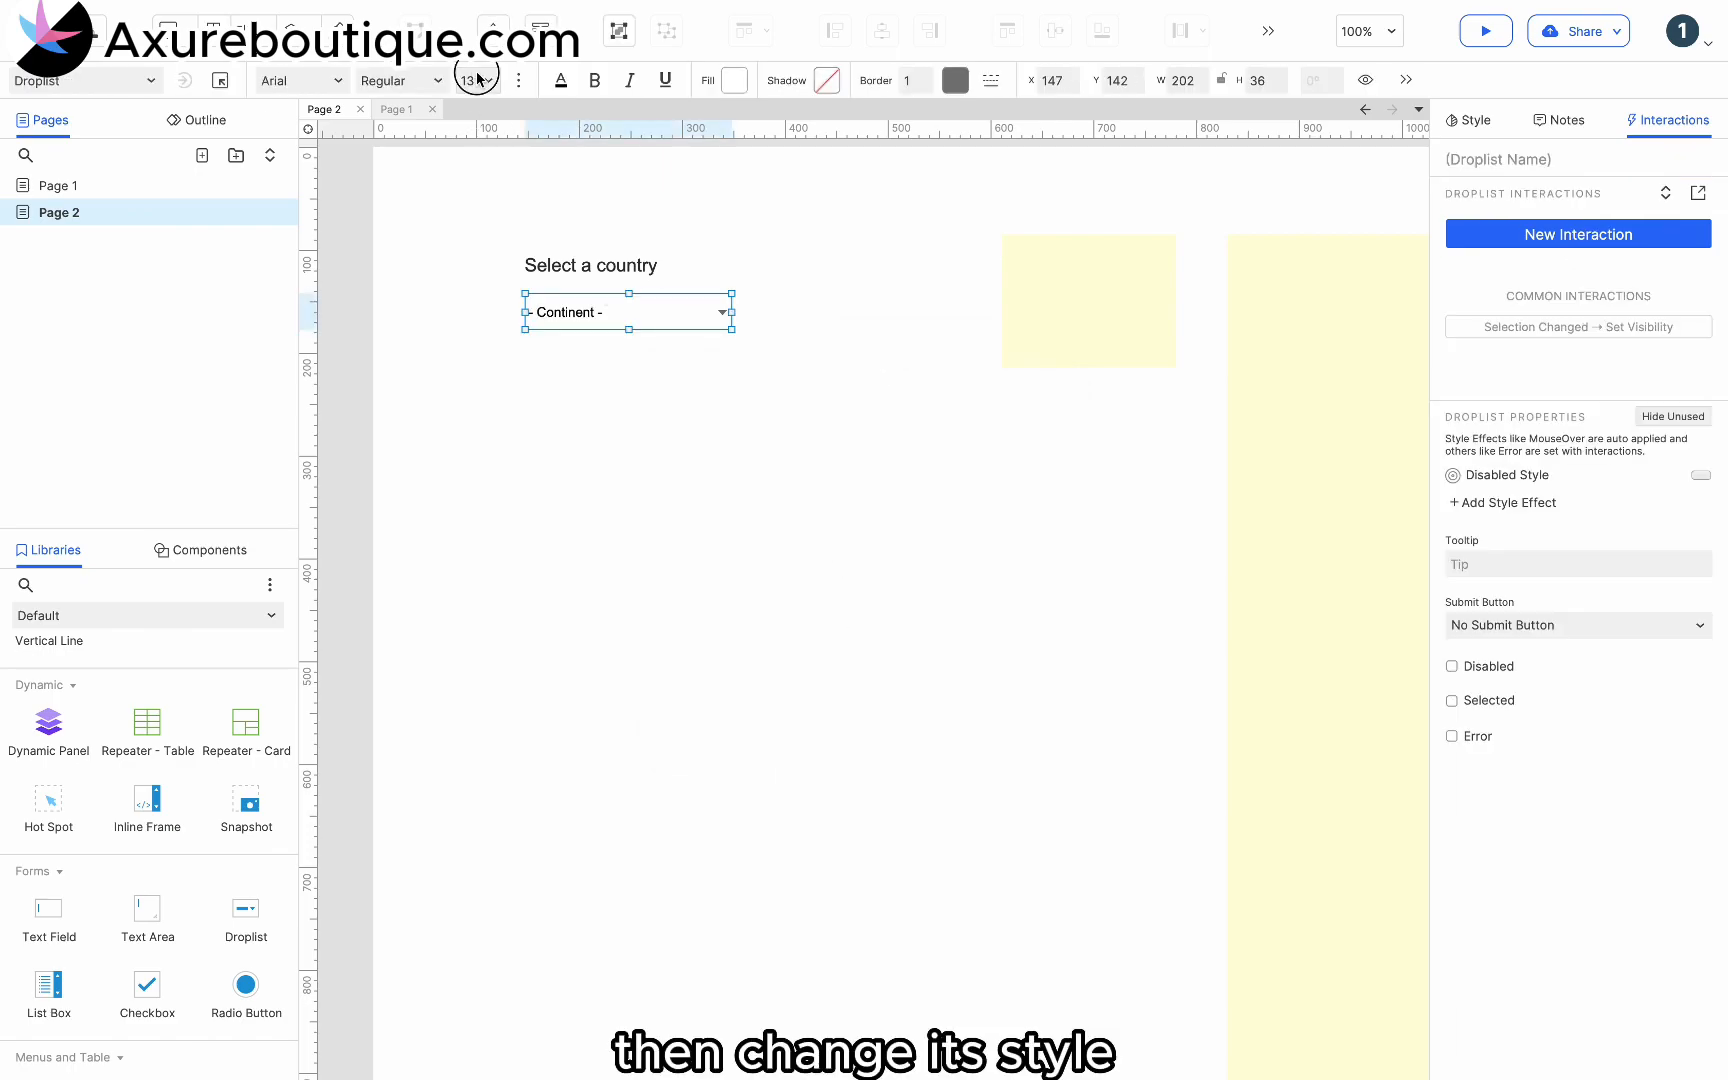
{"action": "left_click", "coordinate": [478, 78]}
{"action": "left_click", "coordinate": [488, 366]}
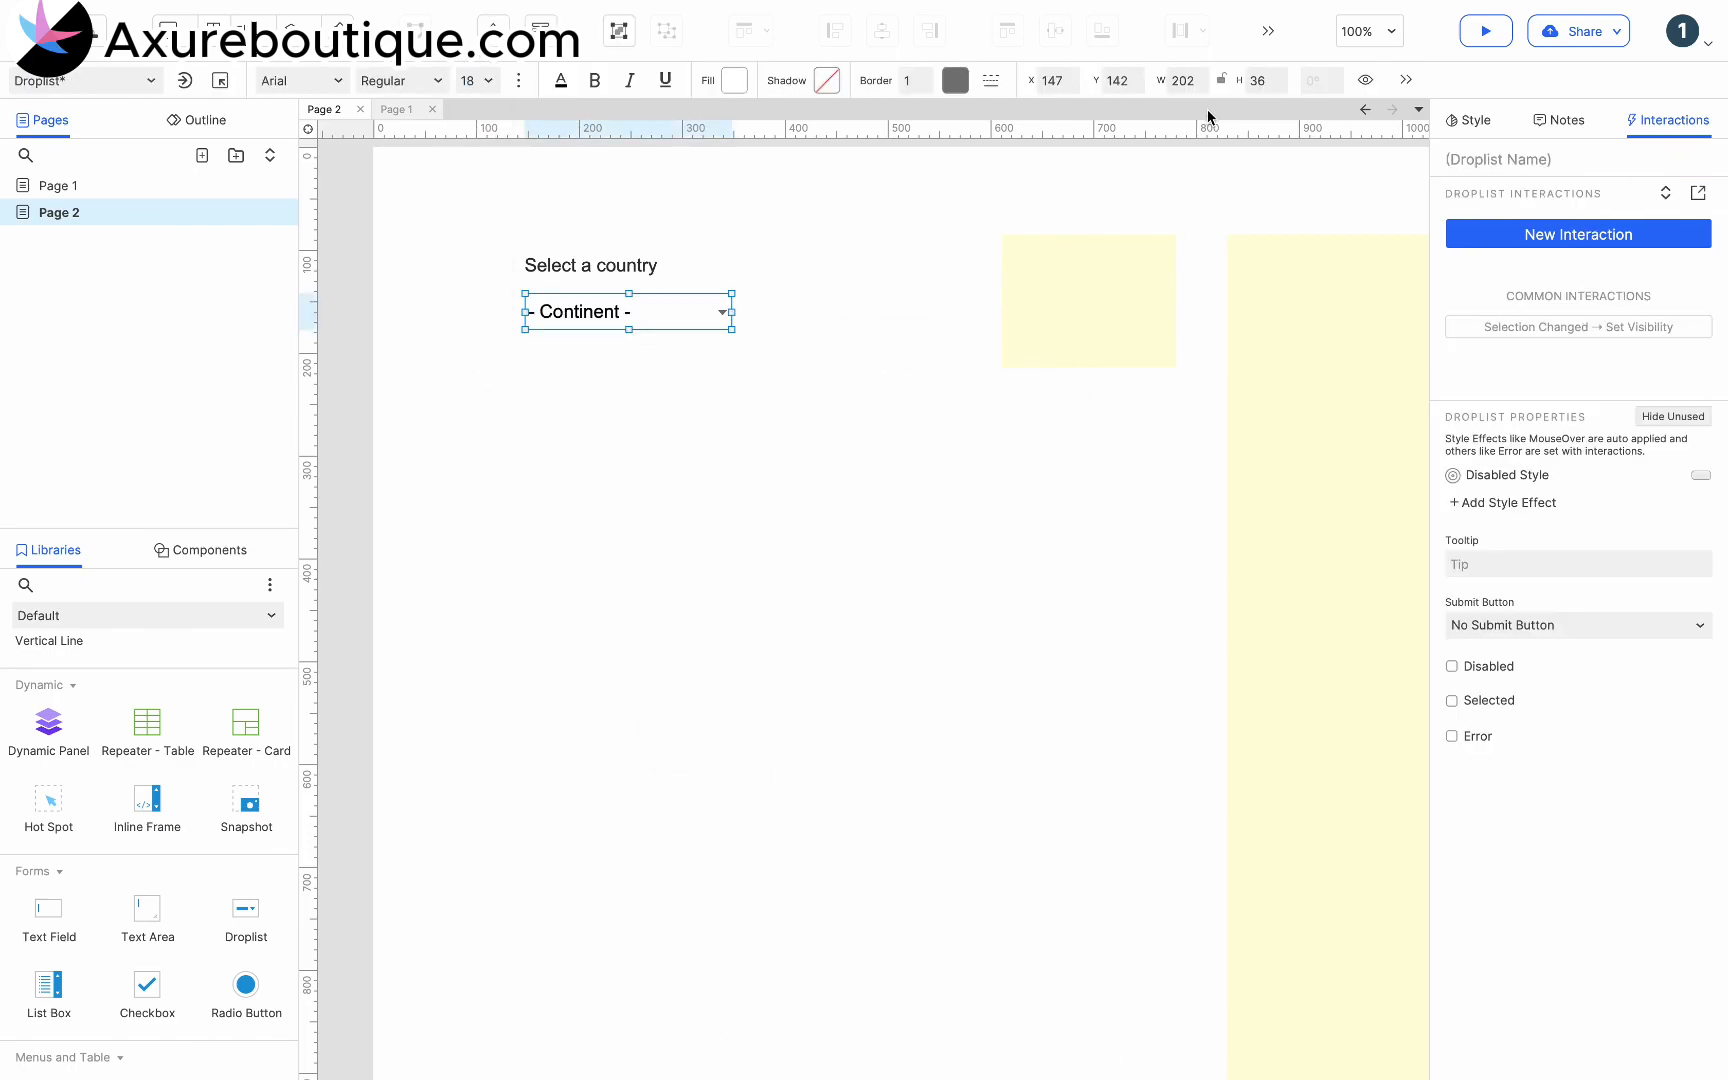
{"action": "left_click", "coordinate": [955, 80]}
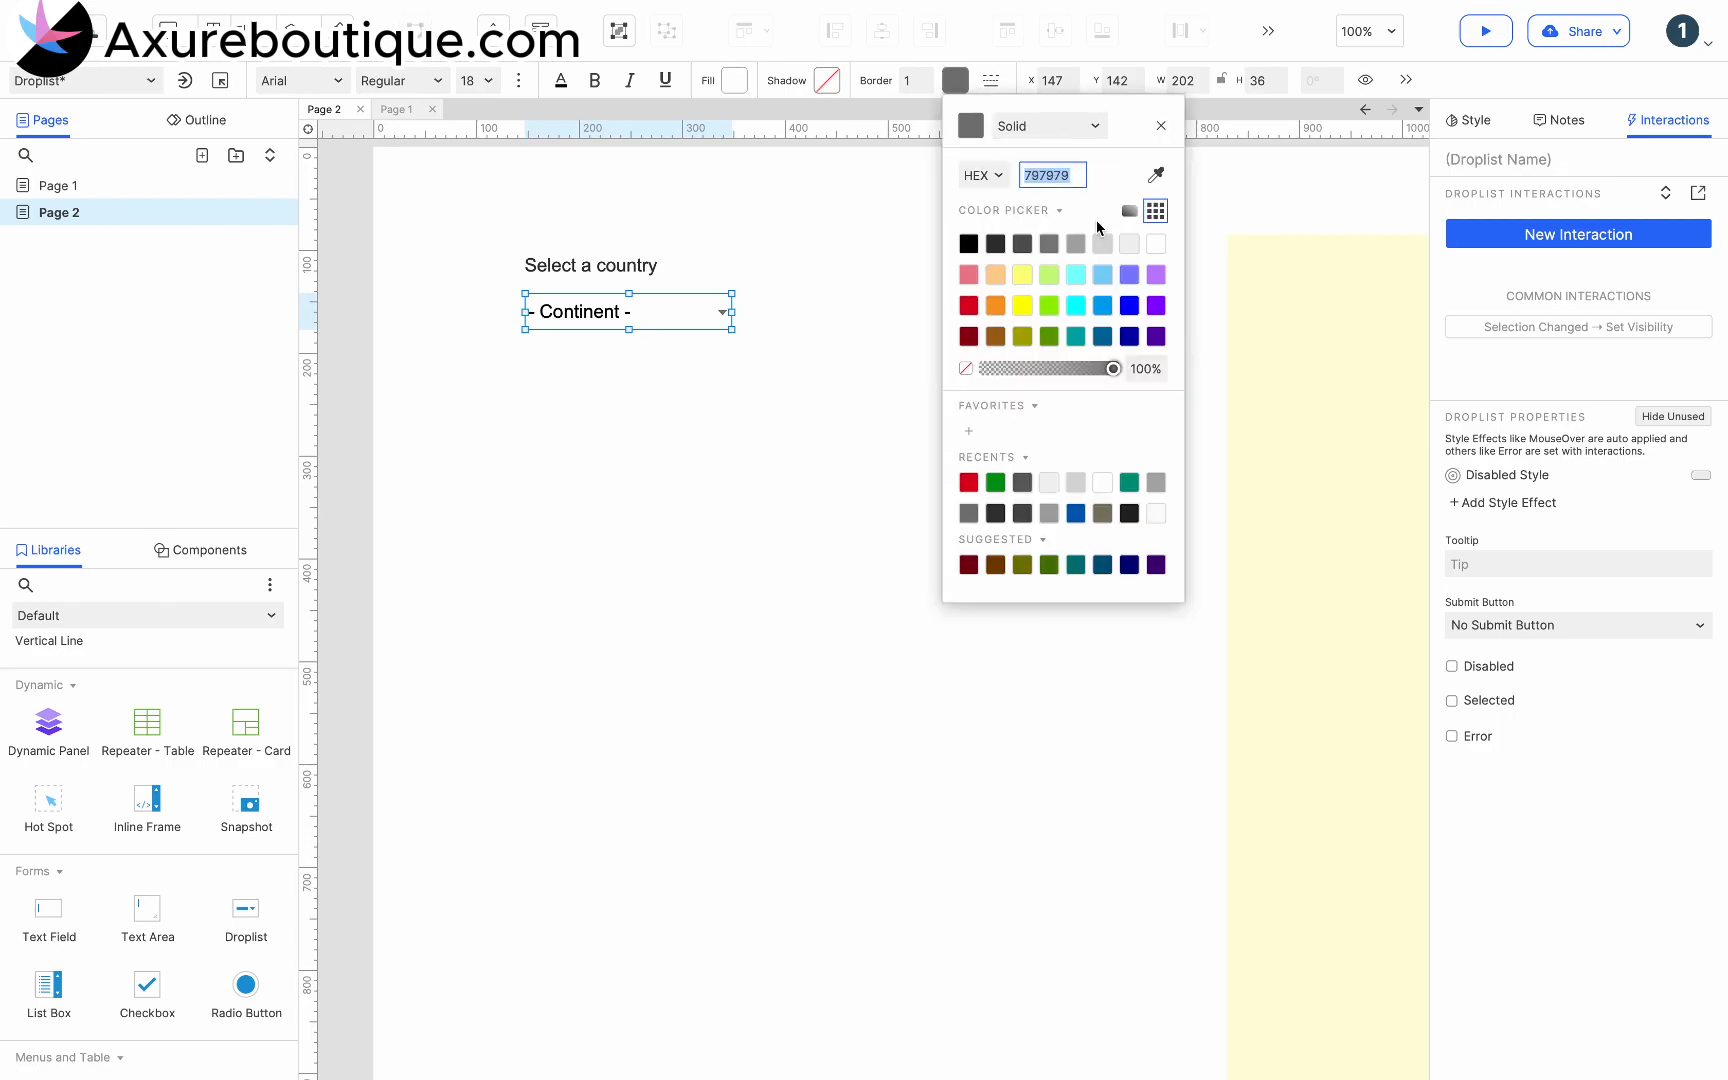
{"action": "left_click", "coordinate": [806, 328]}
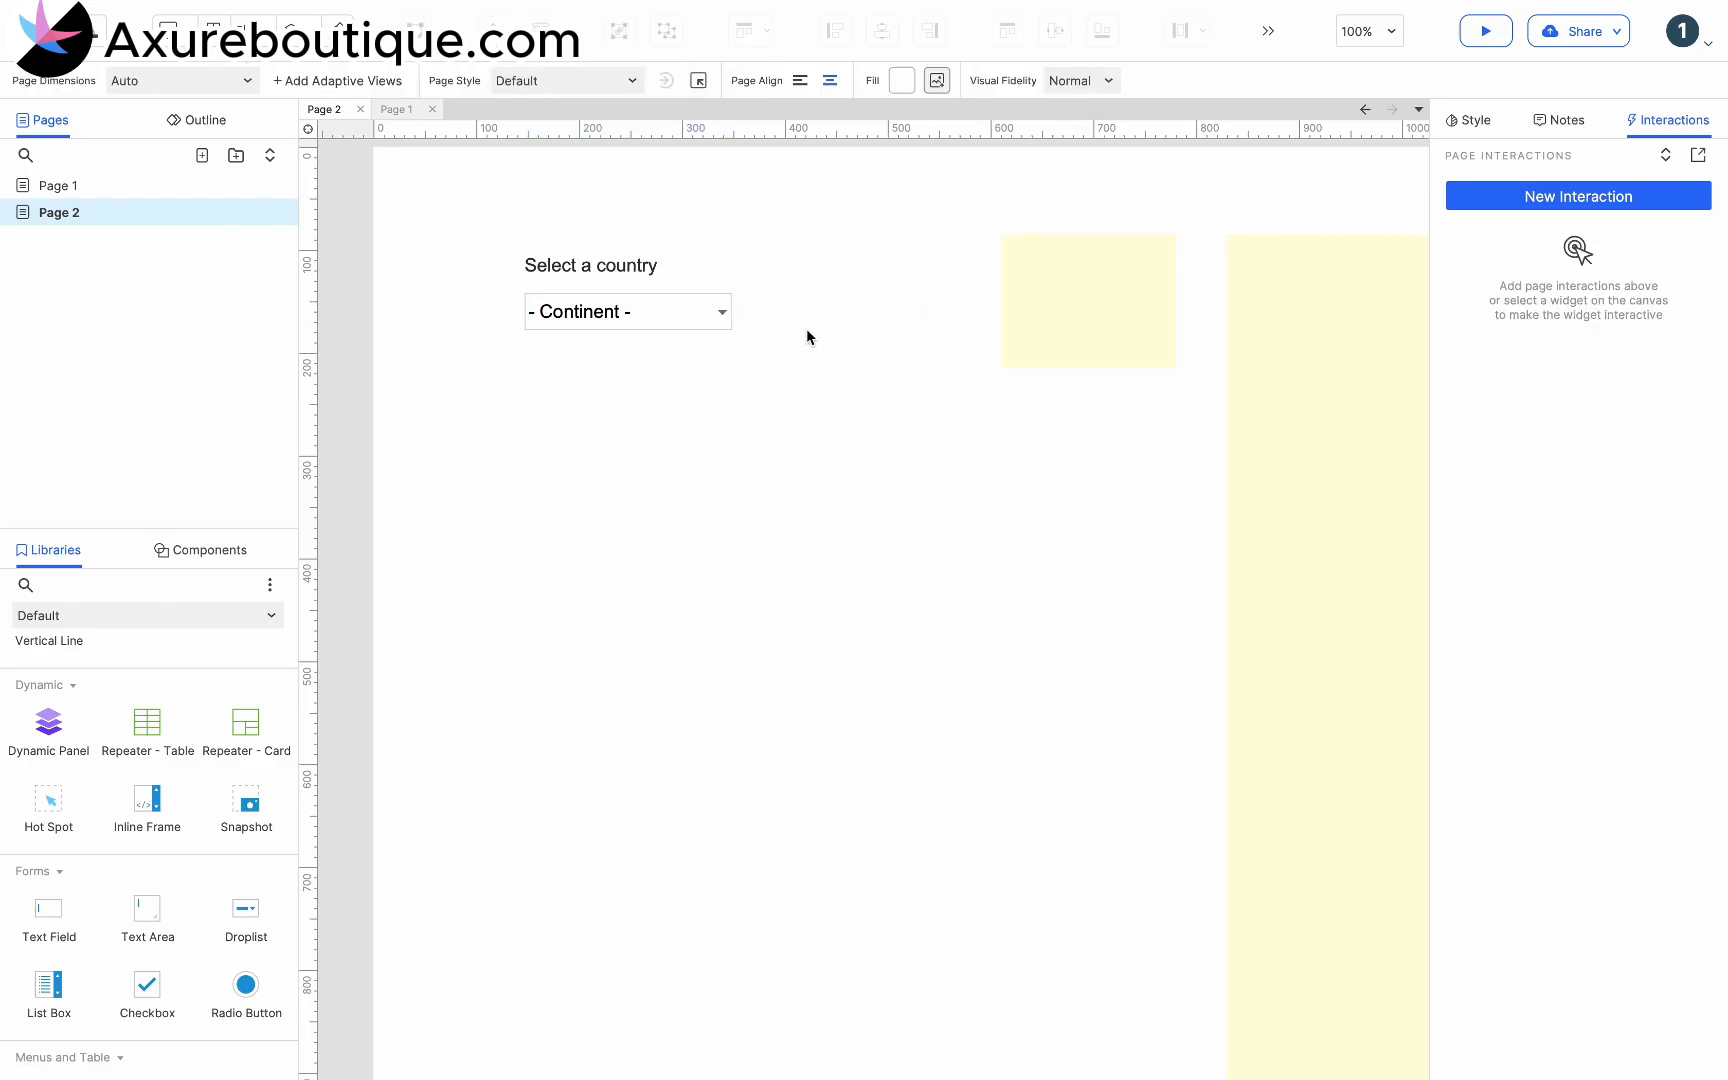
- Duplicate the continent droplist beside the original at X 360 and replace the copy's options with the single entry "- Country -"
{"action": "left_click", "coordinate": [697, 316]}
{"action": "left_click_drag", "start_coordinate": [605, 339], "coordinate": [818, 321]}
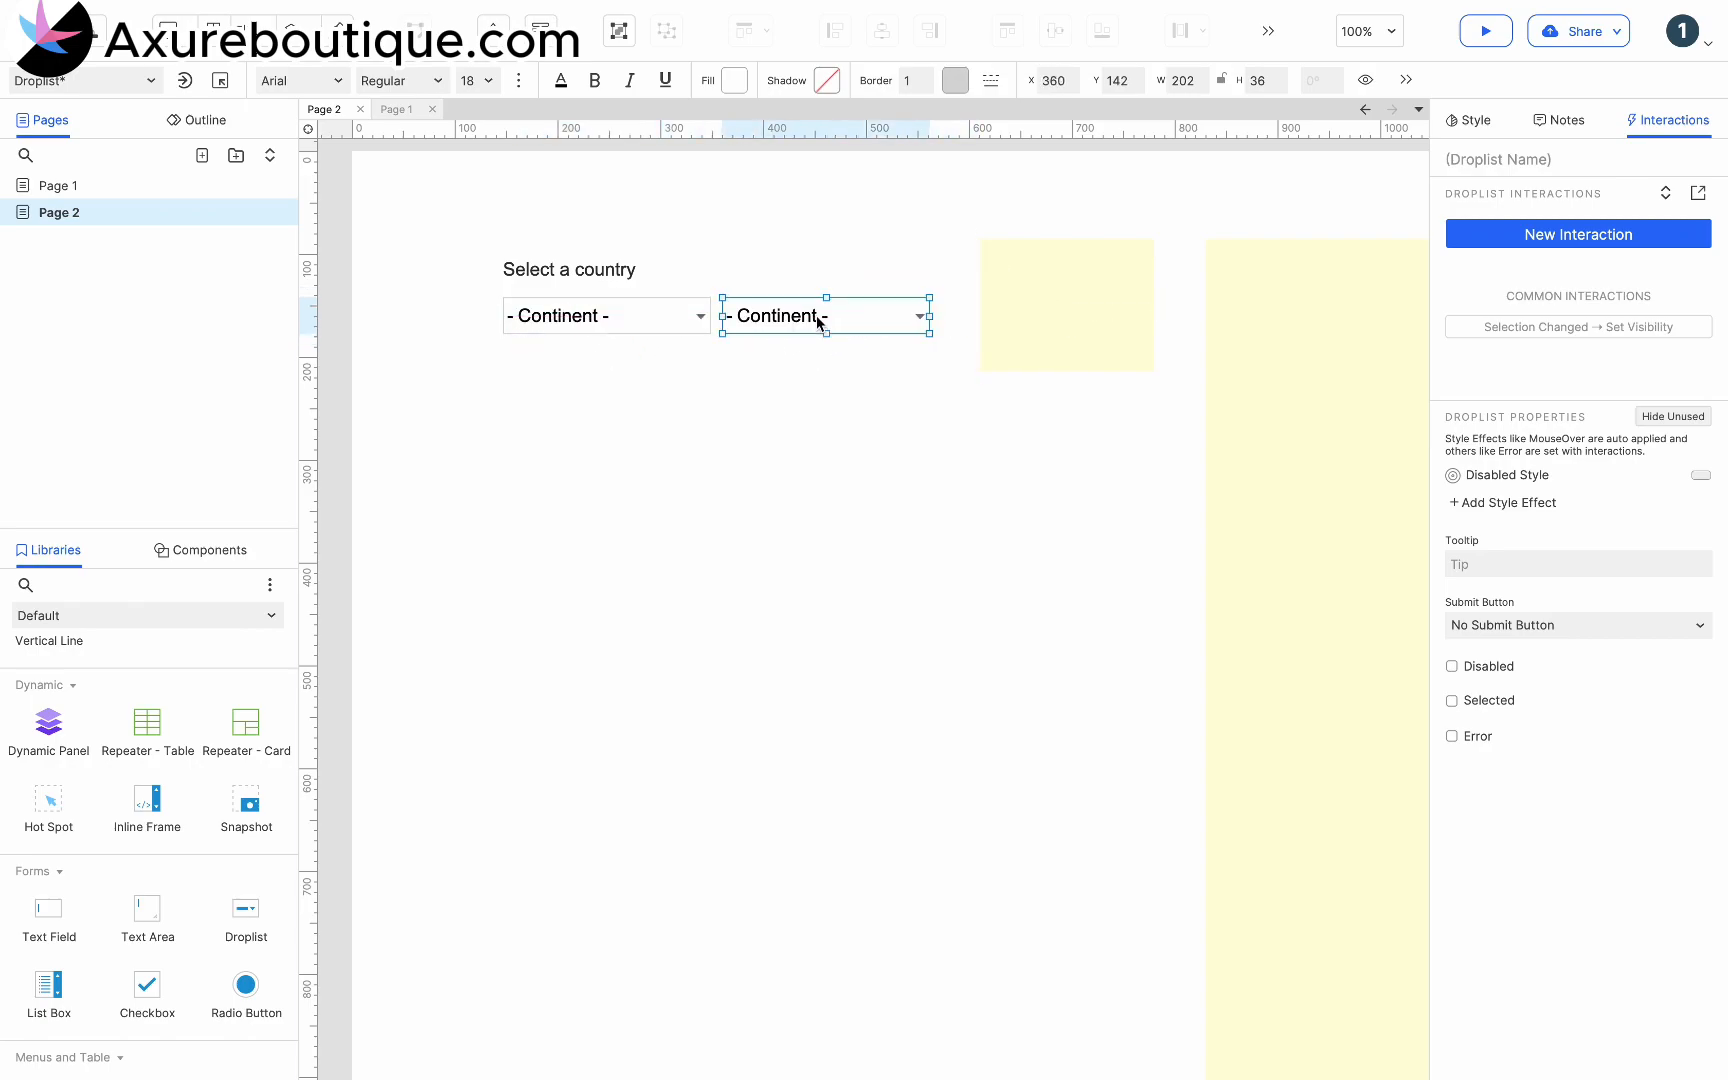
{"action": "double_click", "coordinate": [818, 320]}
{"action": "left_click", "coordinate": [809, 450]}
{"action": "left_click_drag", "start_coordinate": [812, 545], "coordinate": [688, 440]}
{"action": "key", "text": "BackSpace"}
{"action": "type", "text": "Country -"}
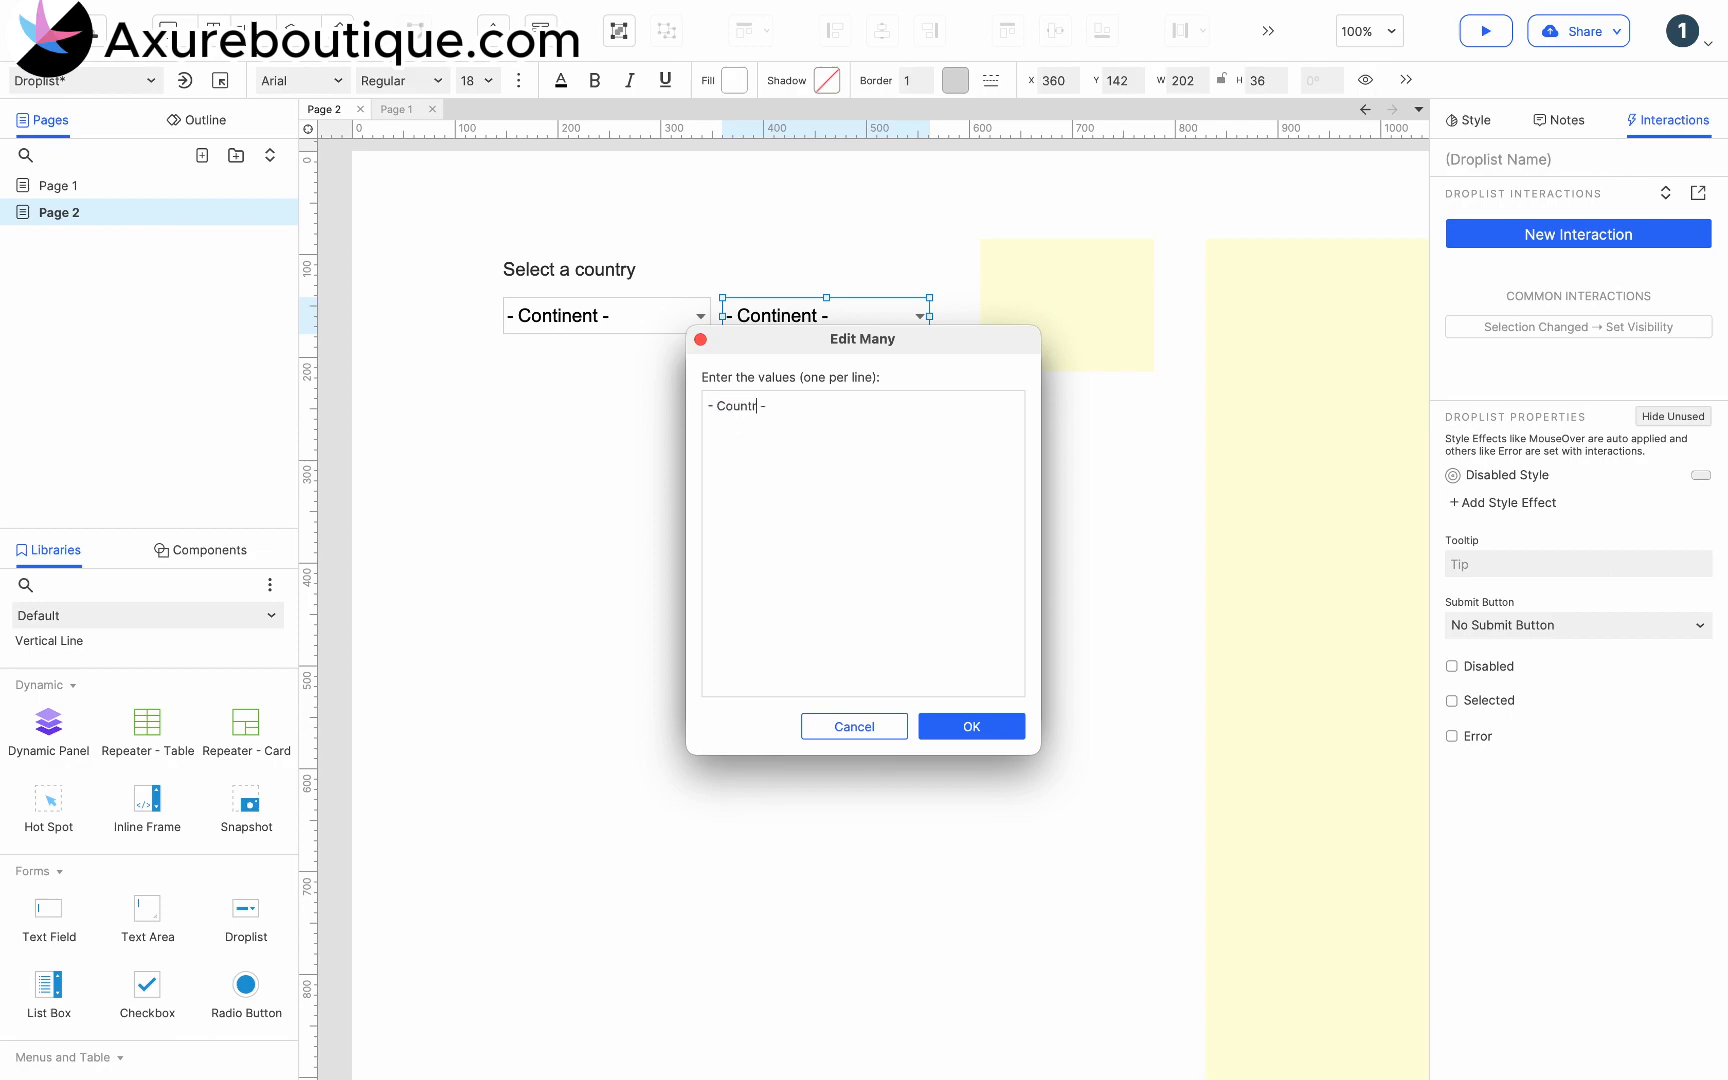
{"action": "left_click", "coordinate": [972, 727]}
- Convert the "- Country -" droplist into a dynamic panel and name the panel "Country"
{"action": "right_click", "coordinate": [811, 313]}
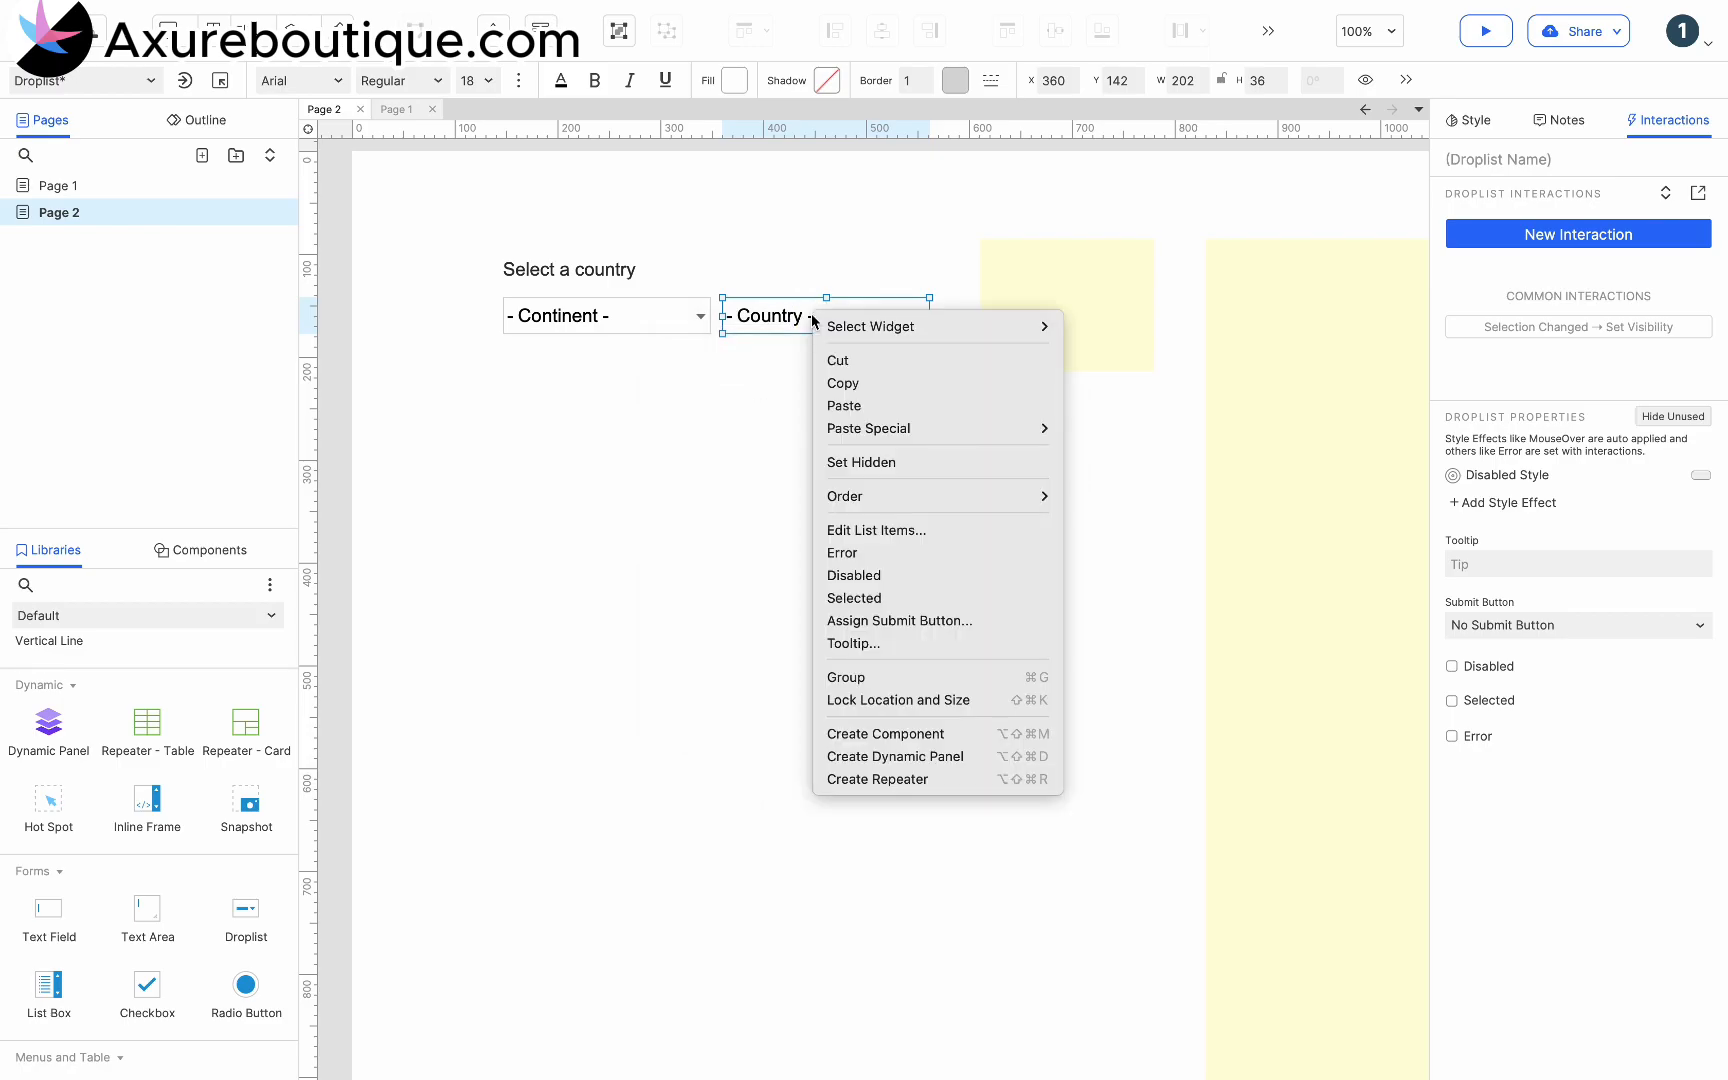
{"action": "left_click", "coordinate": [876, 757]}
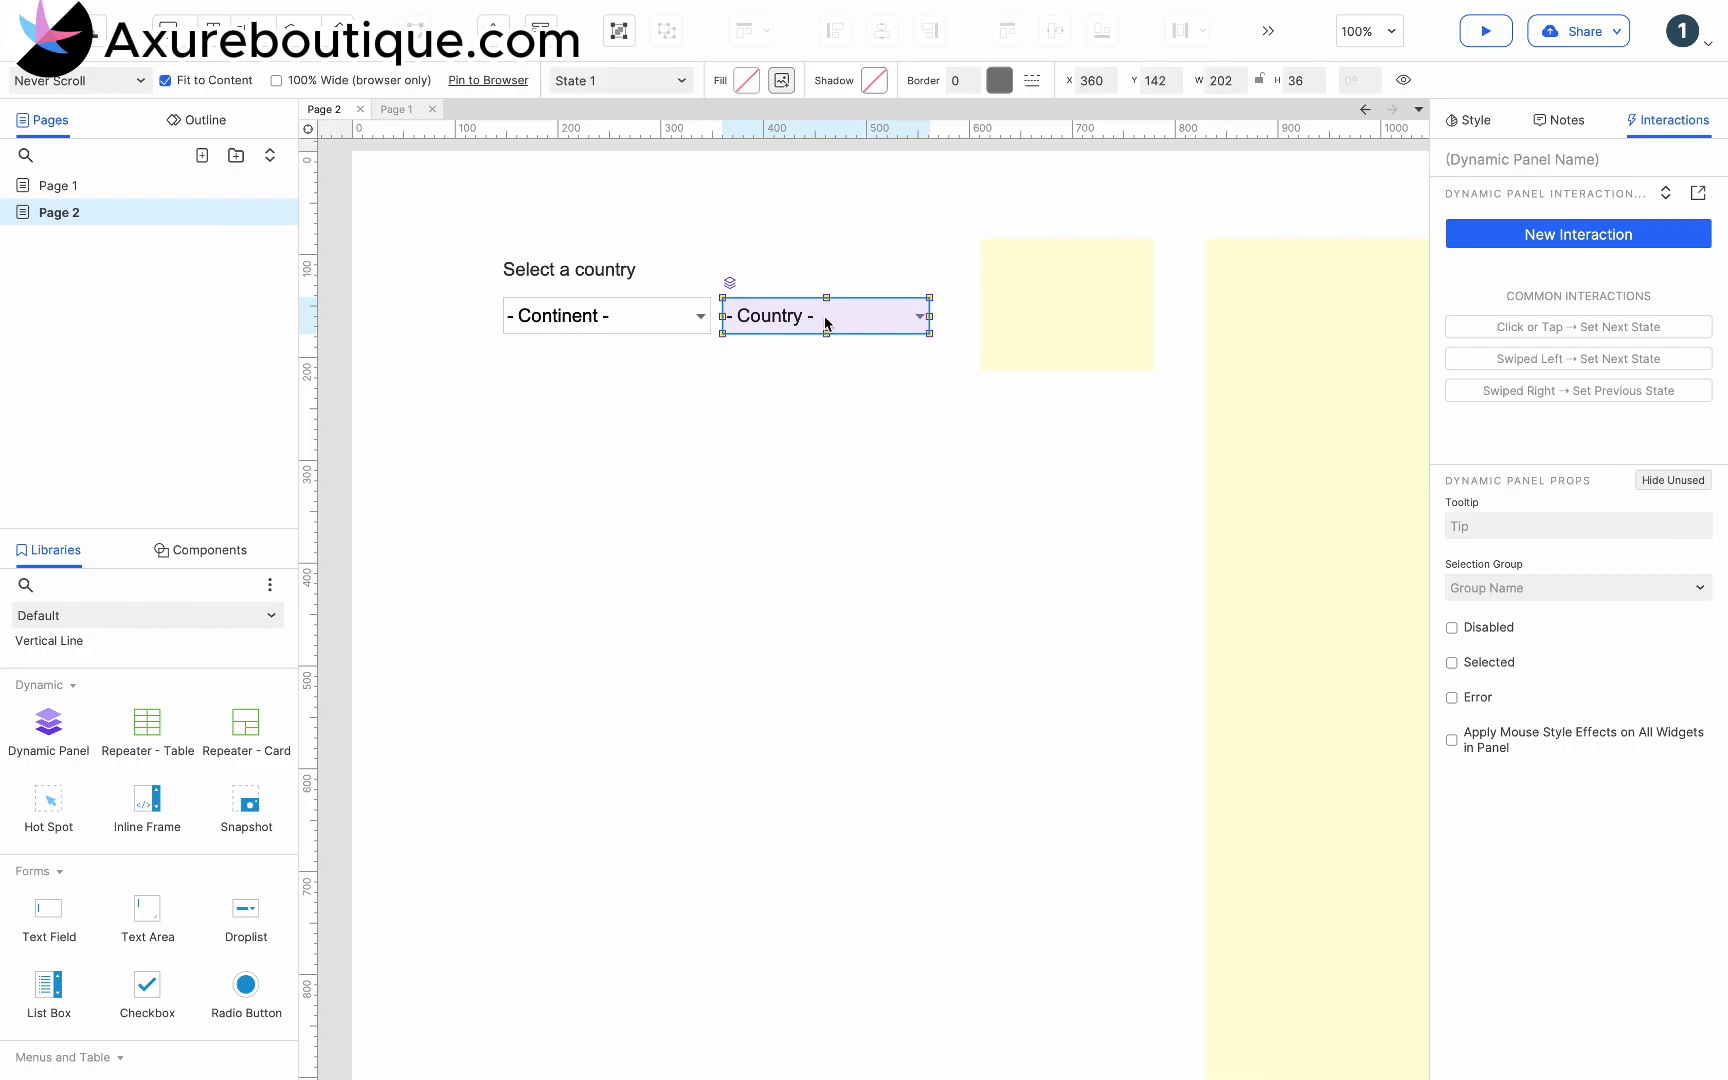
{"action": "left_click", "coordinate": [1449, 158]}
{"action": "type", "text": "Cou"}
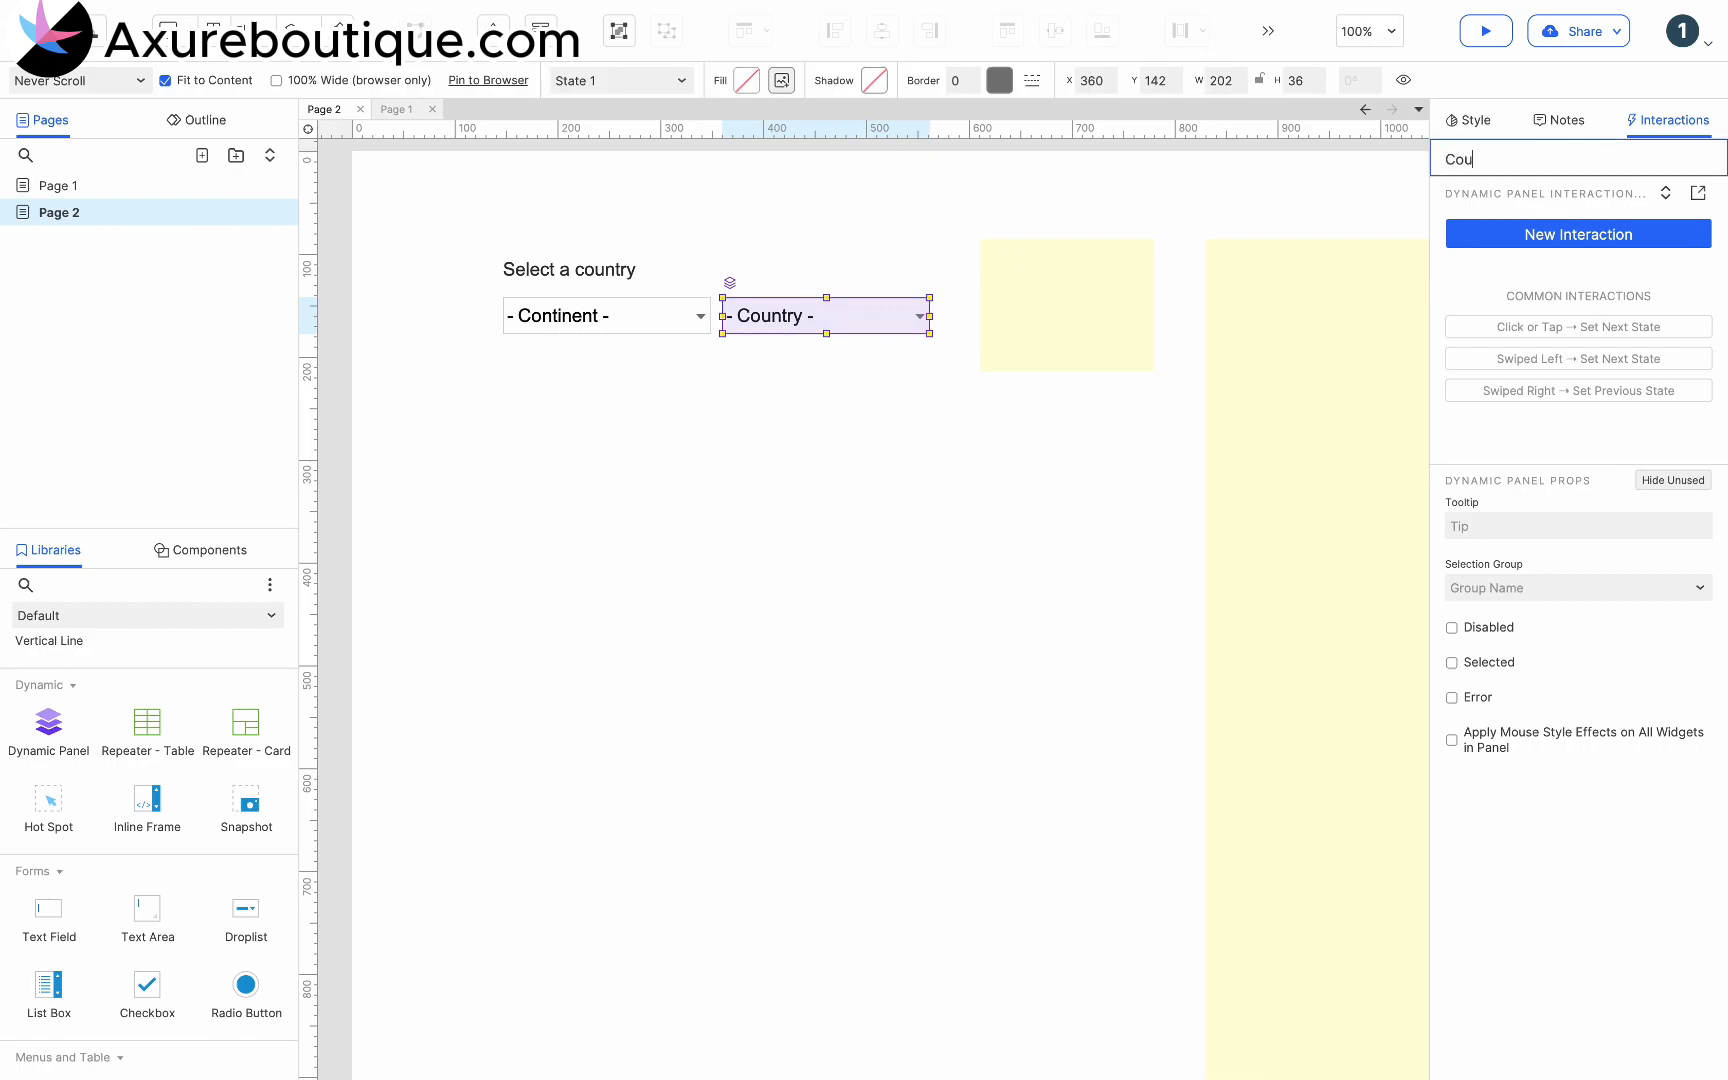
{"action": "left_click", "coordinate": [1098, 428]}
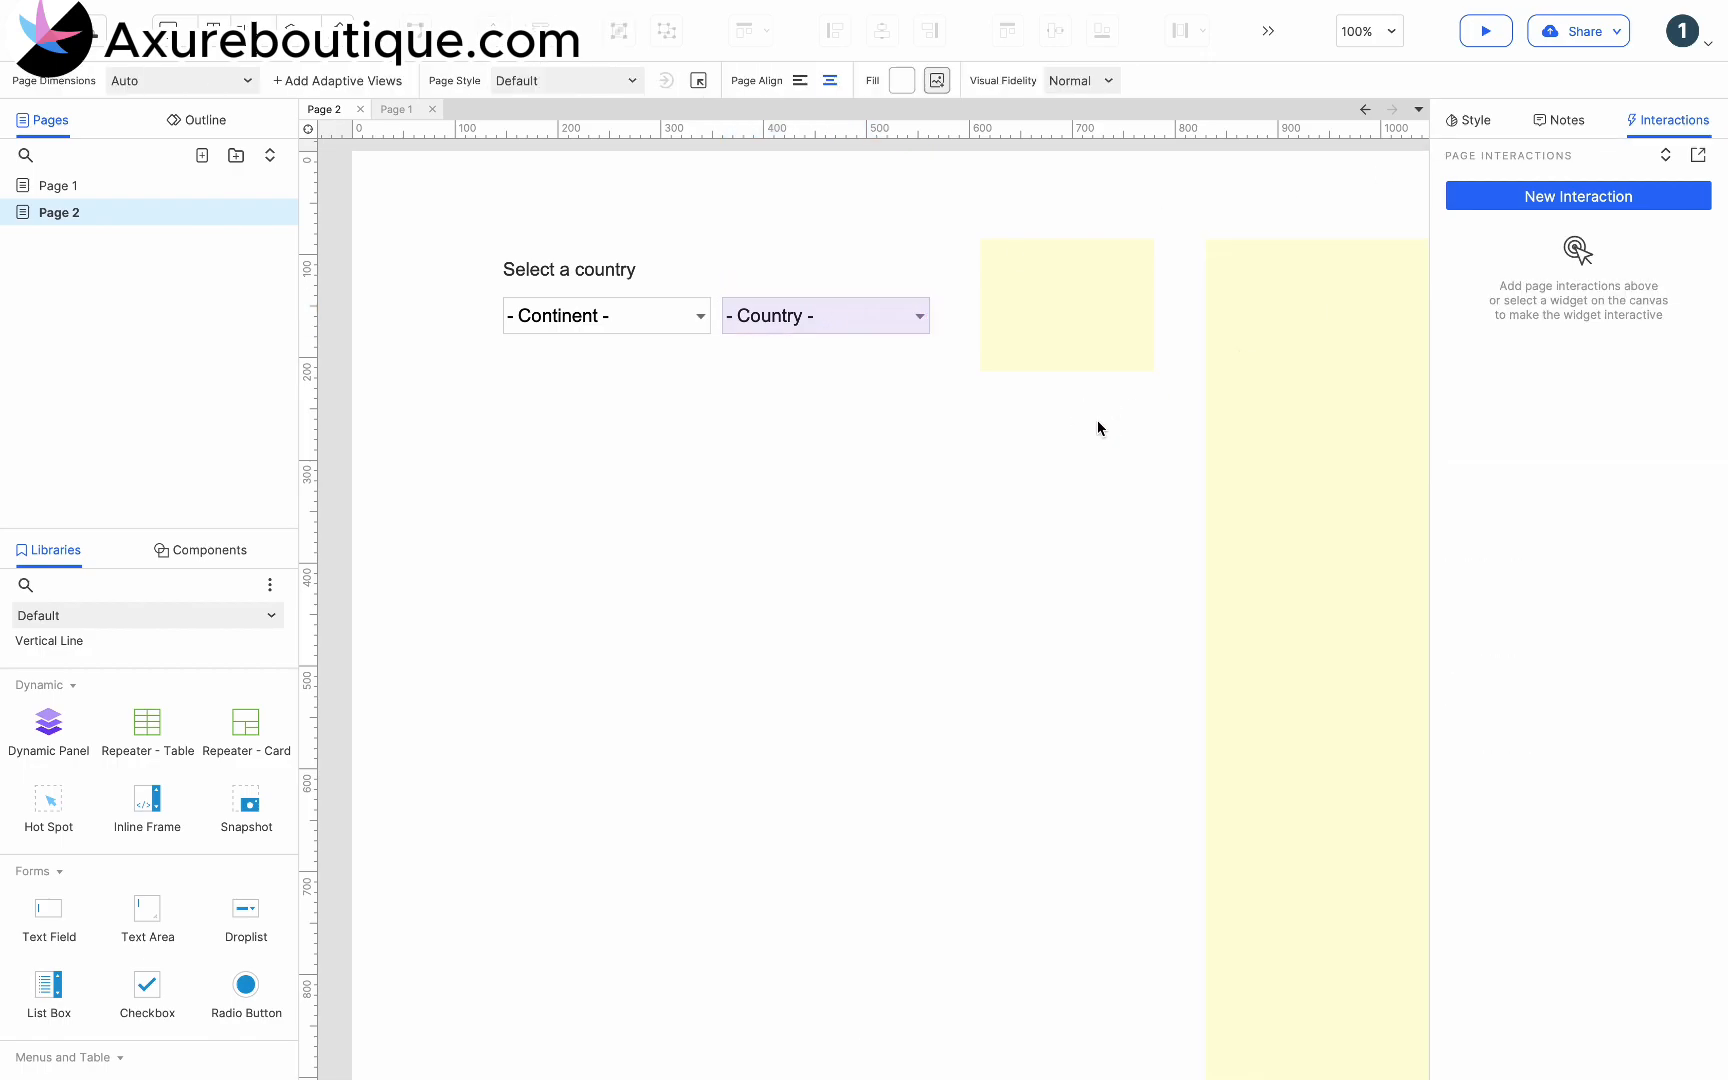
- Open the Country dynamic panel for editing and rename its first state "Country"
{"action": "left_click", "coordinate": [905, 327]}
{"action": "double_click", "coordinate": [902, 322]}
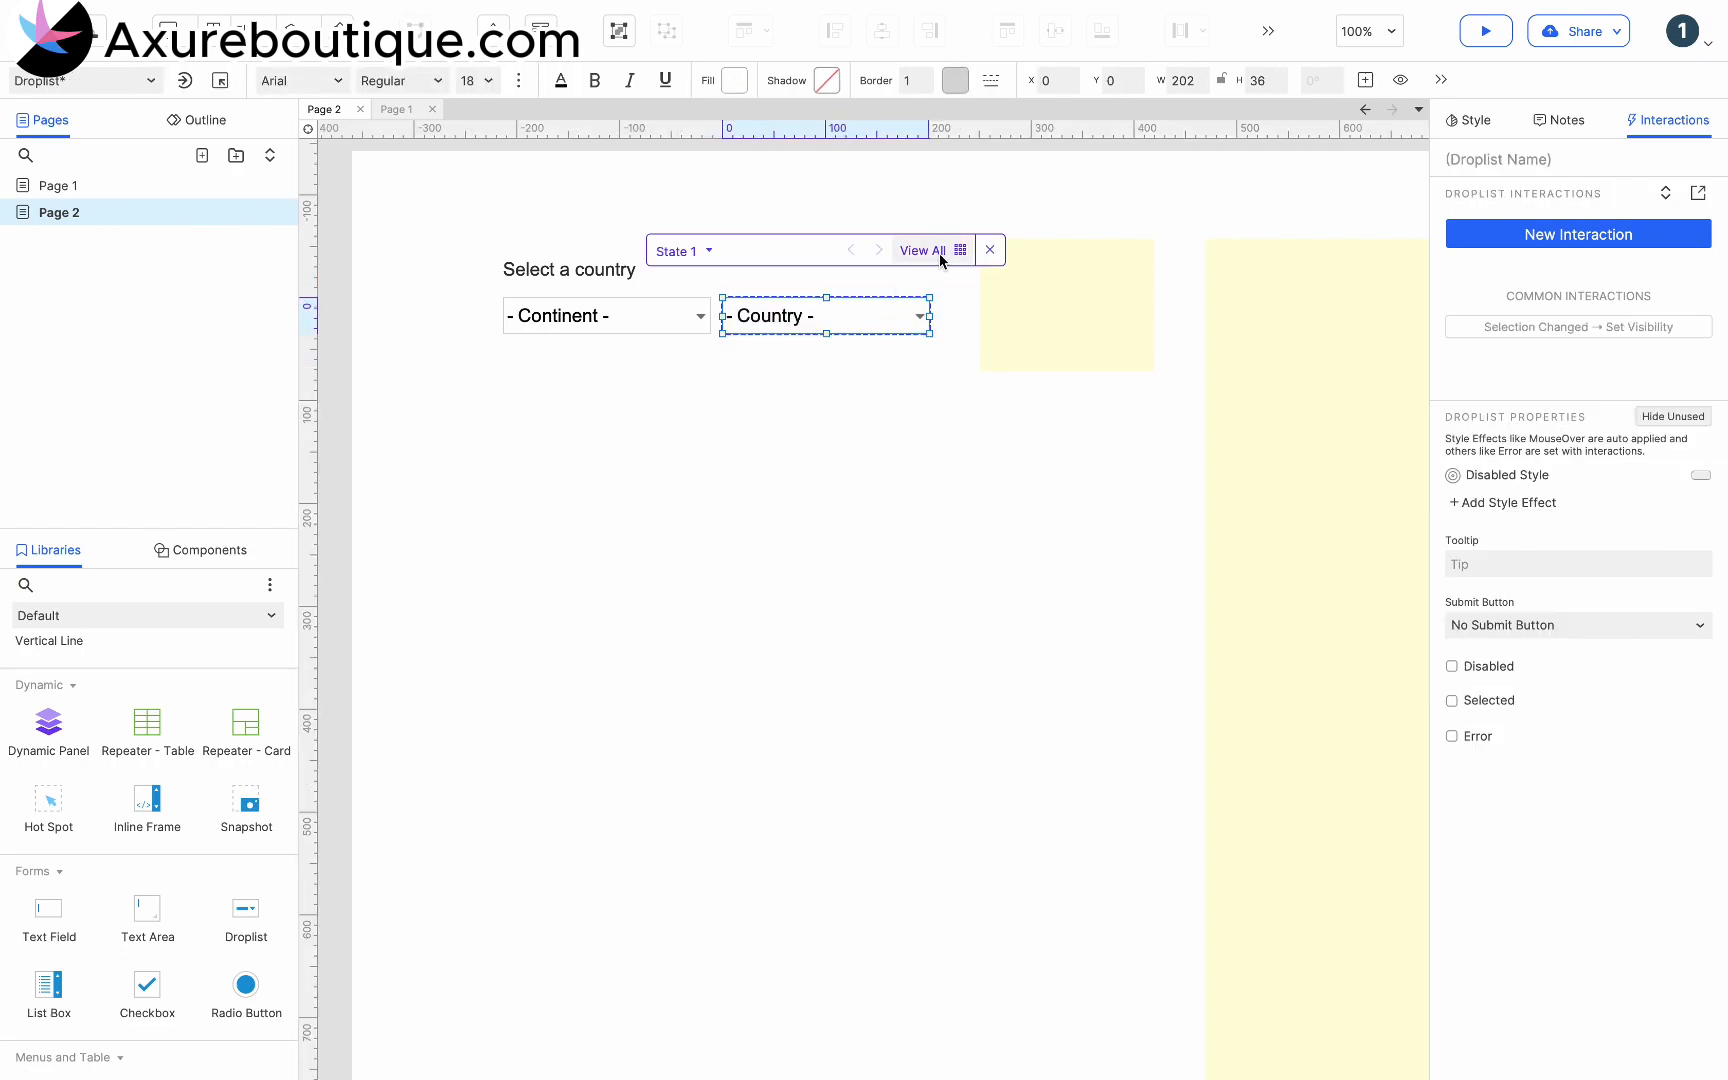
{"action": "left_click", "coordinate": [708, 251]}
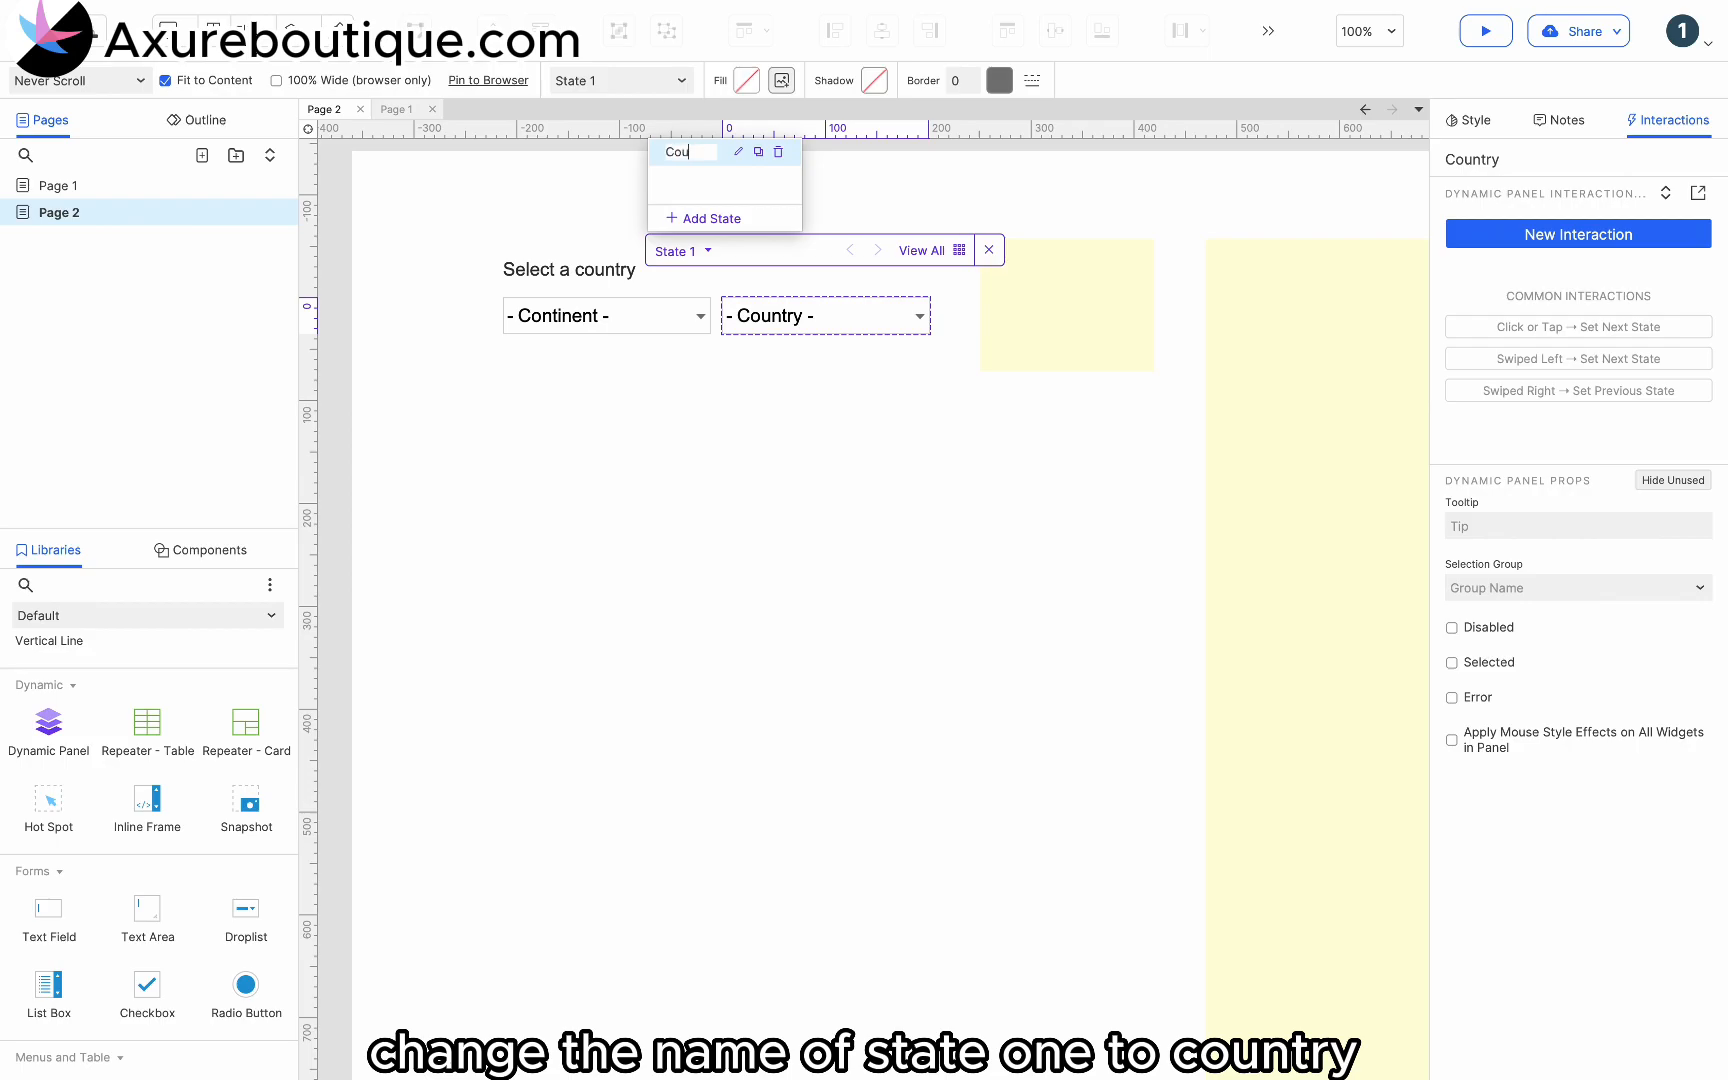
{"action": "type", "text": "Country"}
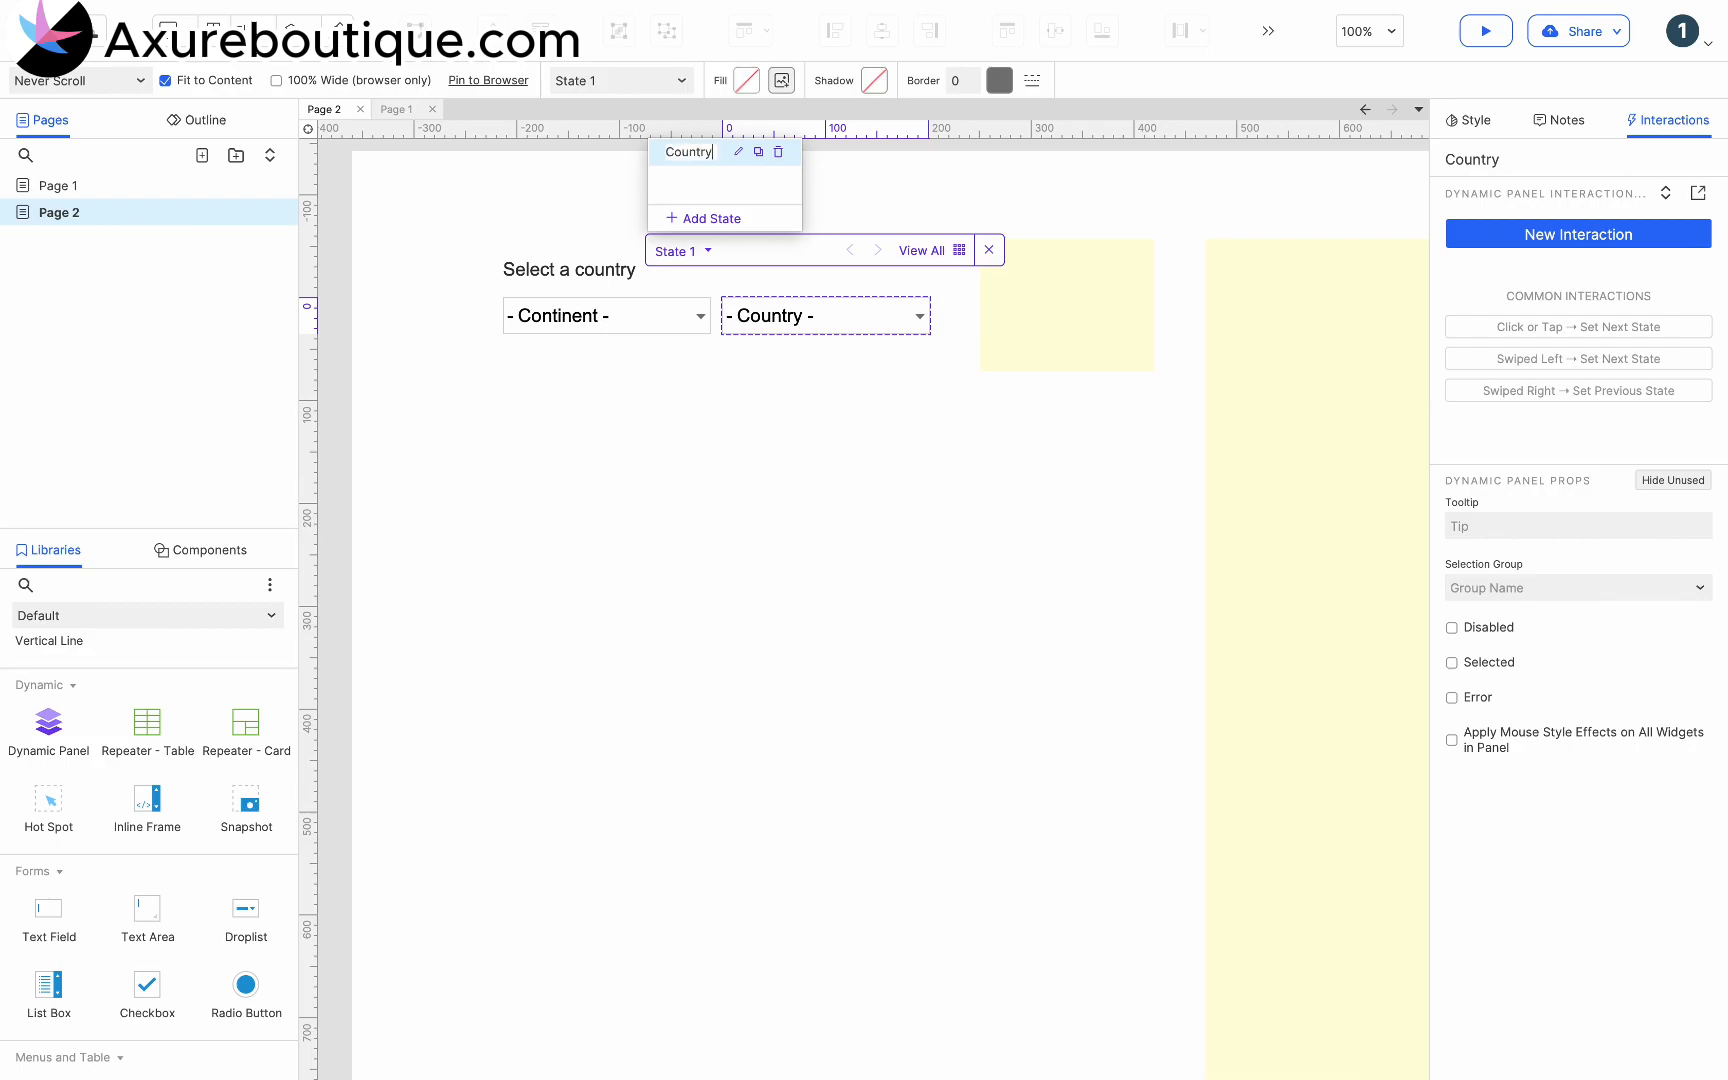
- Duplicate the panel's Country state and name the copy "Africa"
{"action": "left_click", "coordinate": [760, 153]}
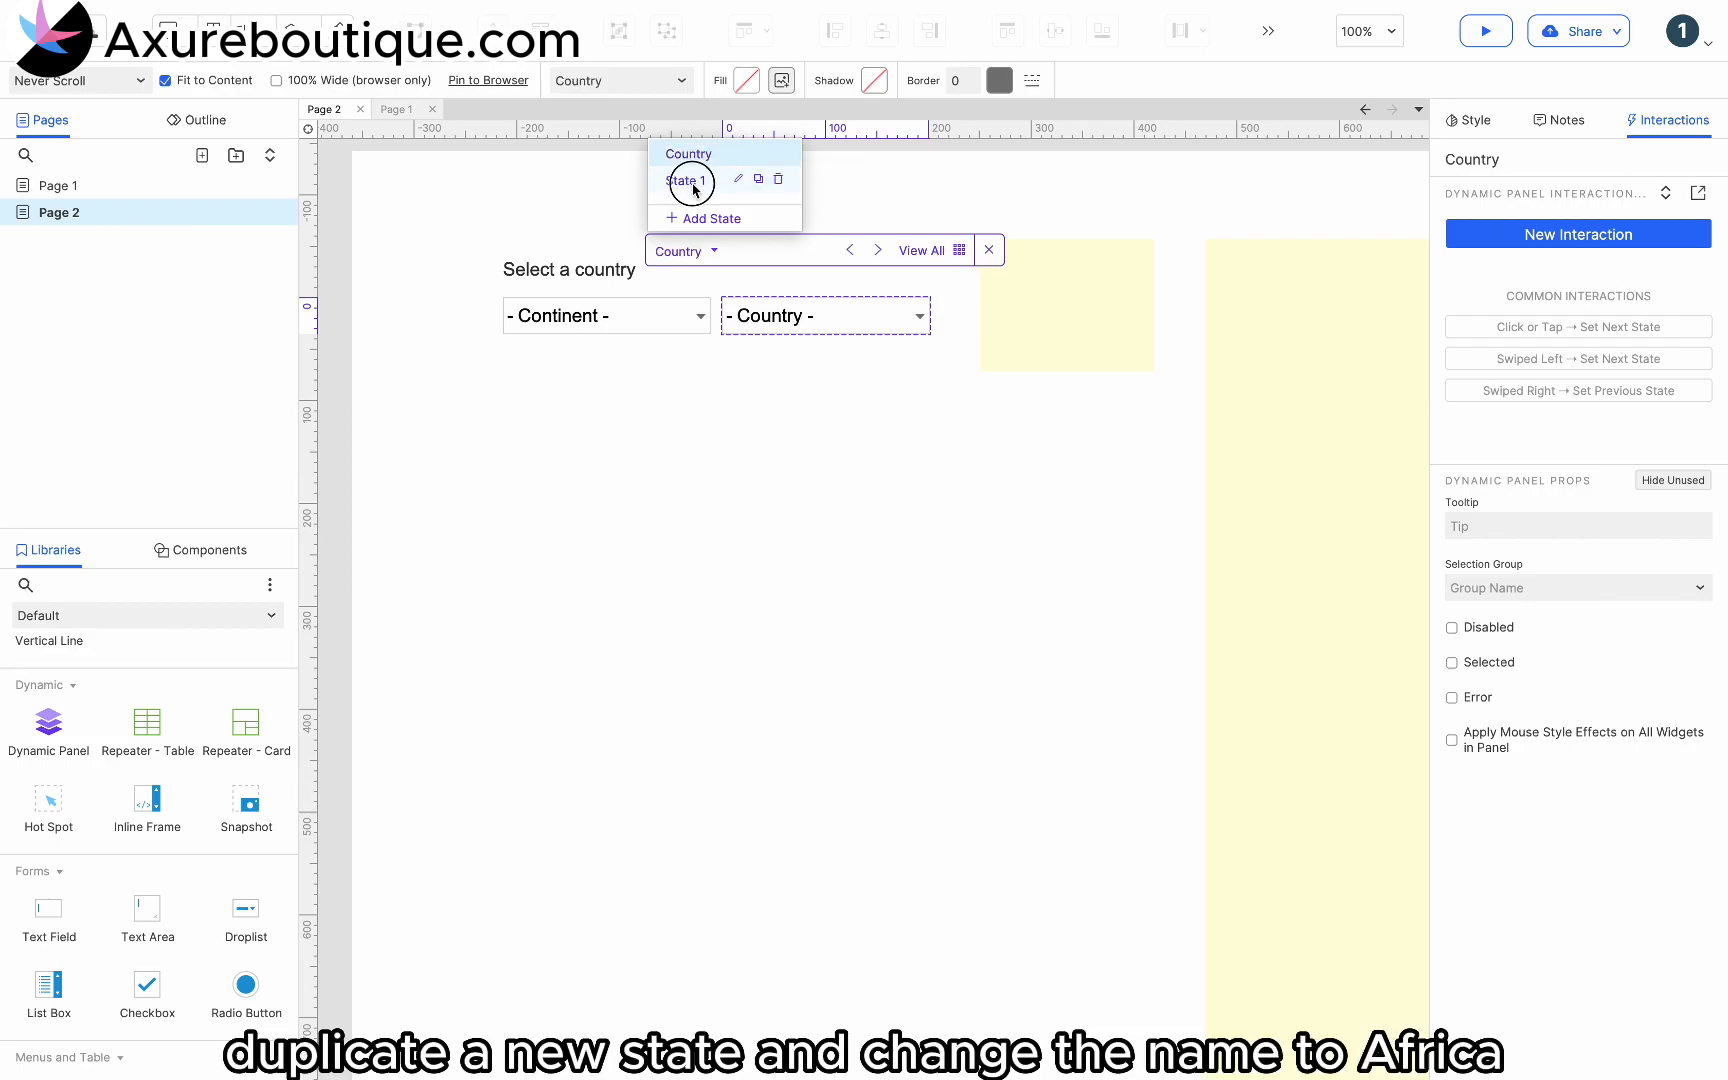
{"action": "left_click", "coordinate": [694, 184]}
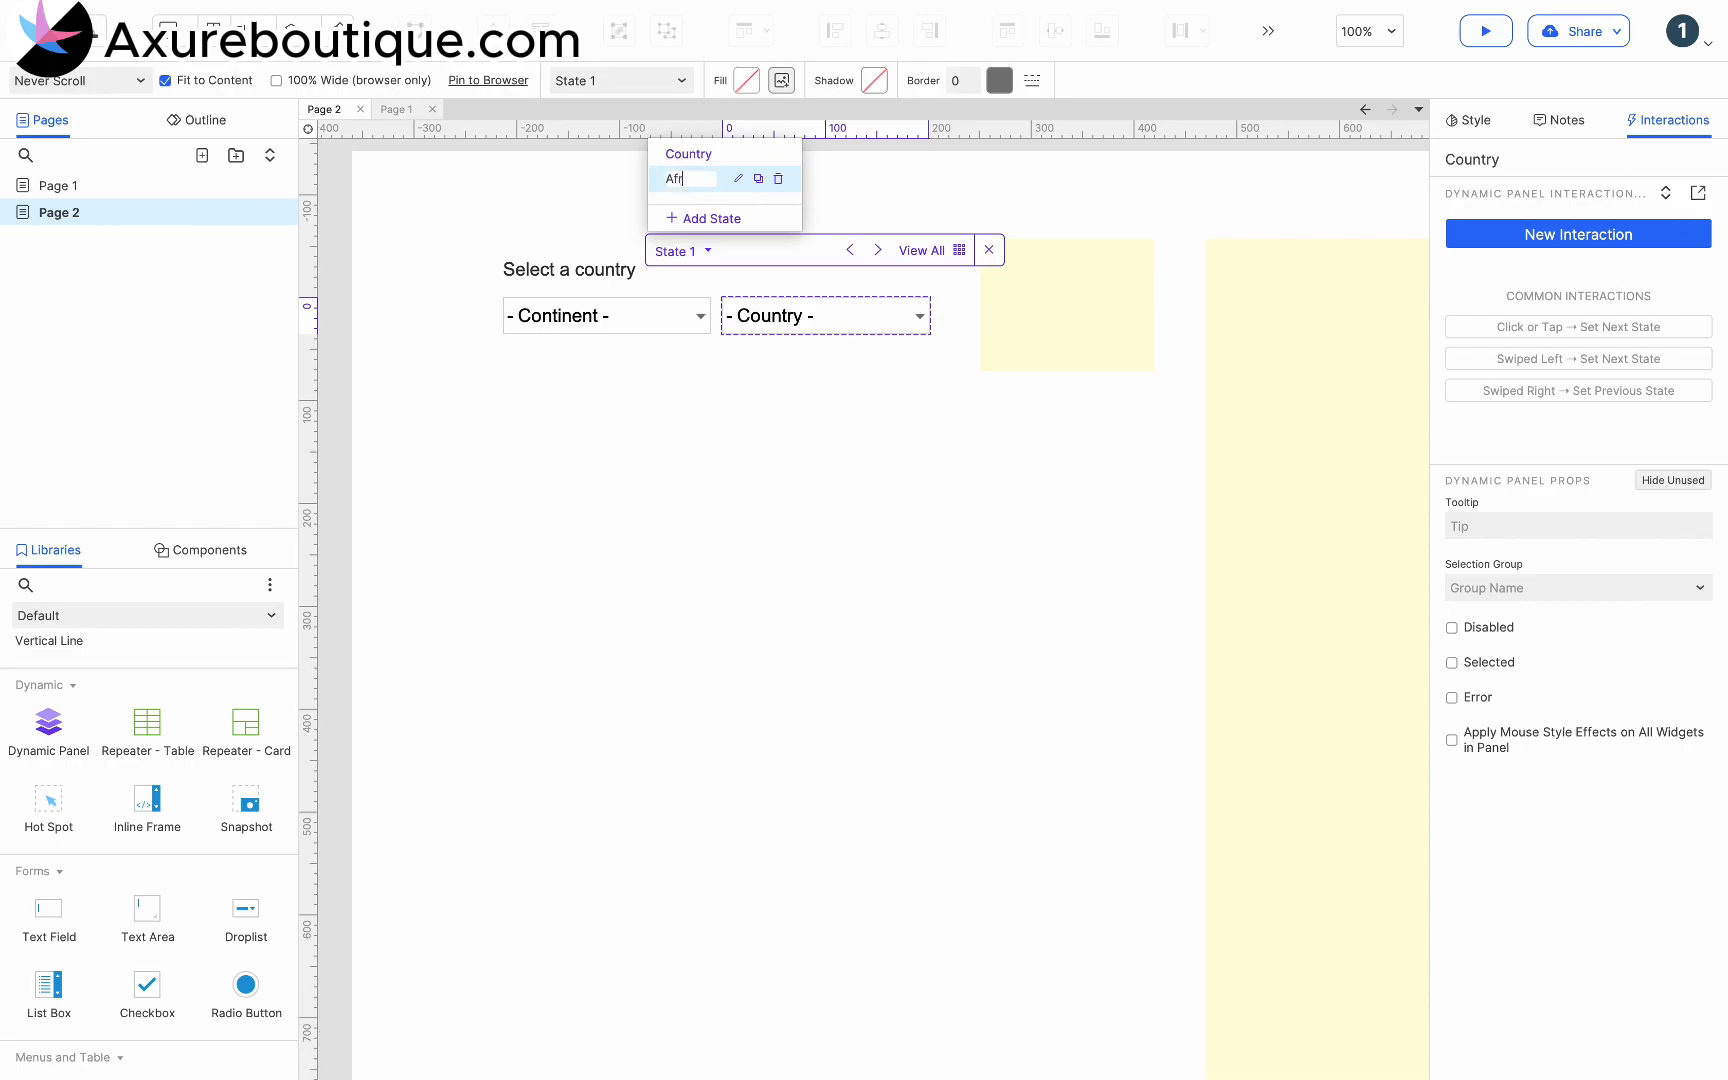
{"action": "key", "text": "Return"}
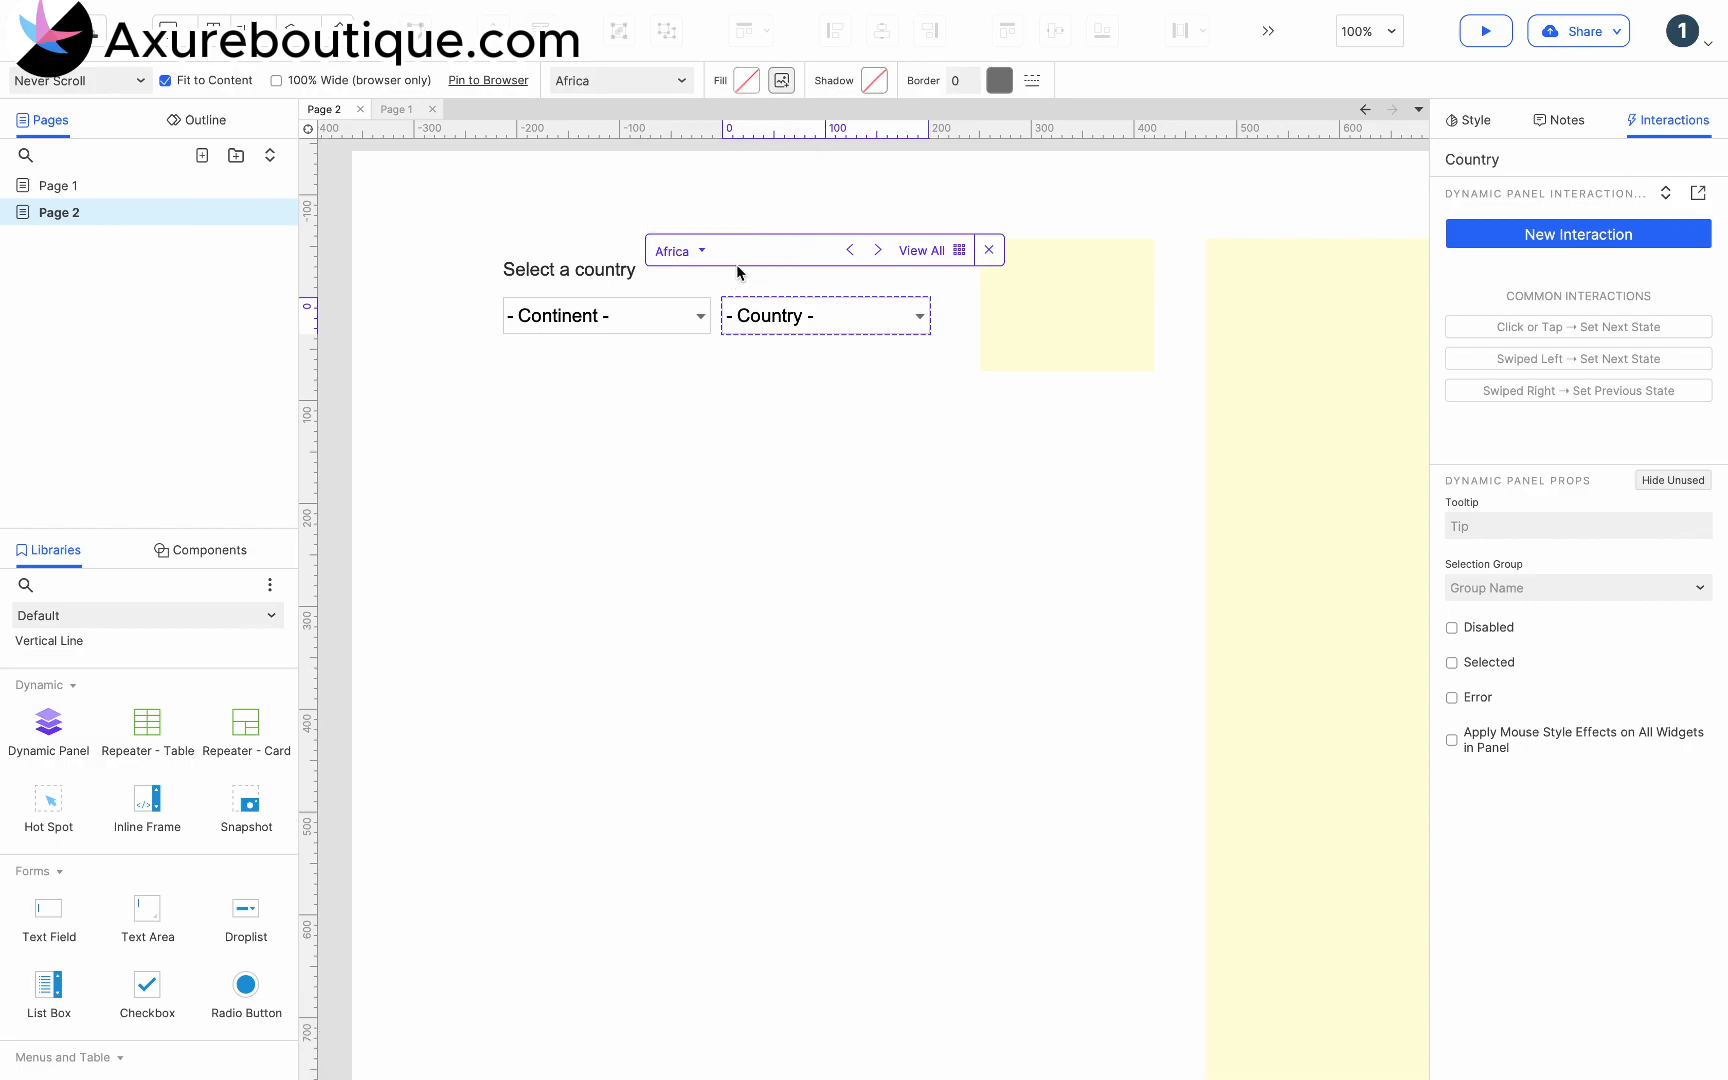
- Copy the African country names, Angola through Tanzania, from the large yellow text box
{"action": "left_click", "coordinate": [770, 322]}
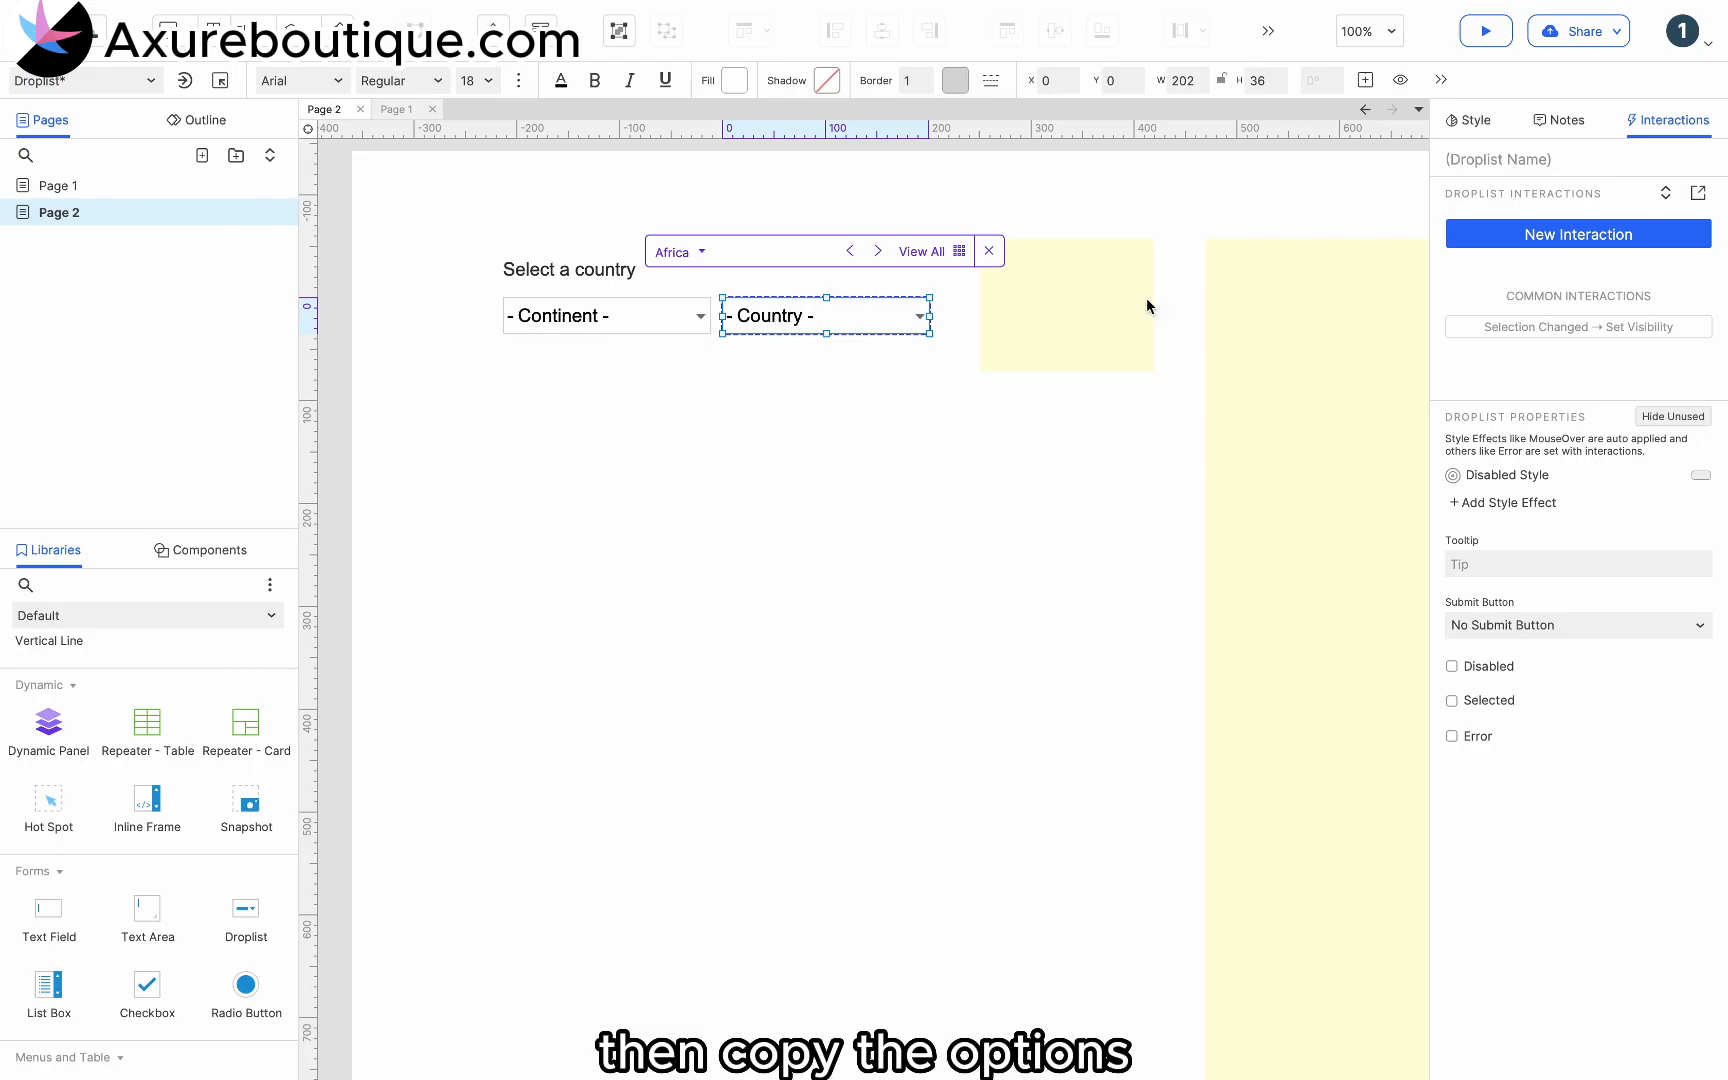
{"action": "left_click", "coordinate": [1290, 325]}
{"action": "double_click", "coordinate": [1260, 325]}
{"action": "left_click", "coordinate": [1260, 325]}
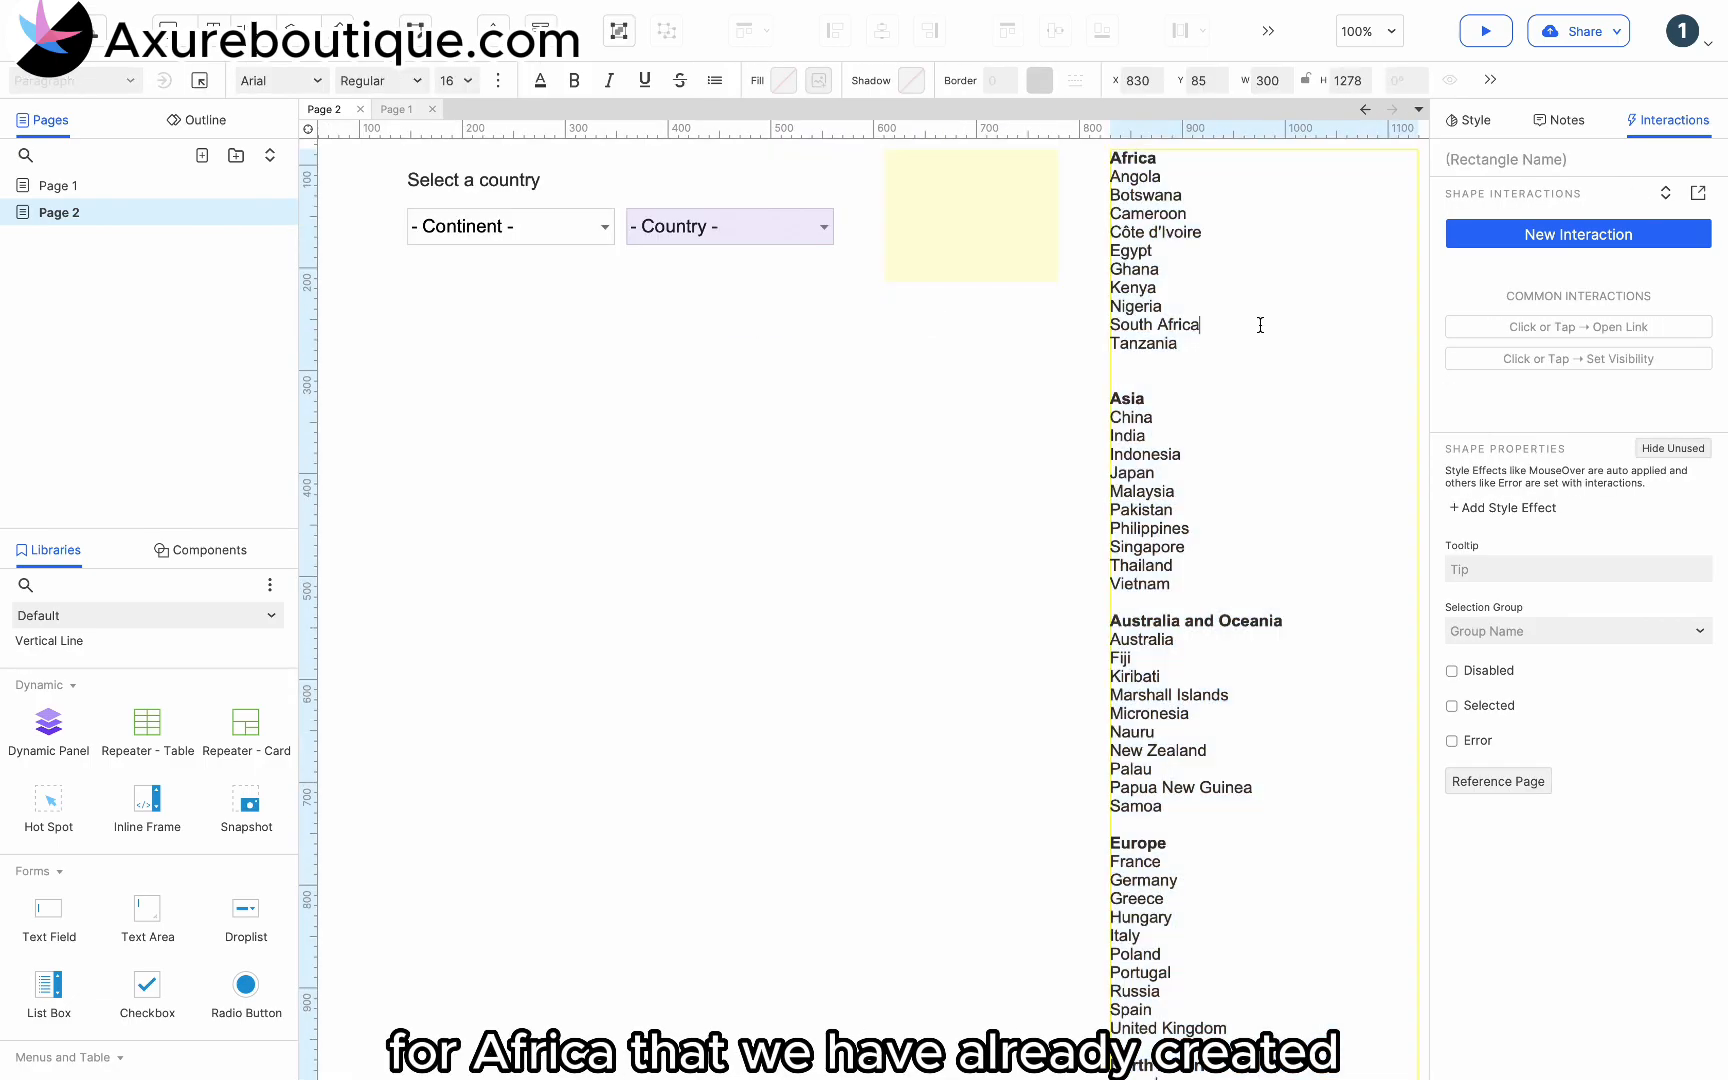
{"action": "left_click_drag", "start_coordinate": [1205, 345], "coordinate": [1058, 185]}
{"action": "key", "text": "super+c"}
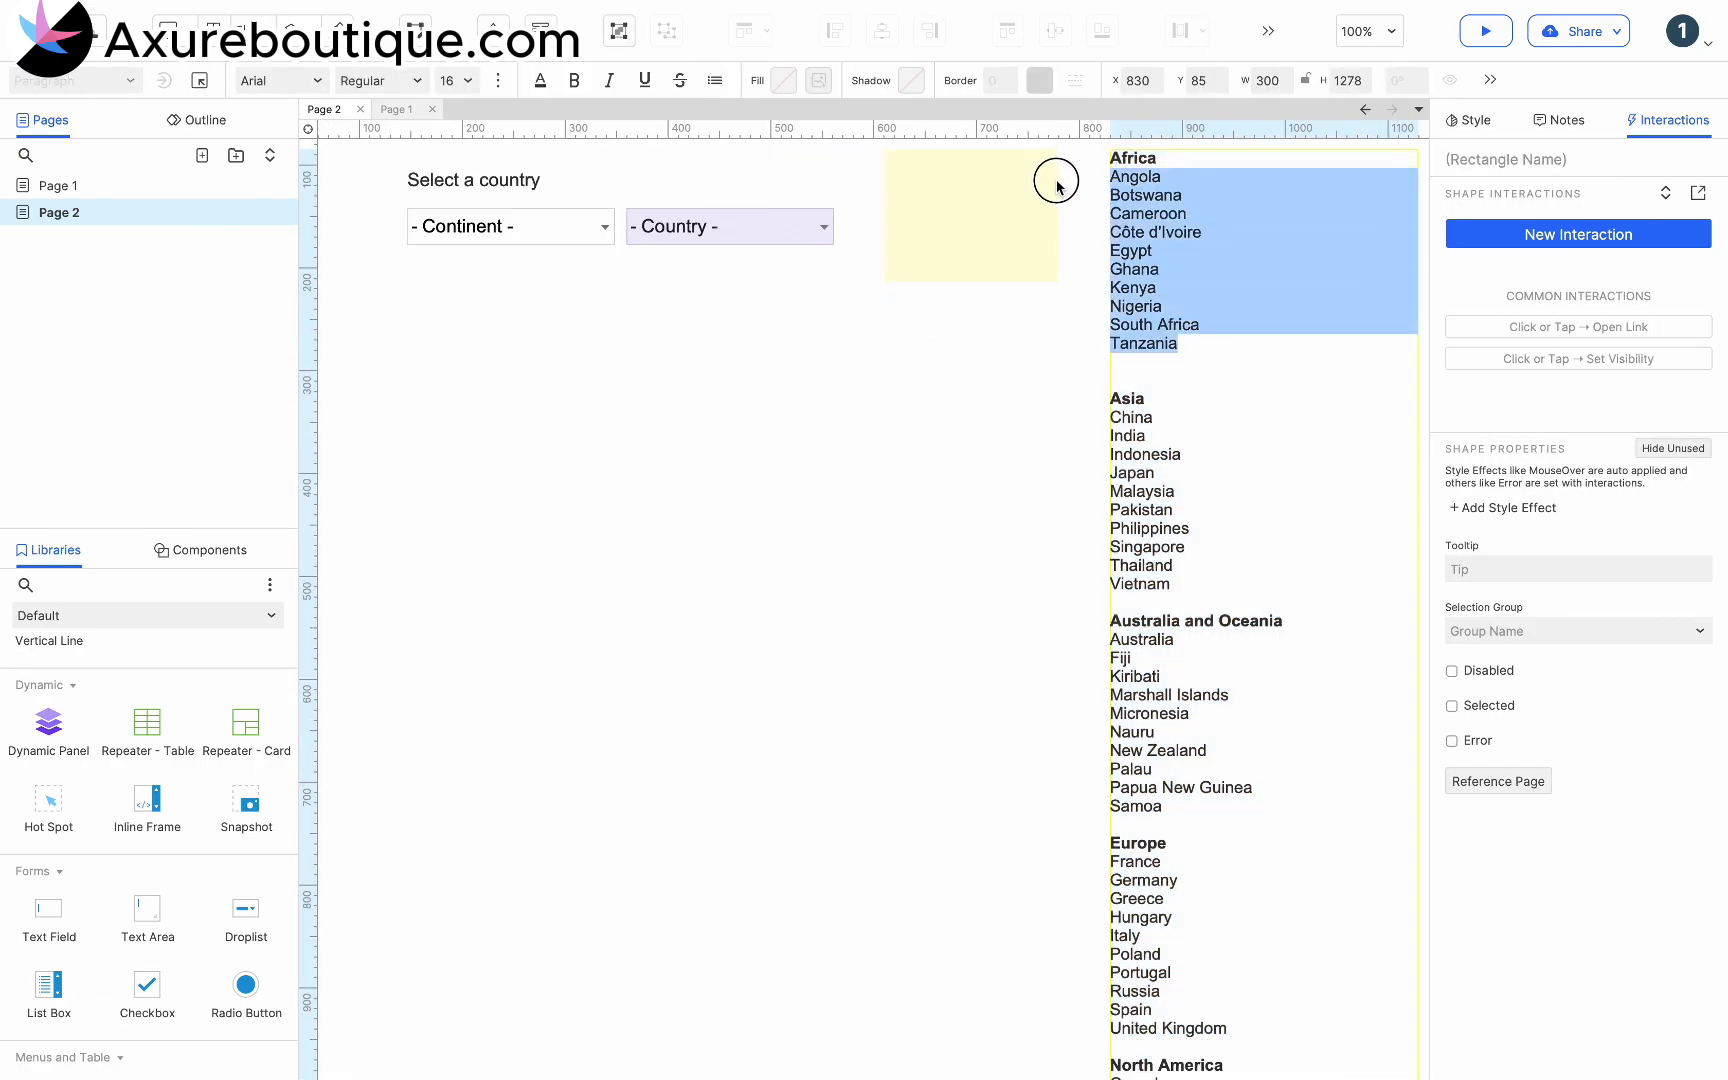
- In the panel's Africa state, replace the droplist's options with the copied countries, Angola through Tanzania
{"action": "double_click", "coordinate": [760, 228]}
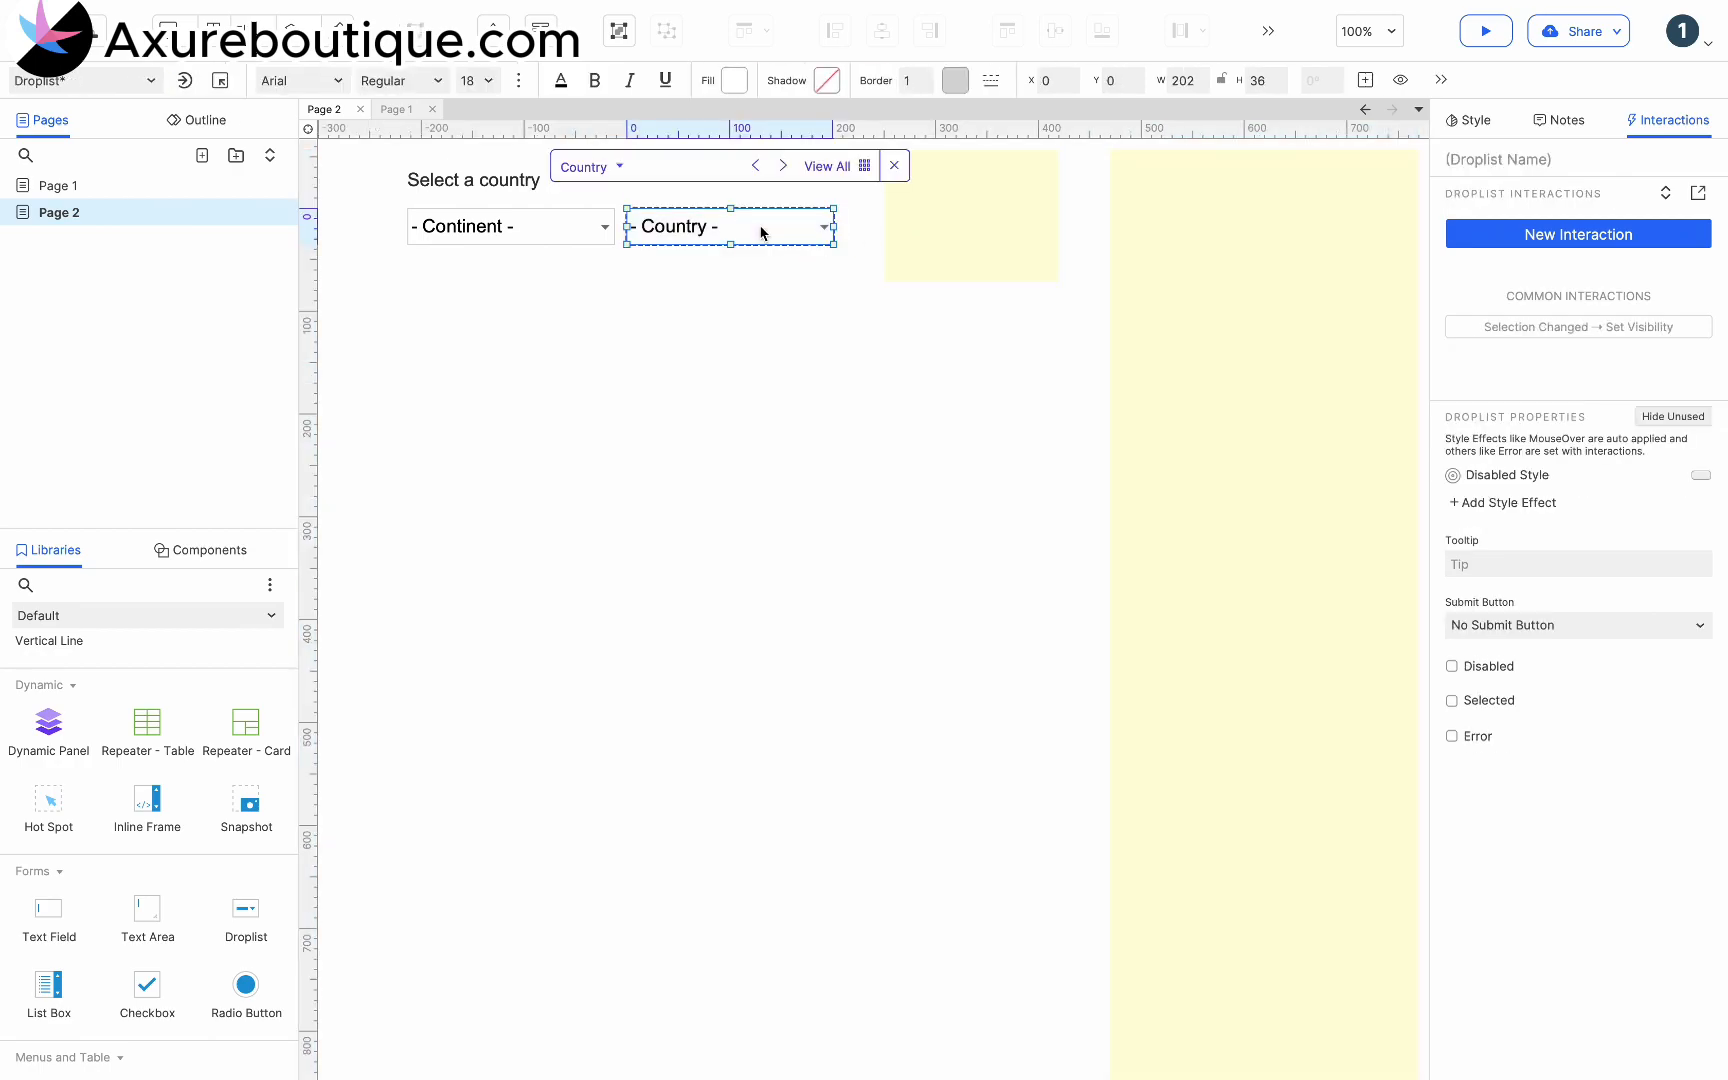
{"action": "left_click", "coordinate": [620, 168]}
{"action": "left_click", "coordinate": [597, 102]}
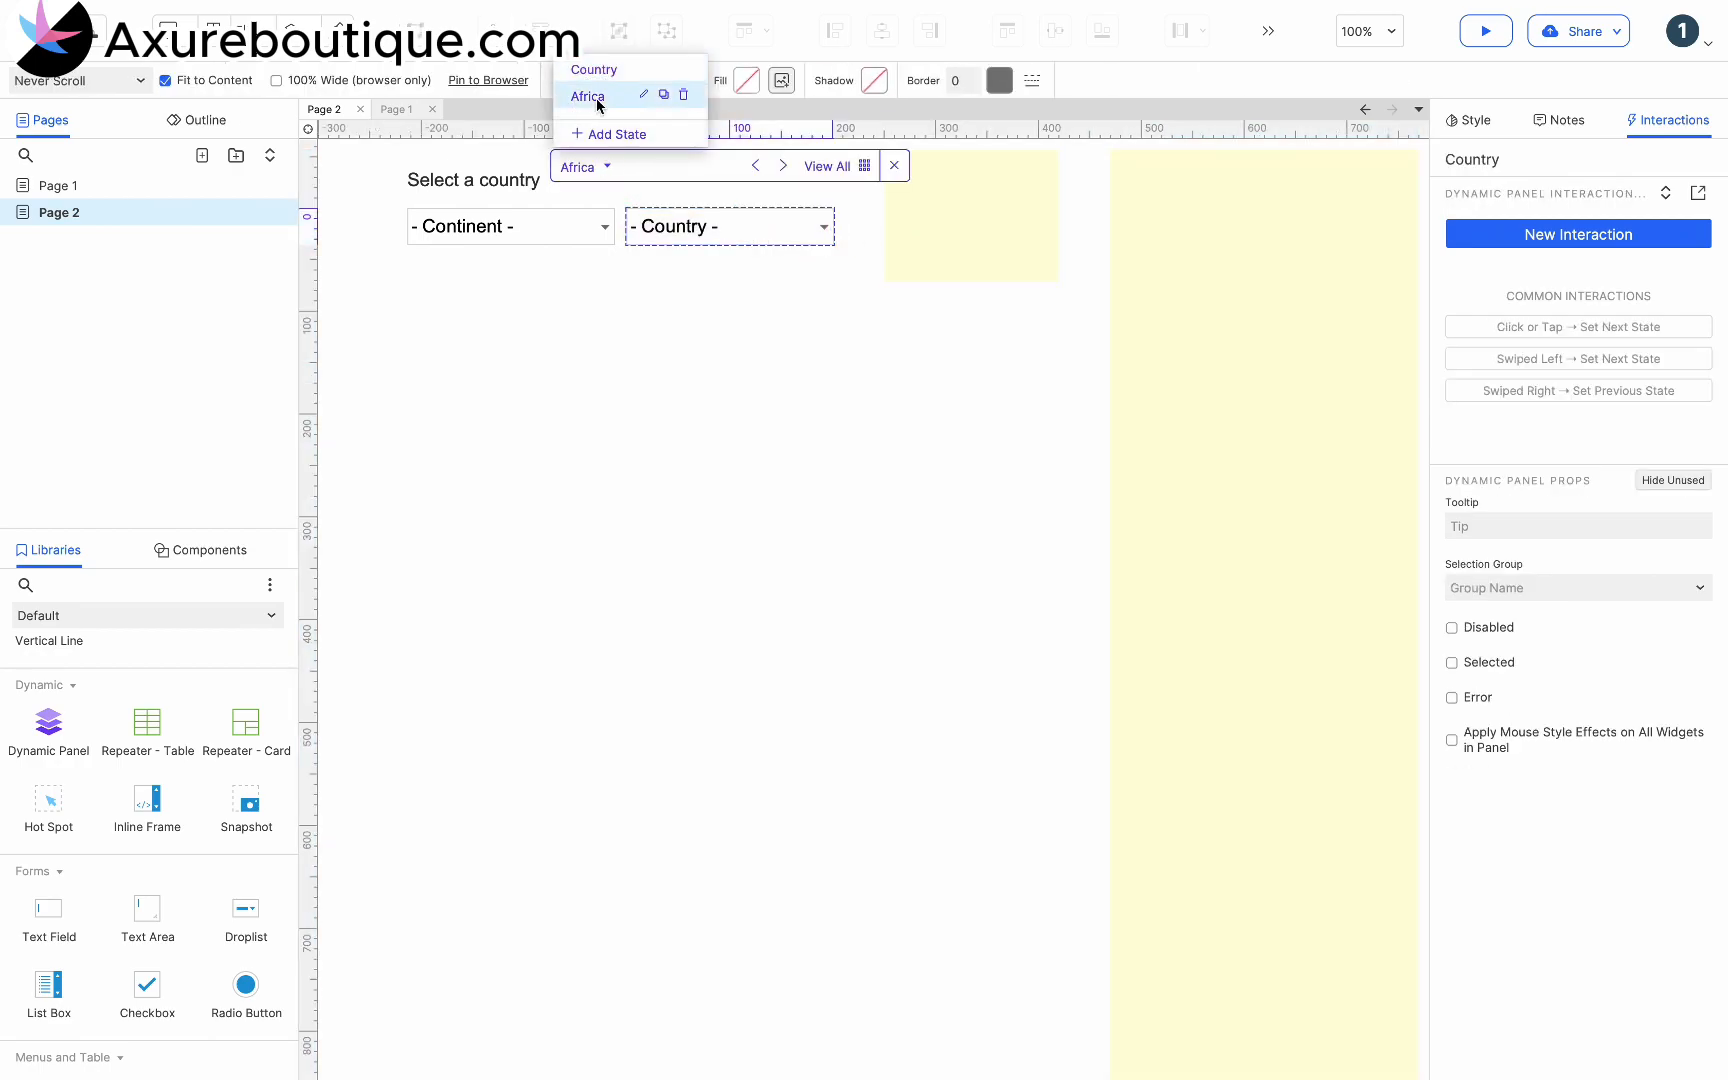
{"action": "left_click", "coordinate": [694, 236]}
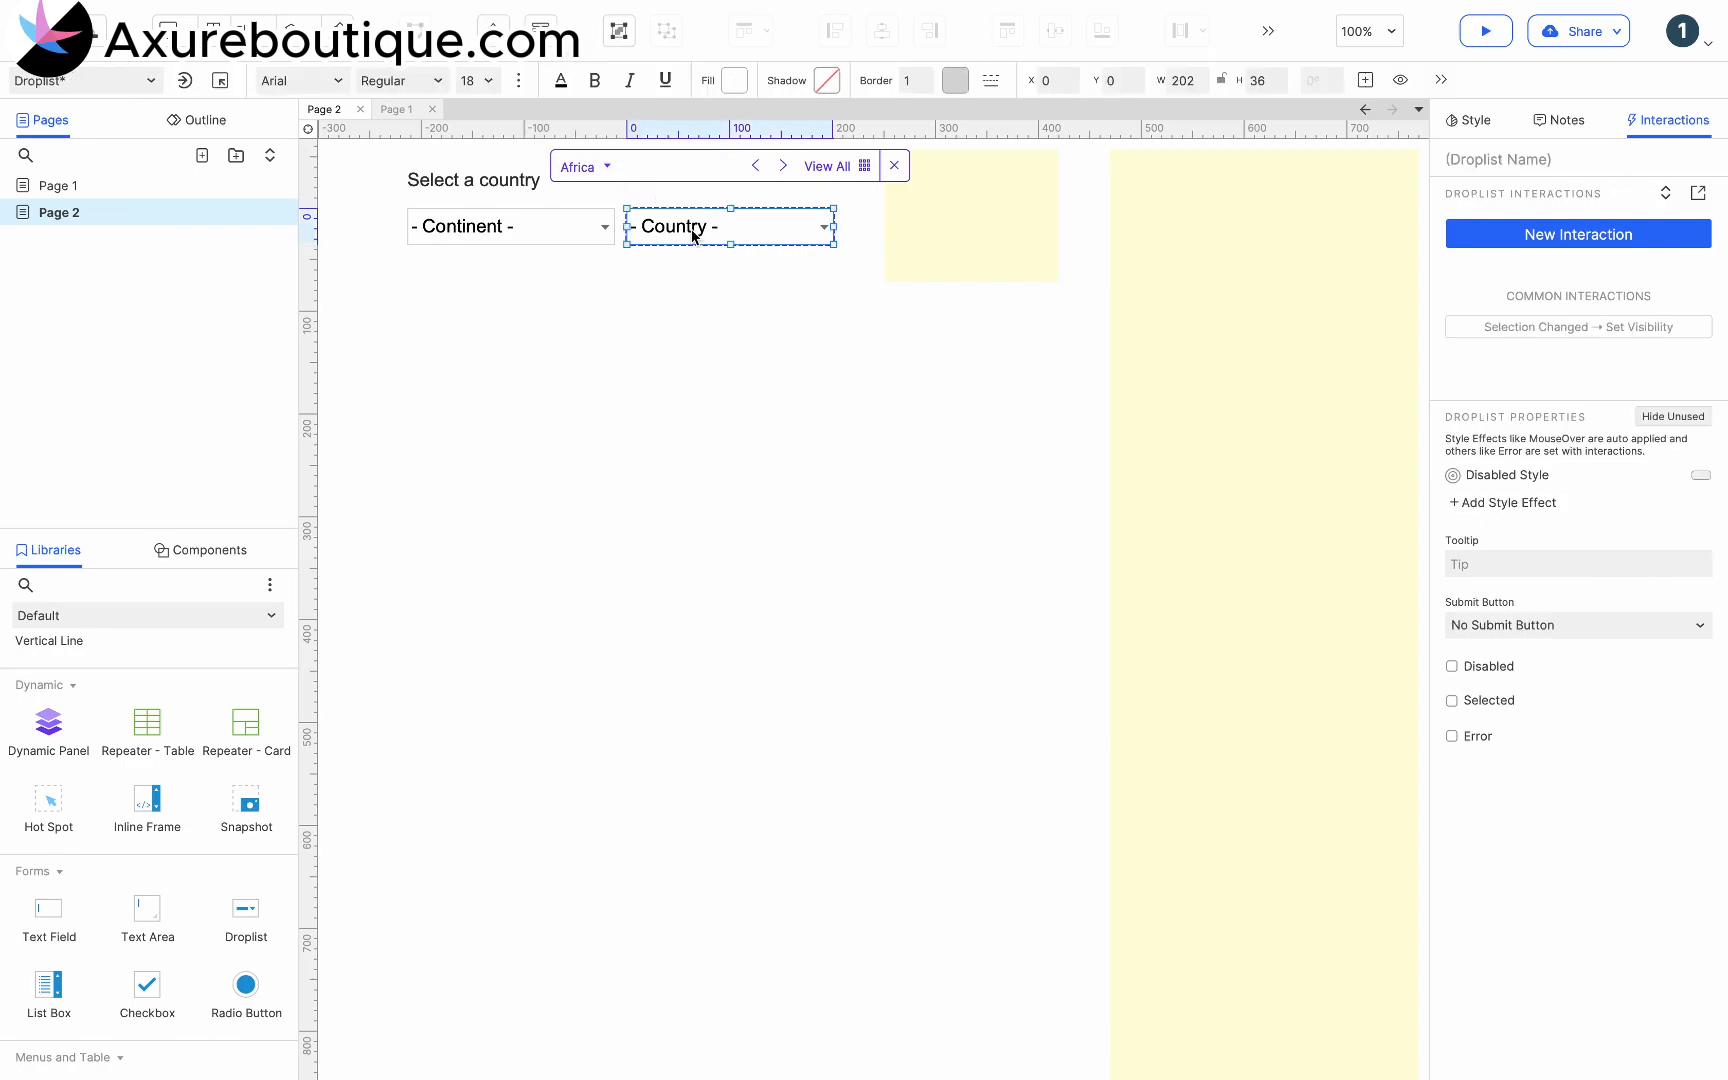
{"action": "double_click", "coordinate": [712, 224]}
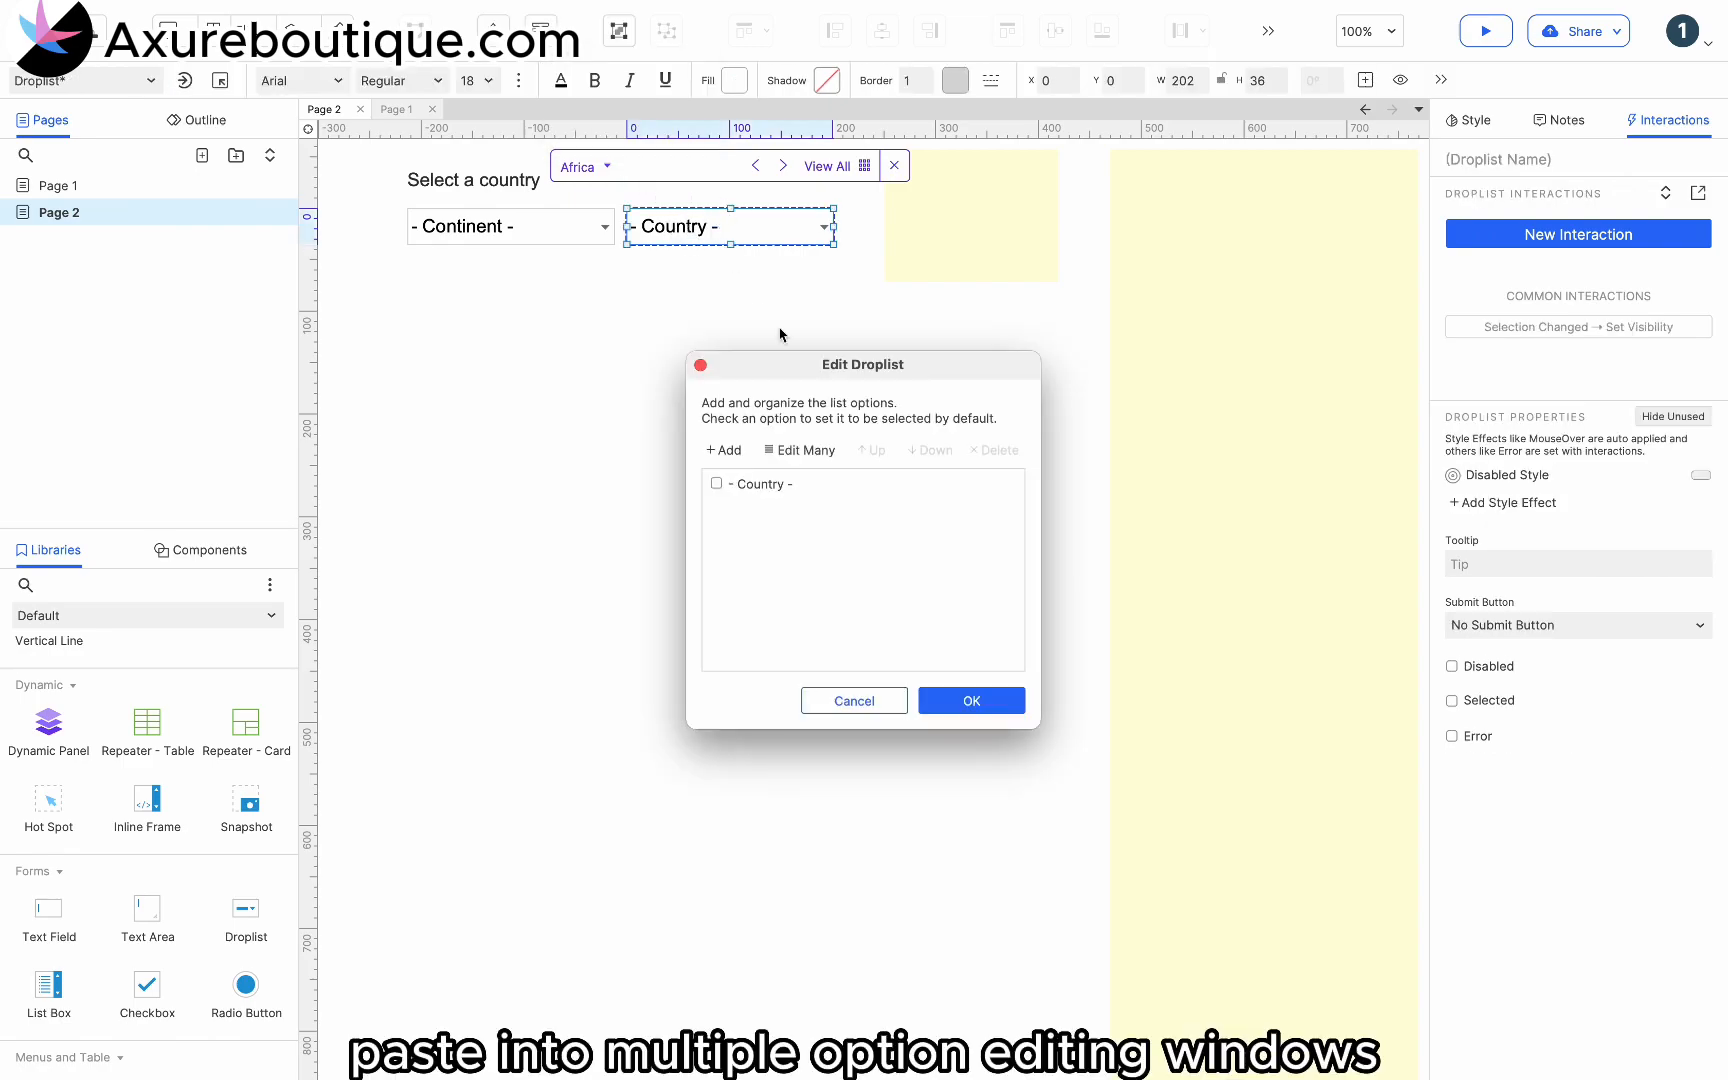
{"action": "left_click", "coordinate": [805, 451]}
{"action": "left_click", "coordinate": [787, 413]}
{"action": "key", "text": "Return"}
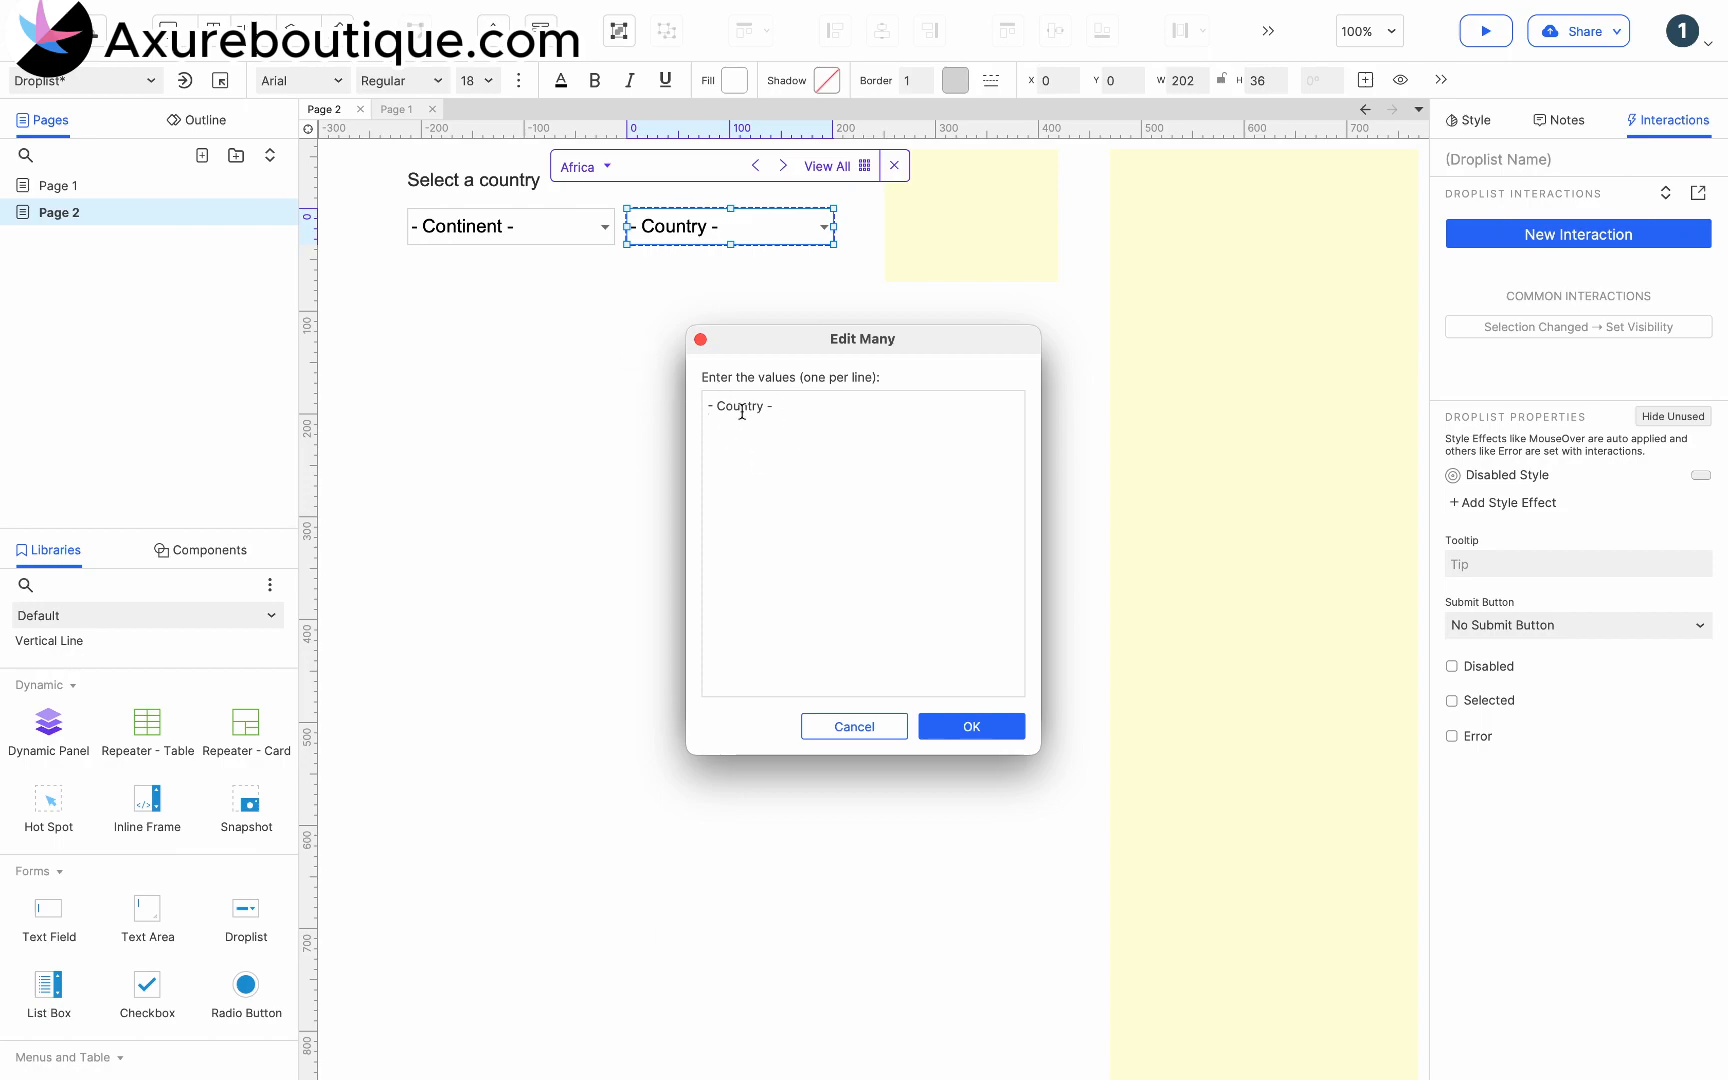
{"action": "left_click_drag", "start_coordinate": [752, 433], "coordinate": [697, 394]}
{"action": "key", "text": "super+v"}
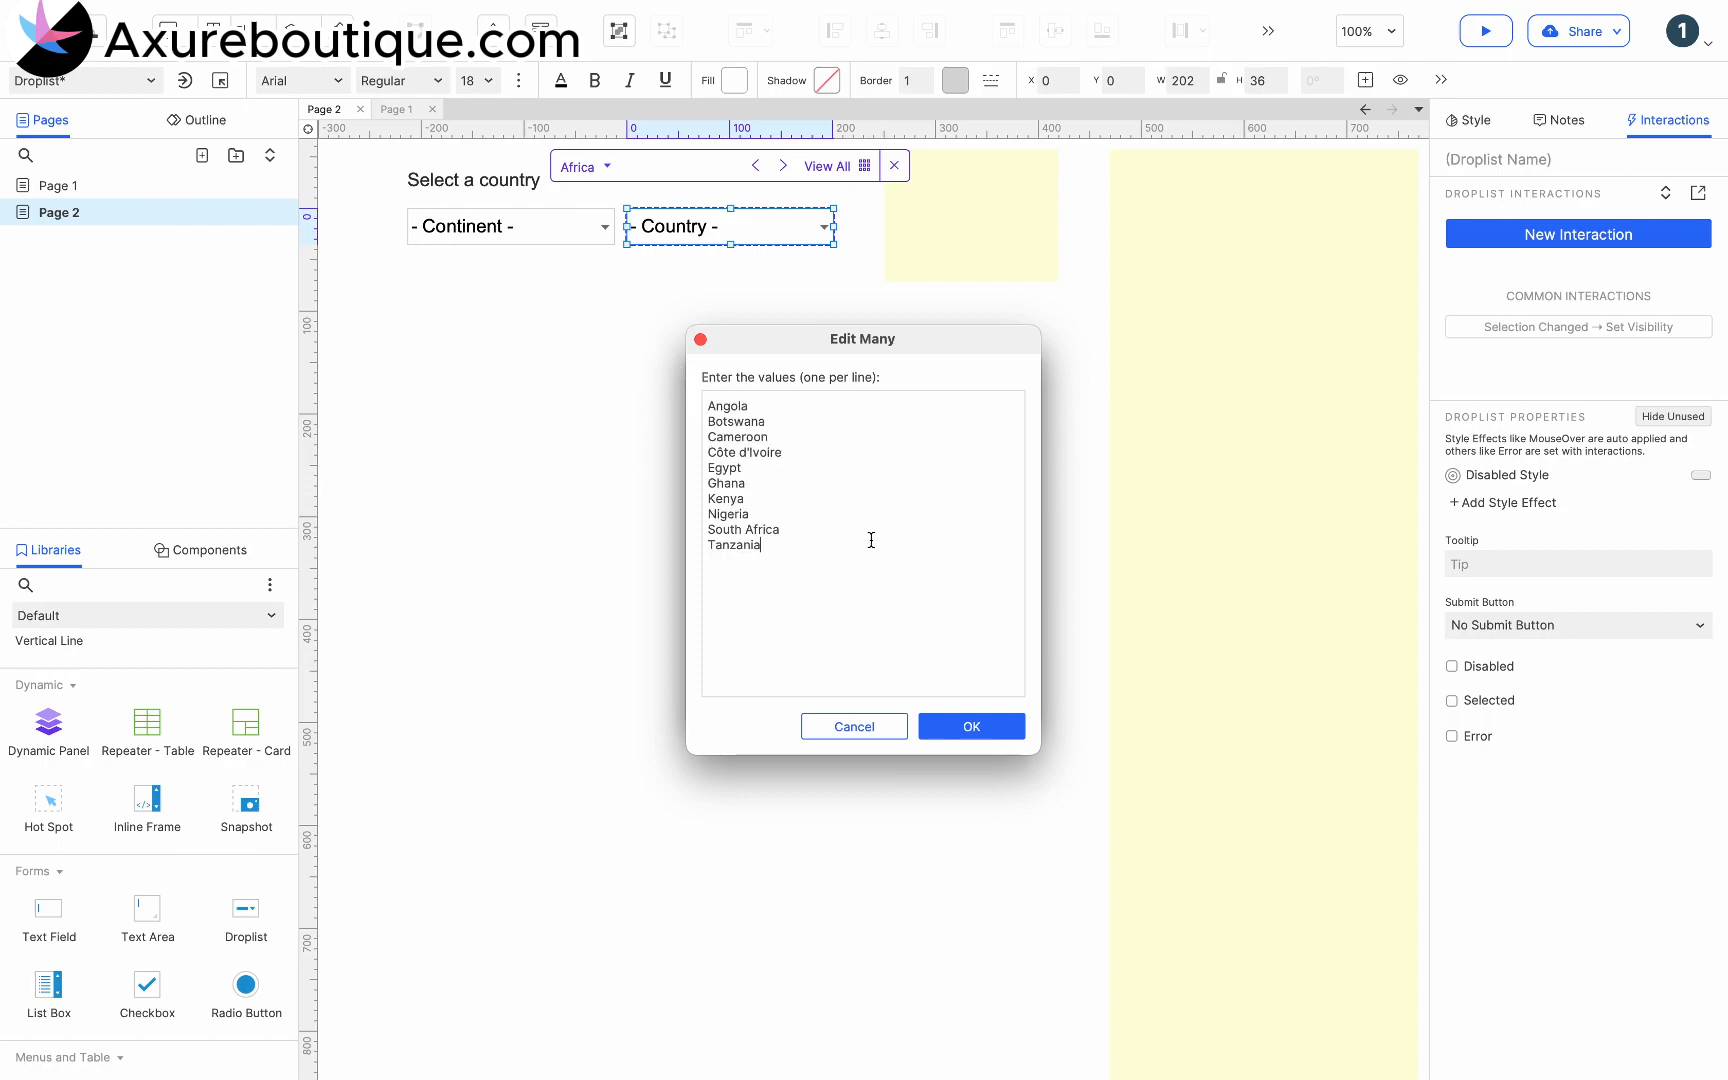
{"action": "left_click", "coordinate": [970, 727]}
{"action": "left_click", "coordinate": [985, 705]}
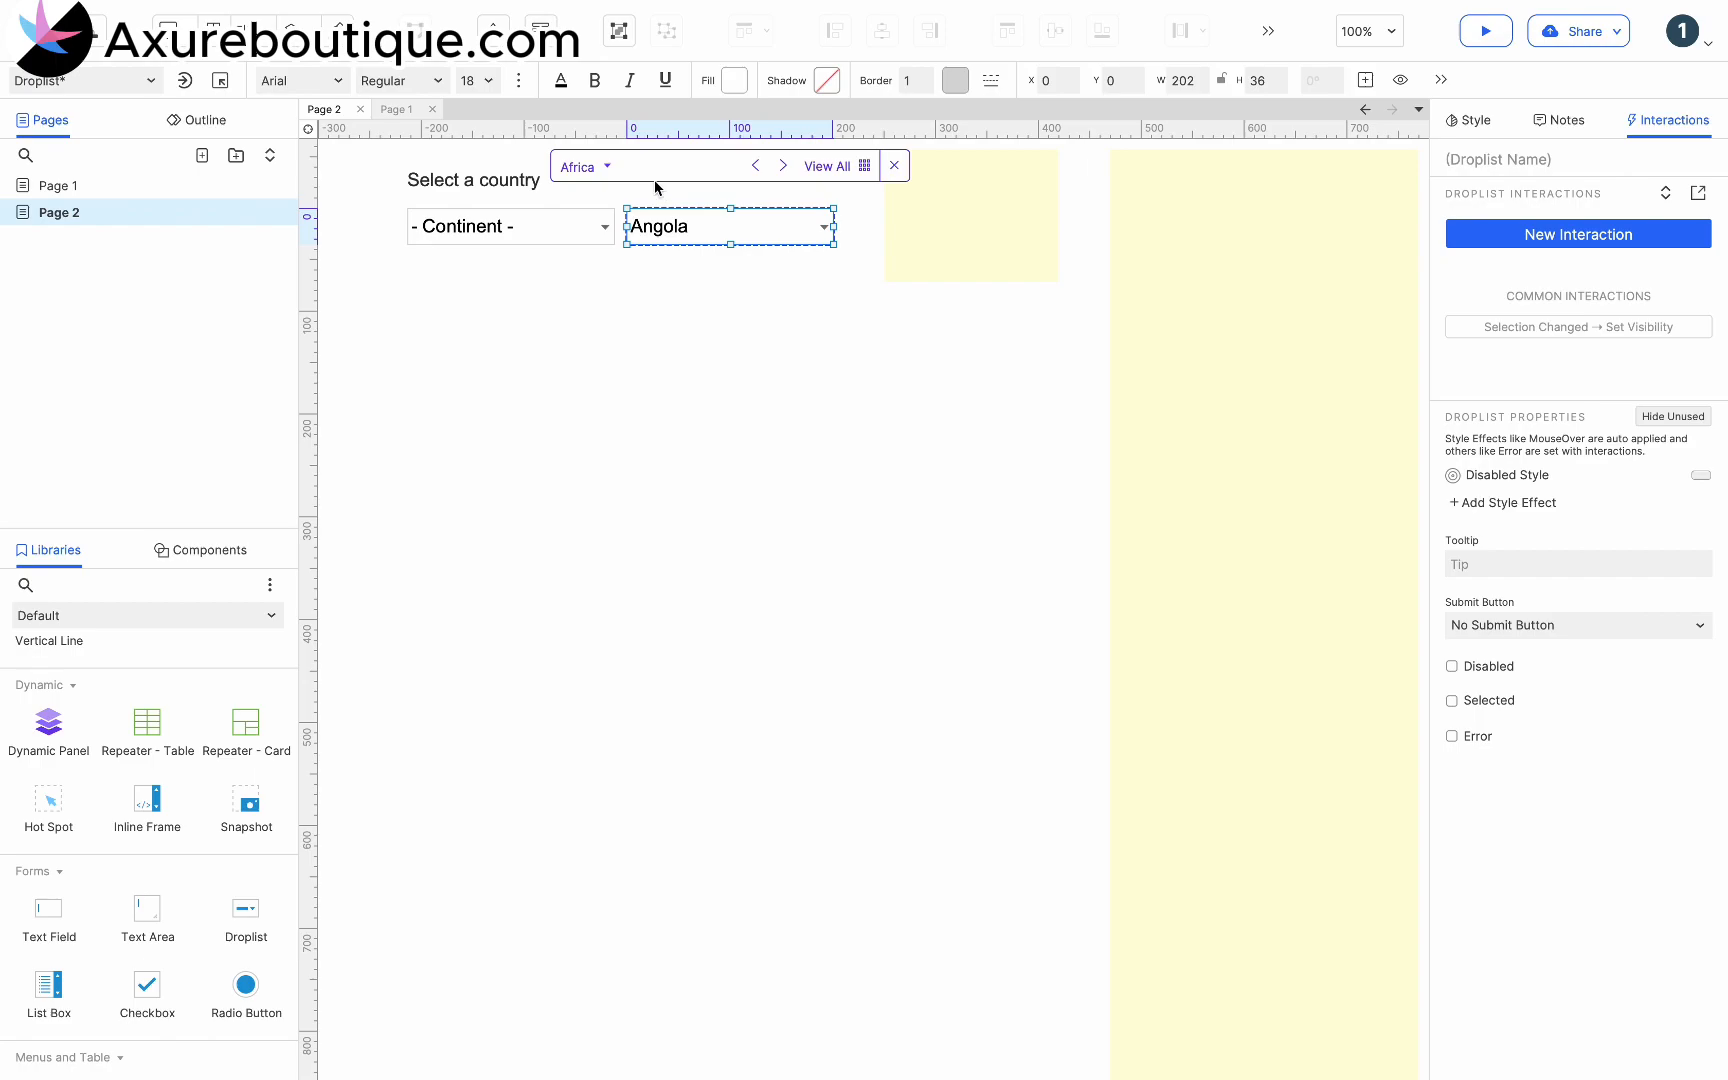
- Duplicate the Country panel's Africa state and name the copy "Asia"
{"action": "left_click", "coordinate": [608, 167]}
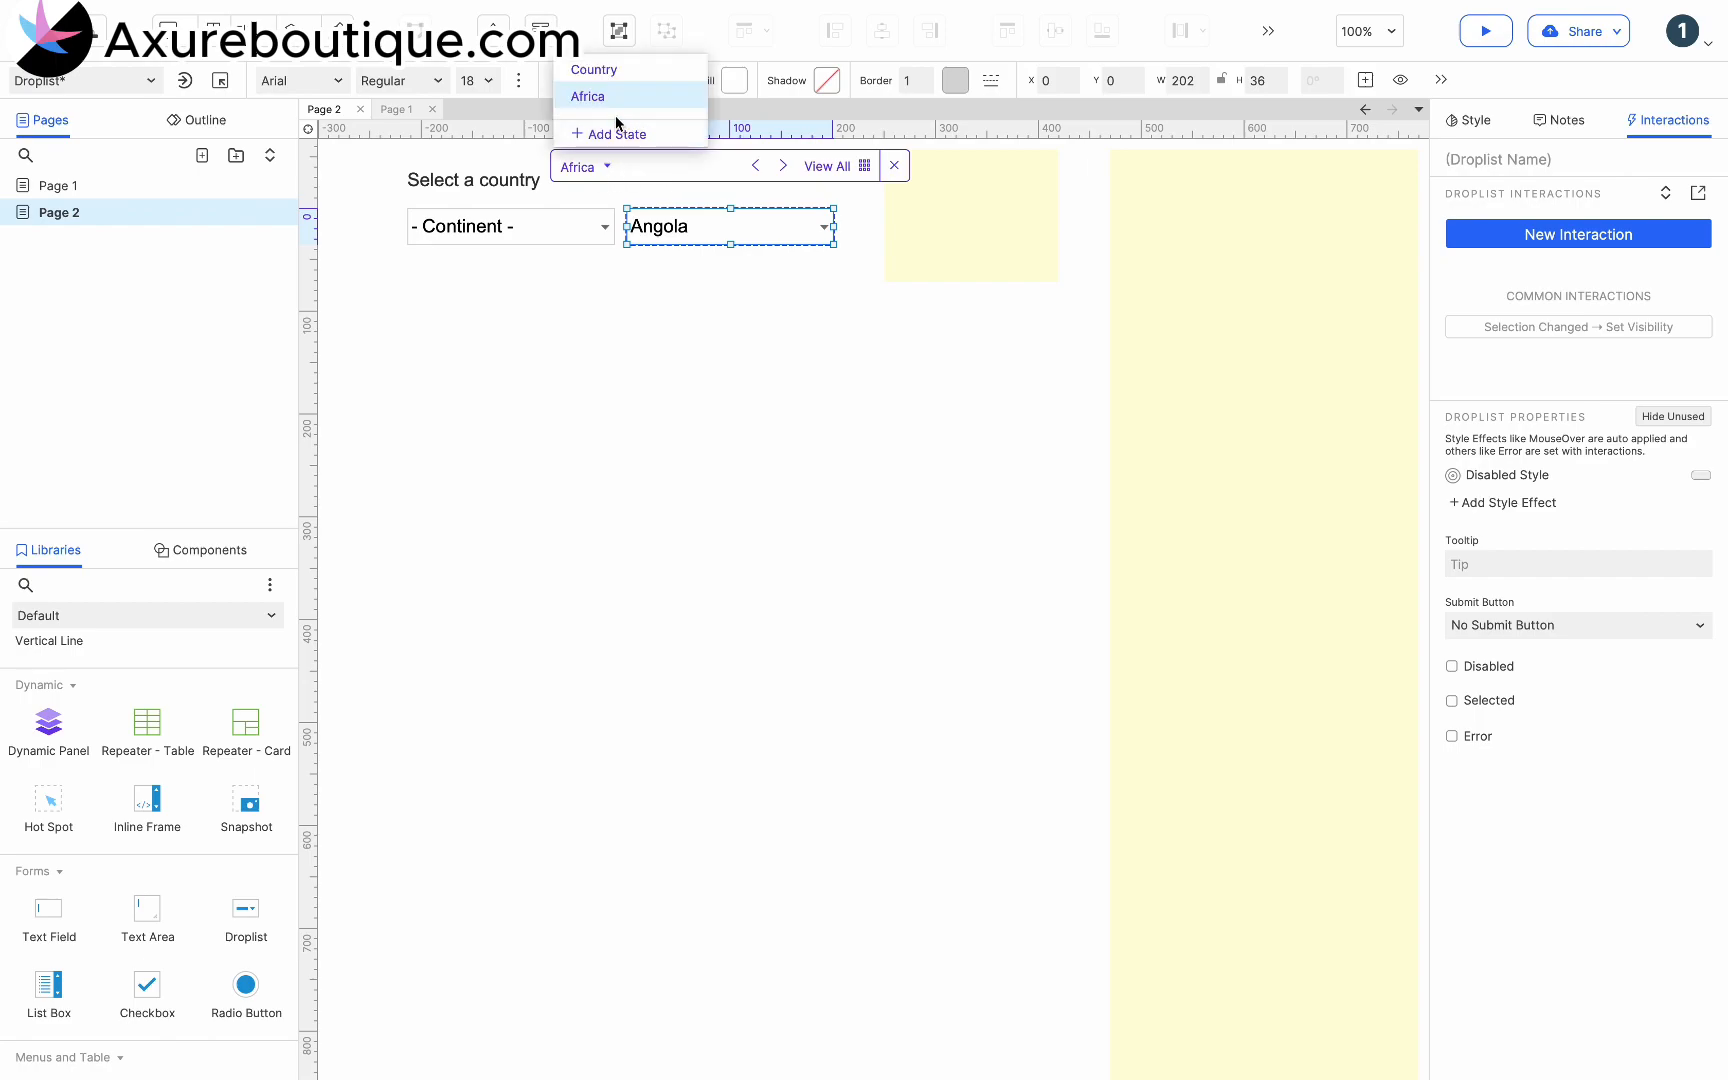
{"action": "left_click", "coordinate": [665, 97]}
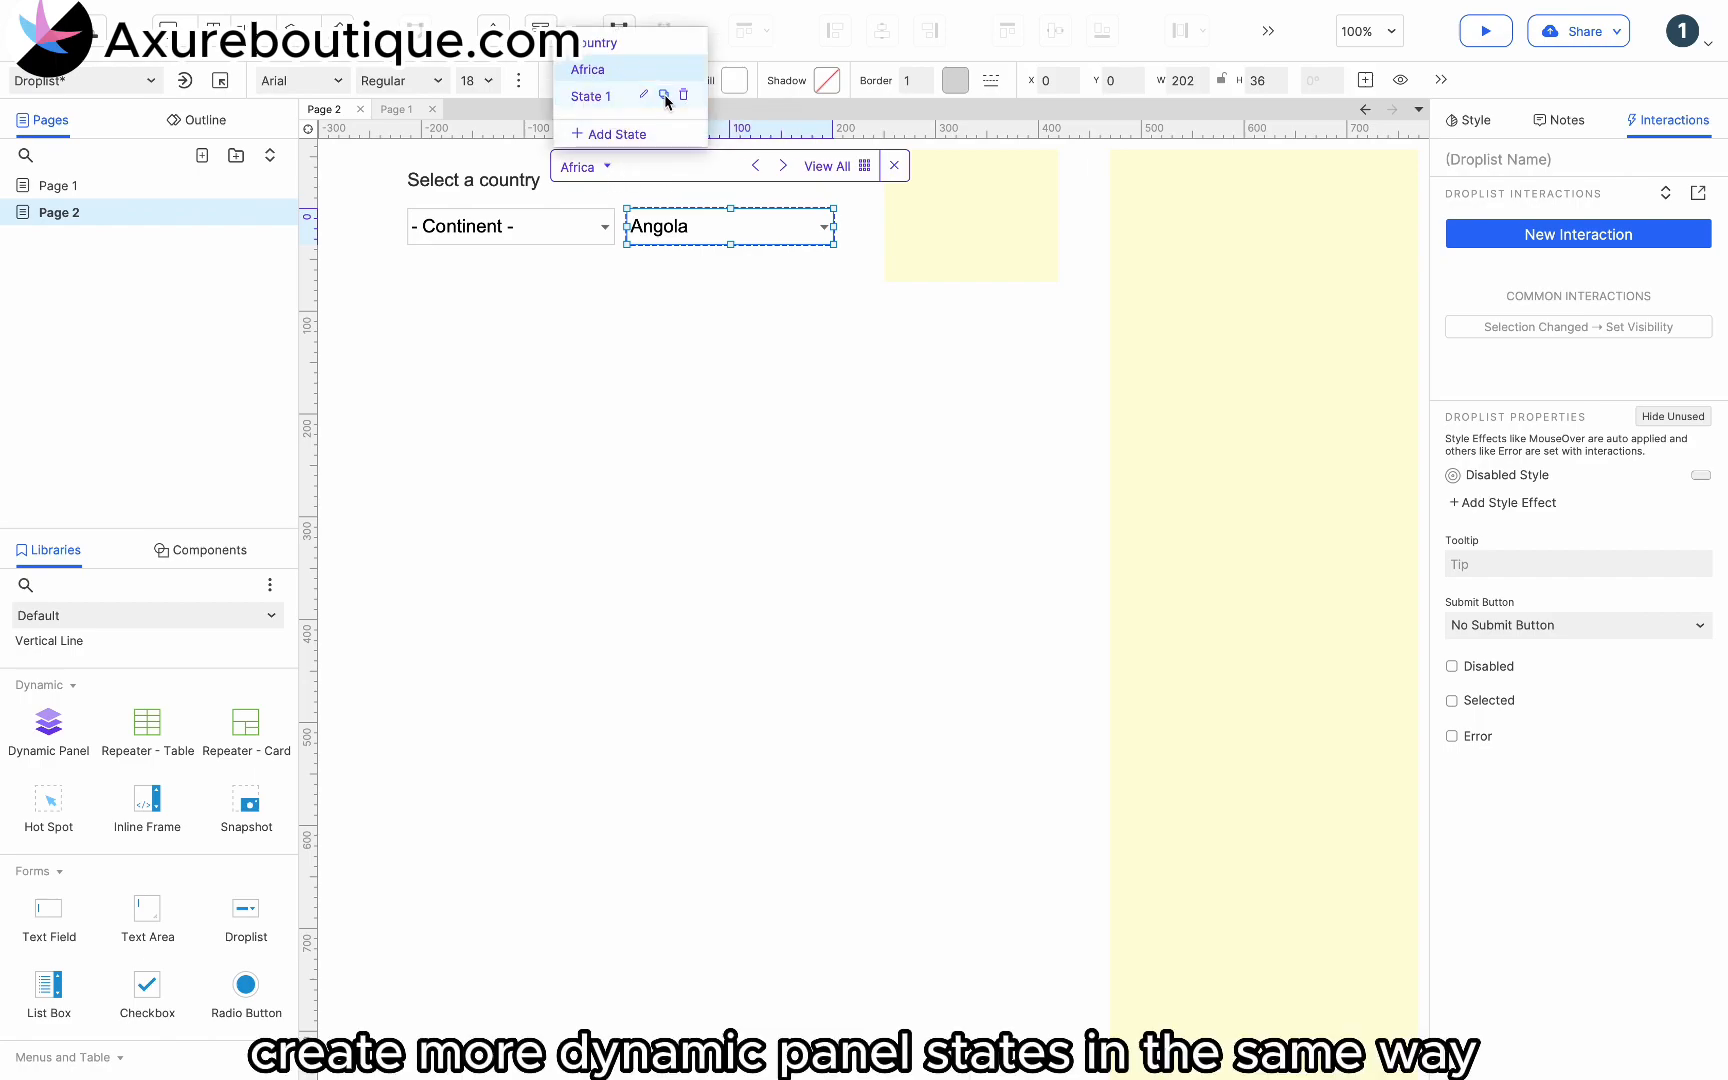
{"action": "left_click", "coordinate": [586, 97]}
{"action": "type", "text": "Asia"}
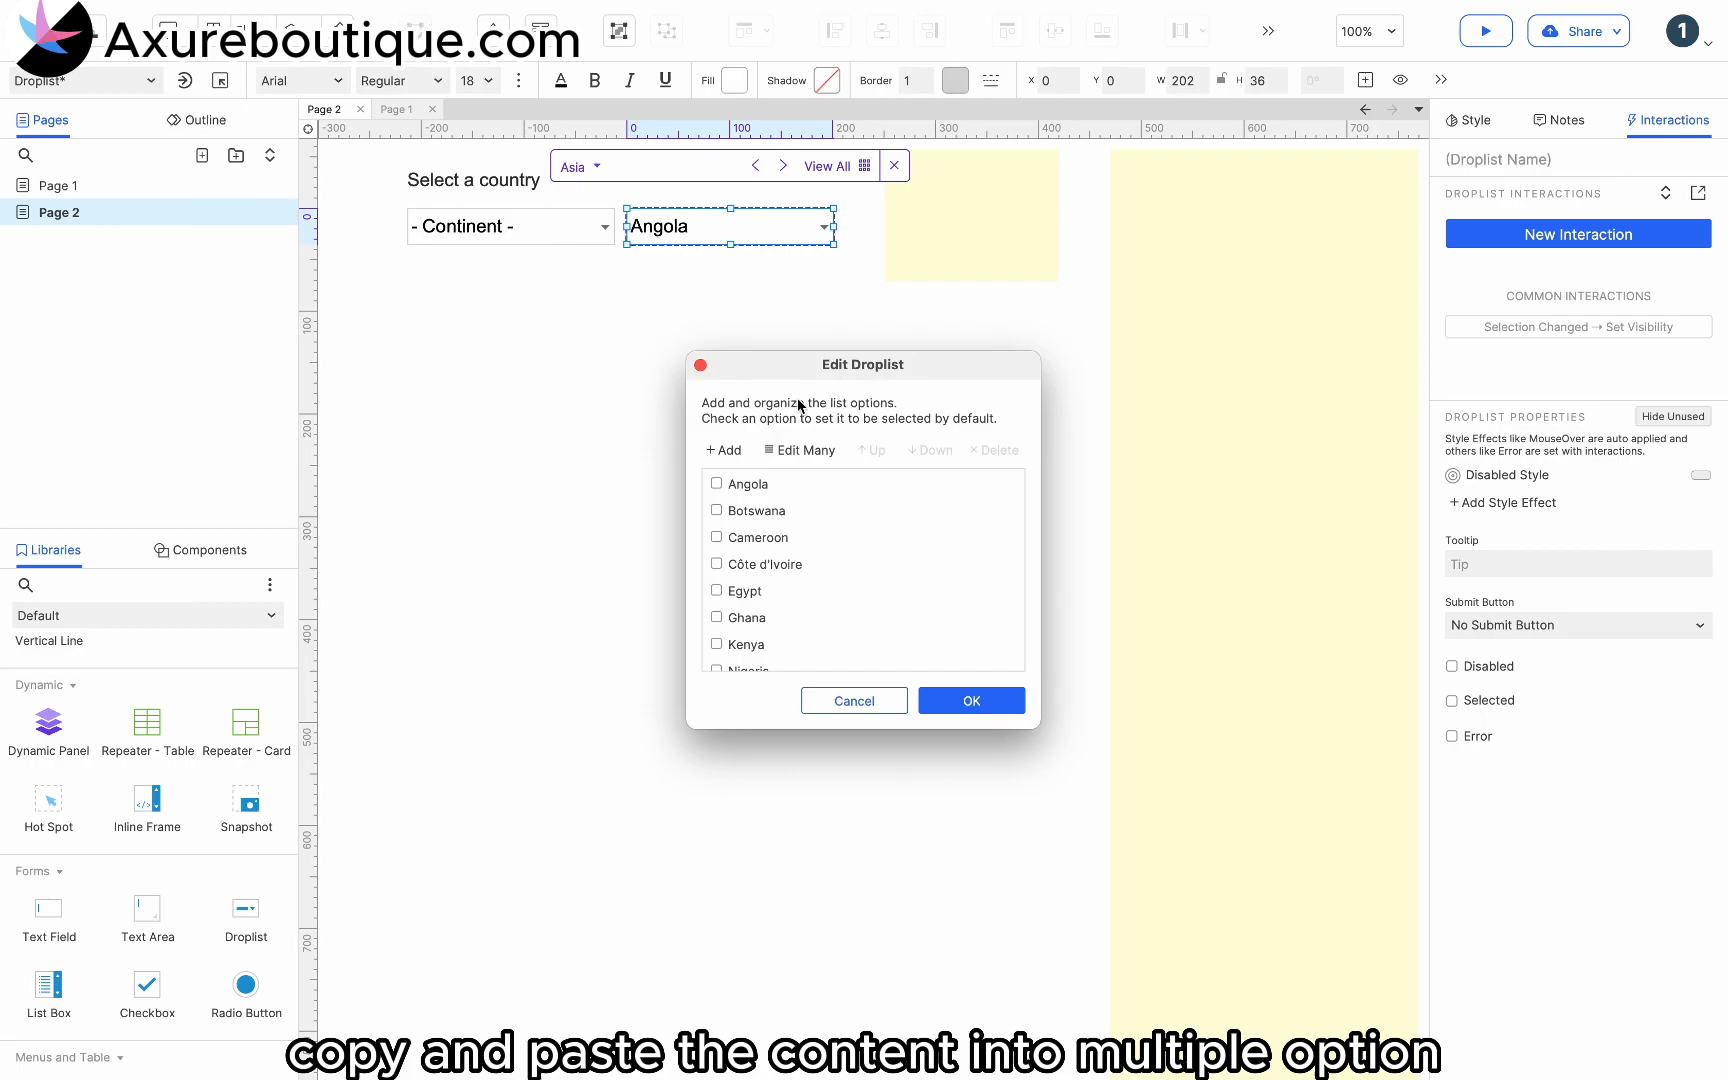
- Fill the Asia state's droplist with the Asian countries, and add Australia and Oceania, North America, South America and Europe states to the panel
{"action": "left_click", "coordinate": [799, 450]}
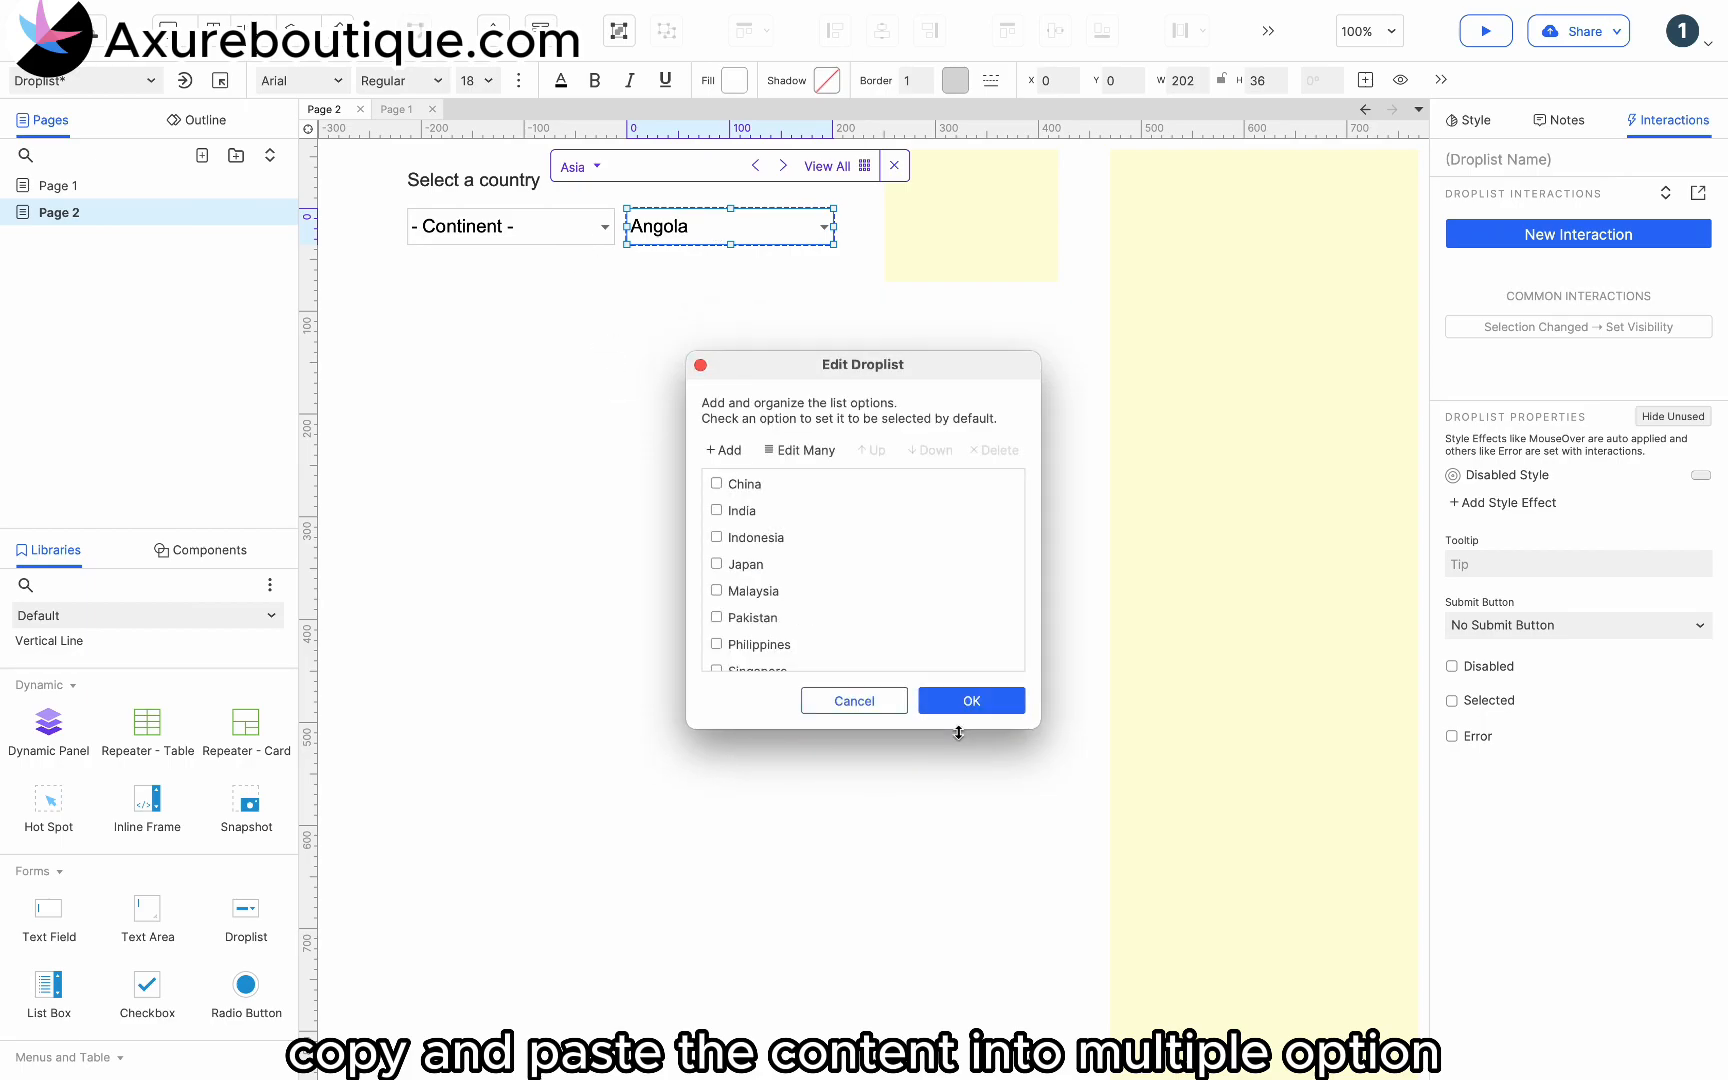
{"action": "left_click", "coordinate": [971, 700]}
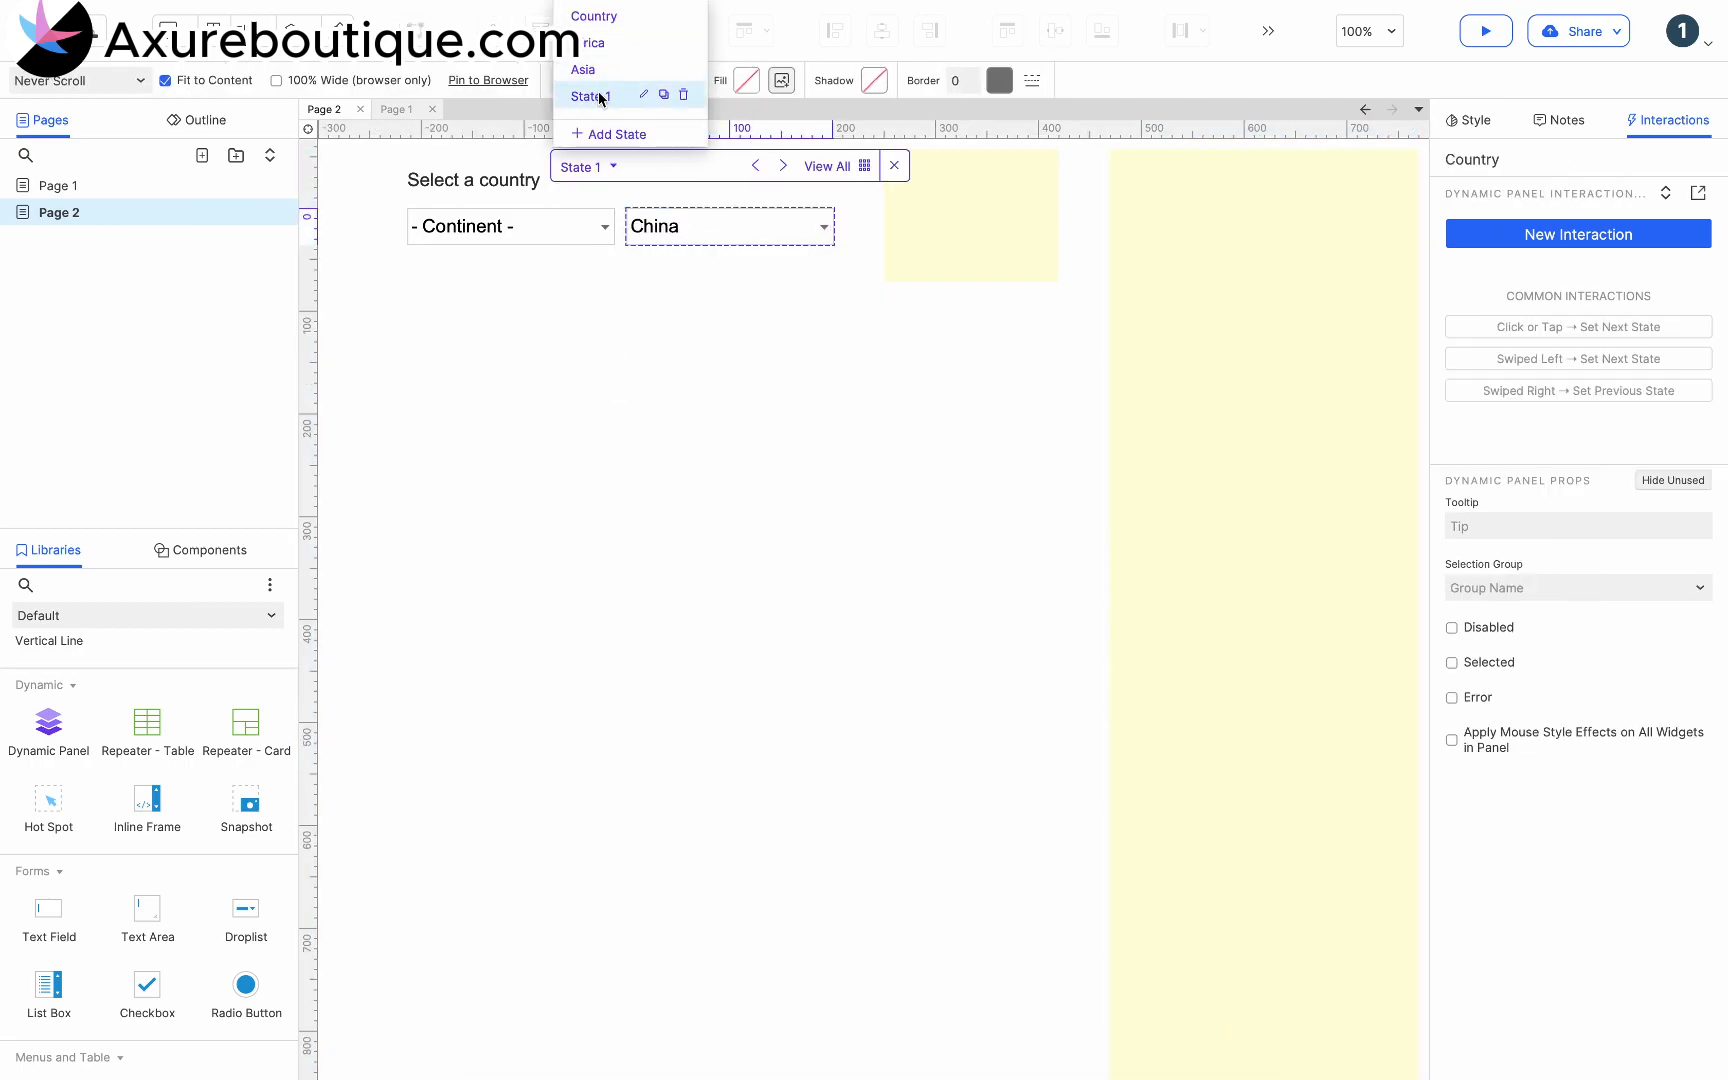
{"action": "double_click", "coordinate": [606, 93]}
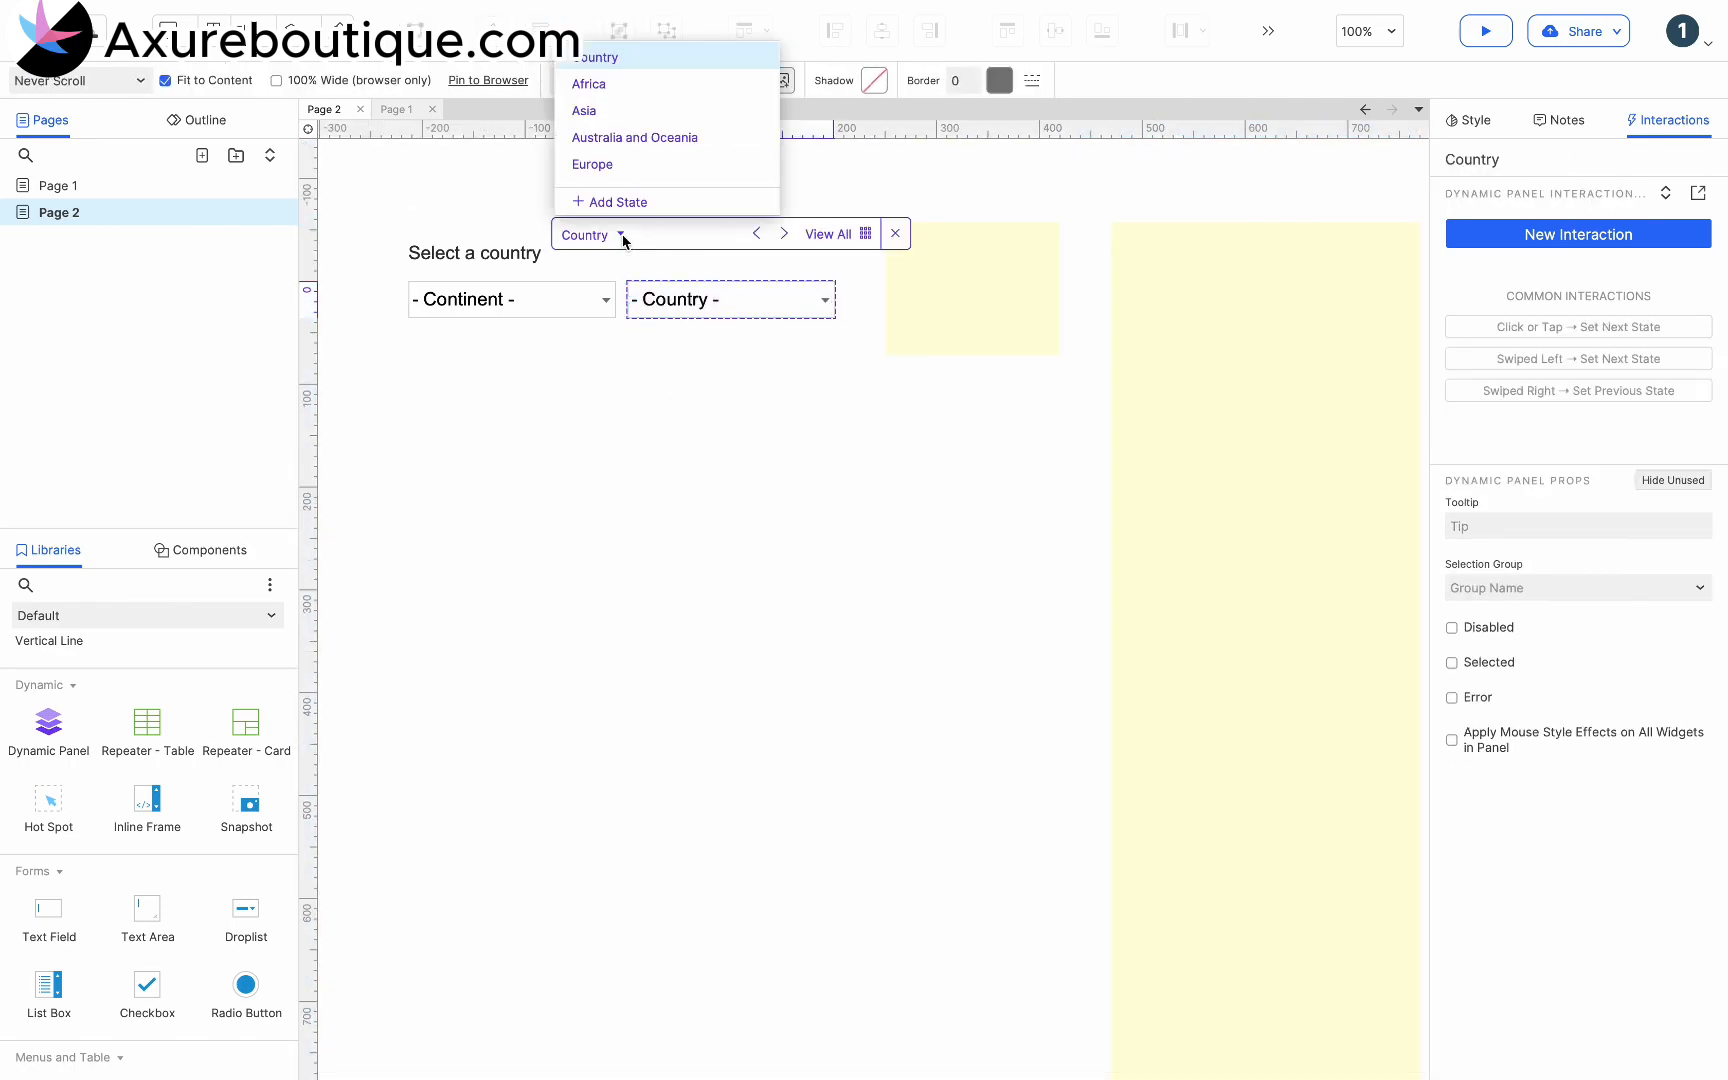
{"action": "left_click", "coordinate": [629, 136]}
{"action": "left_click", "coordinate": [733, 136]}
{"action": "key", "text": "ctrl+v"}
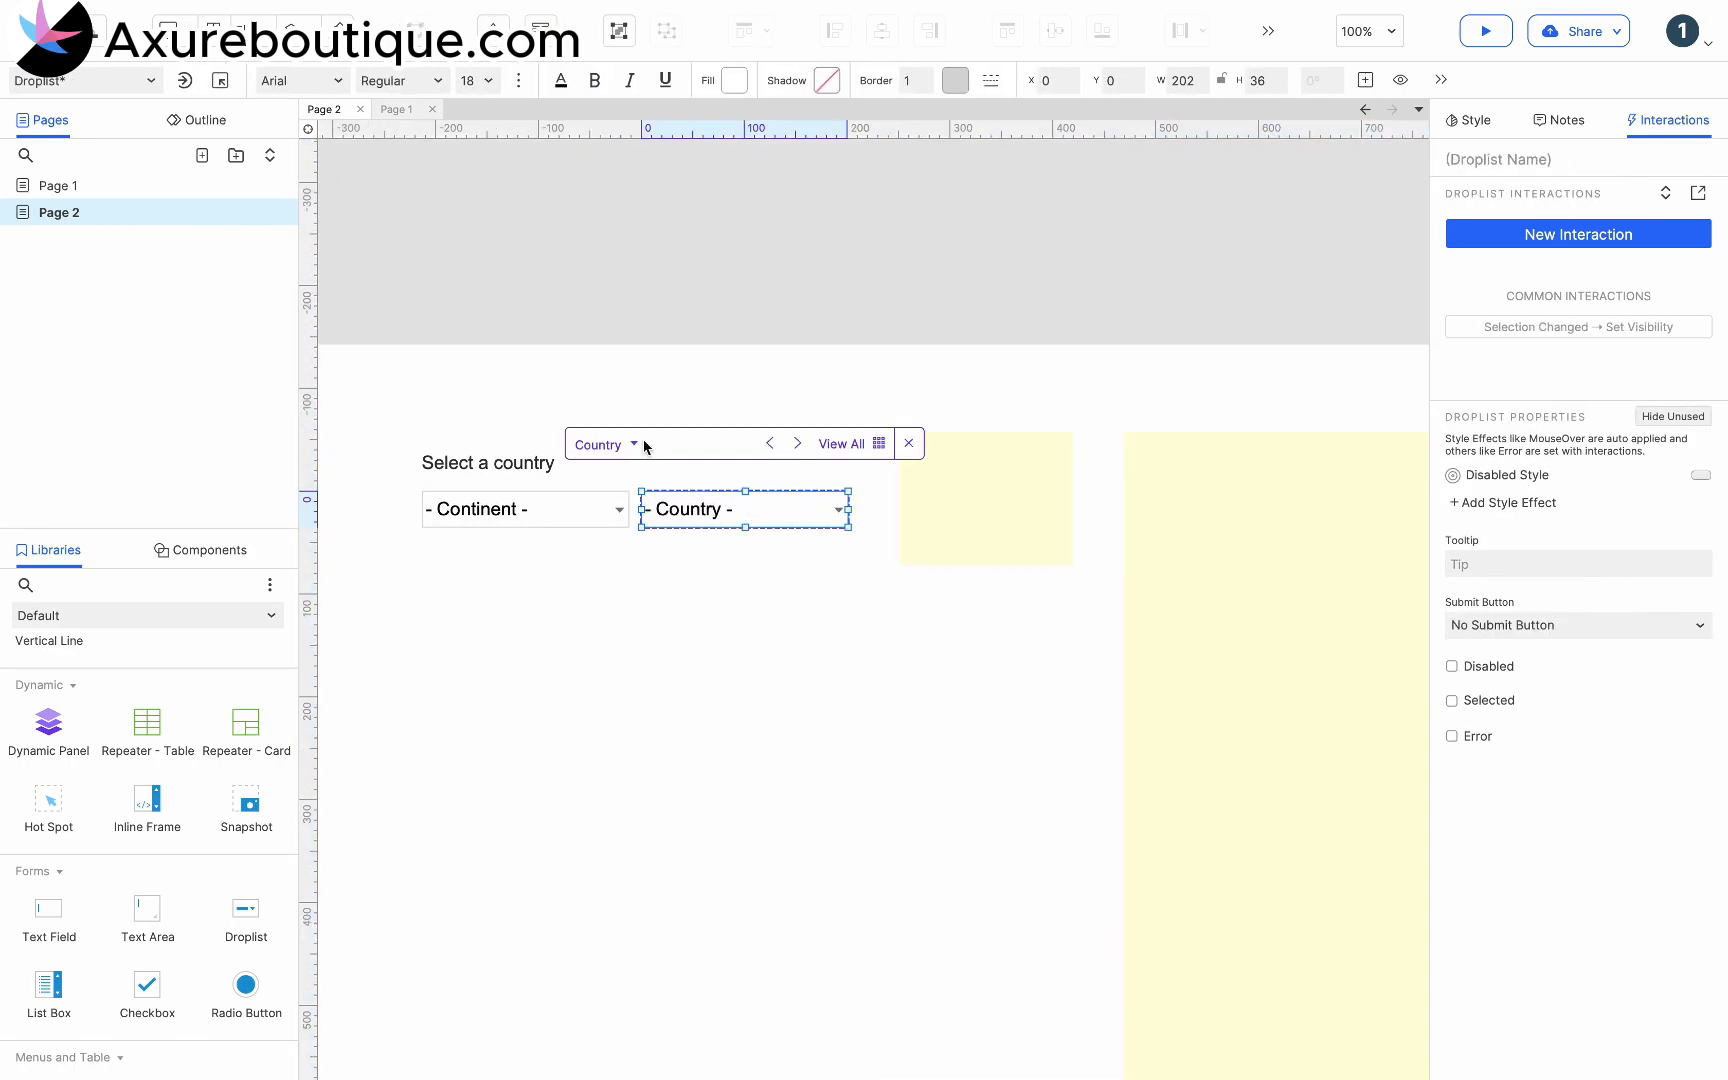
{"action": "left_click", "coordinate": [610, 551]}
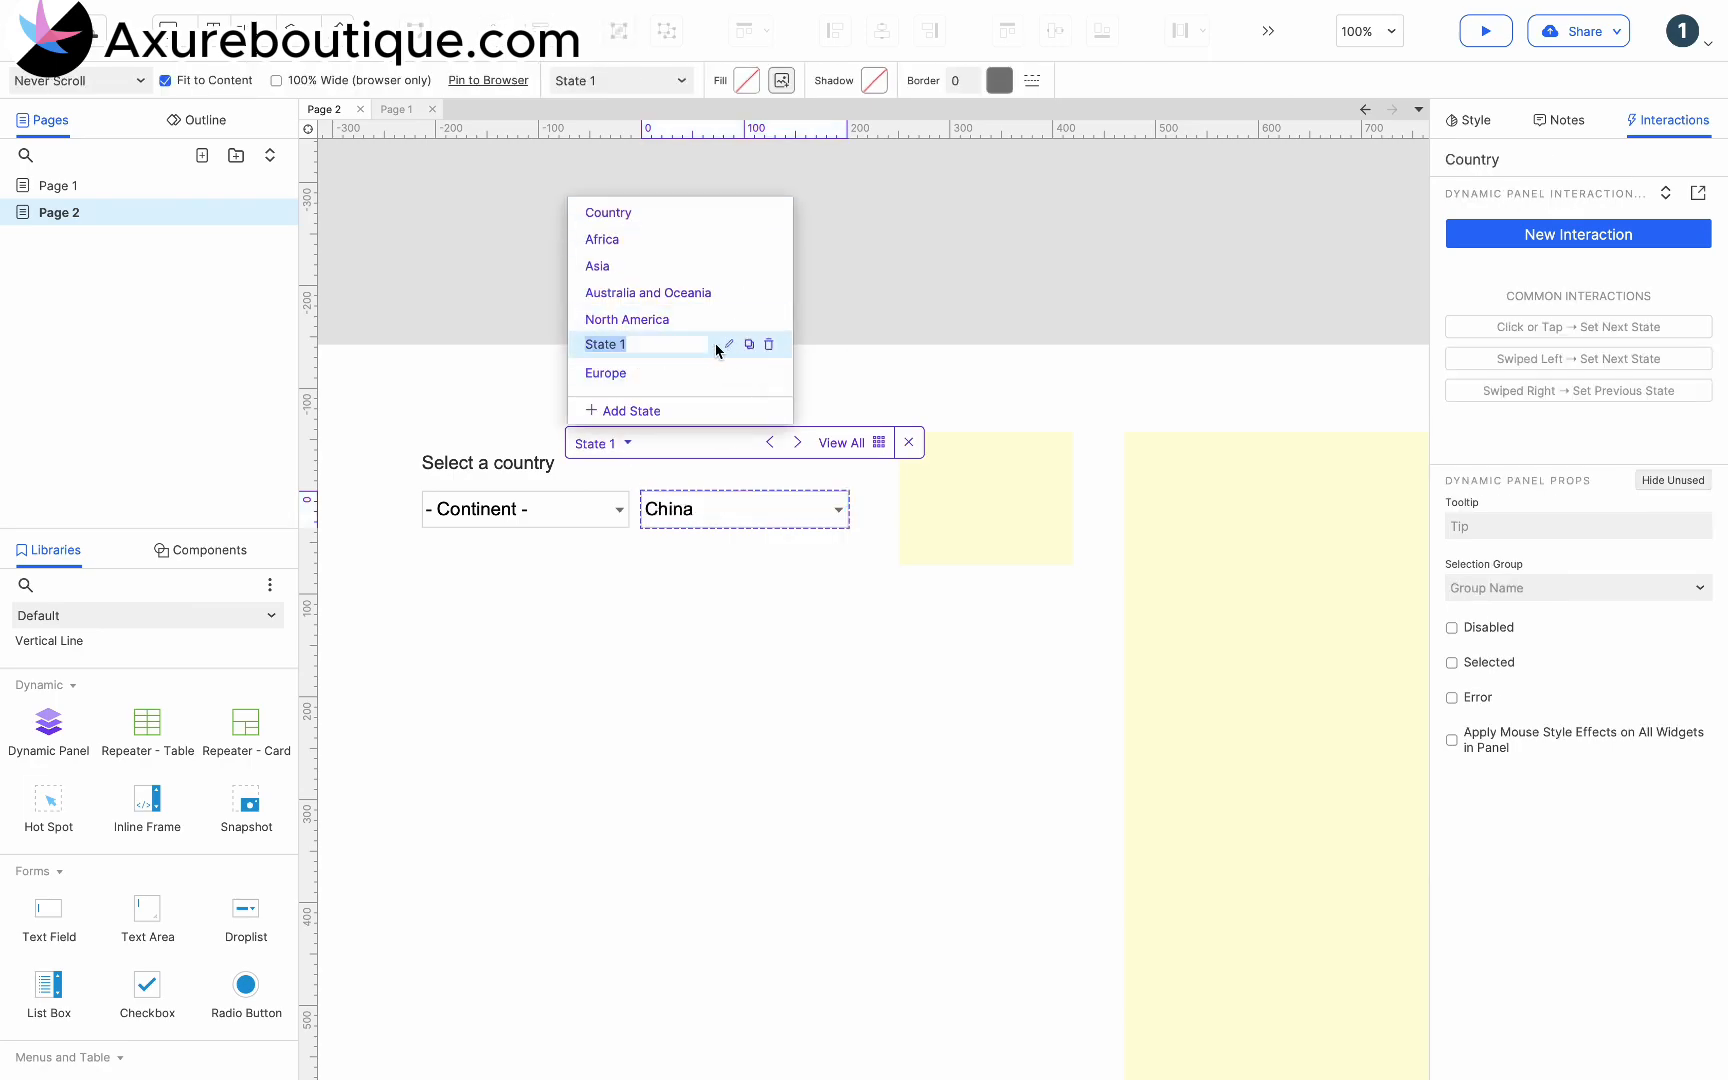
{"action": "key", "text": "ctrl+v"}
{"action": "left_click", "coordinate": [652, 287]}
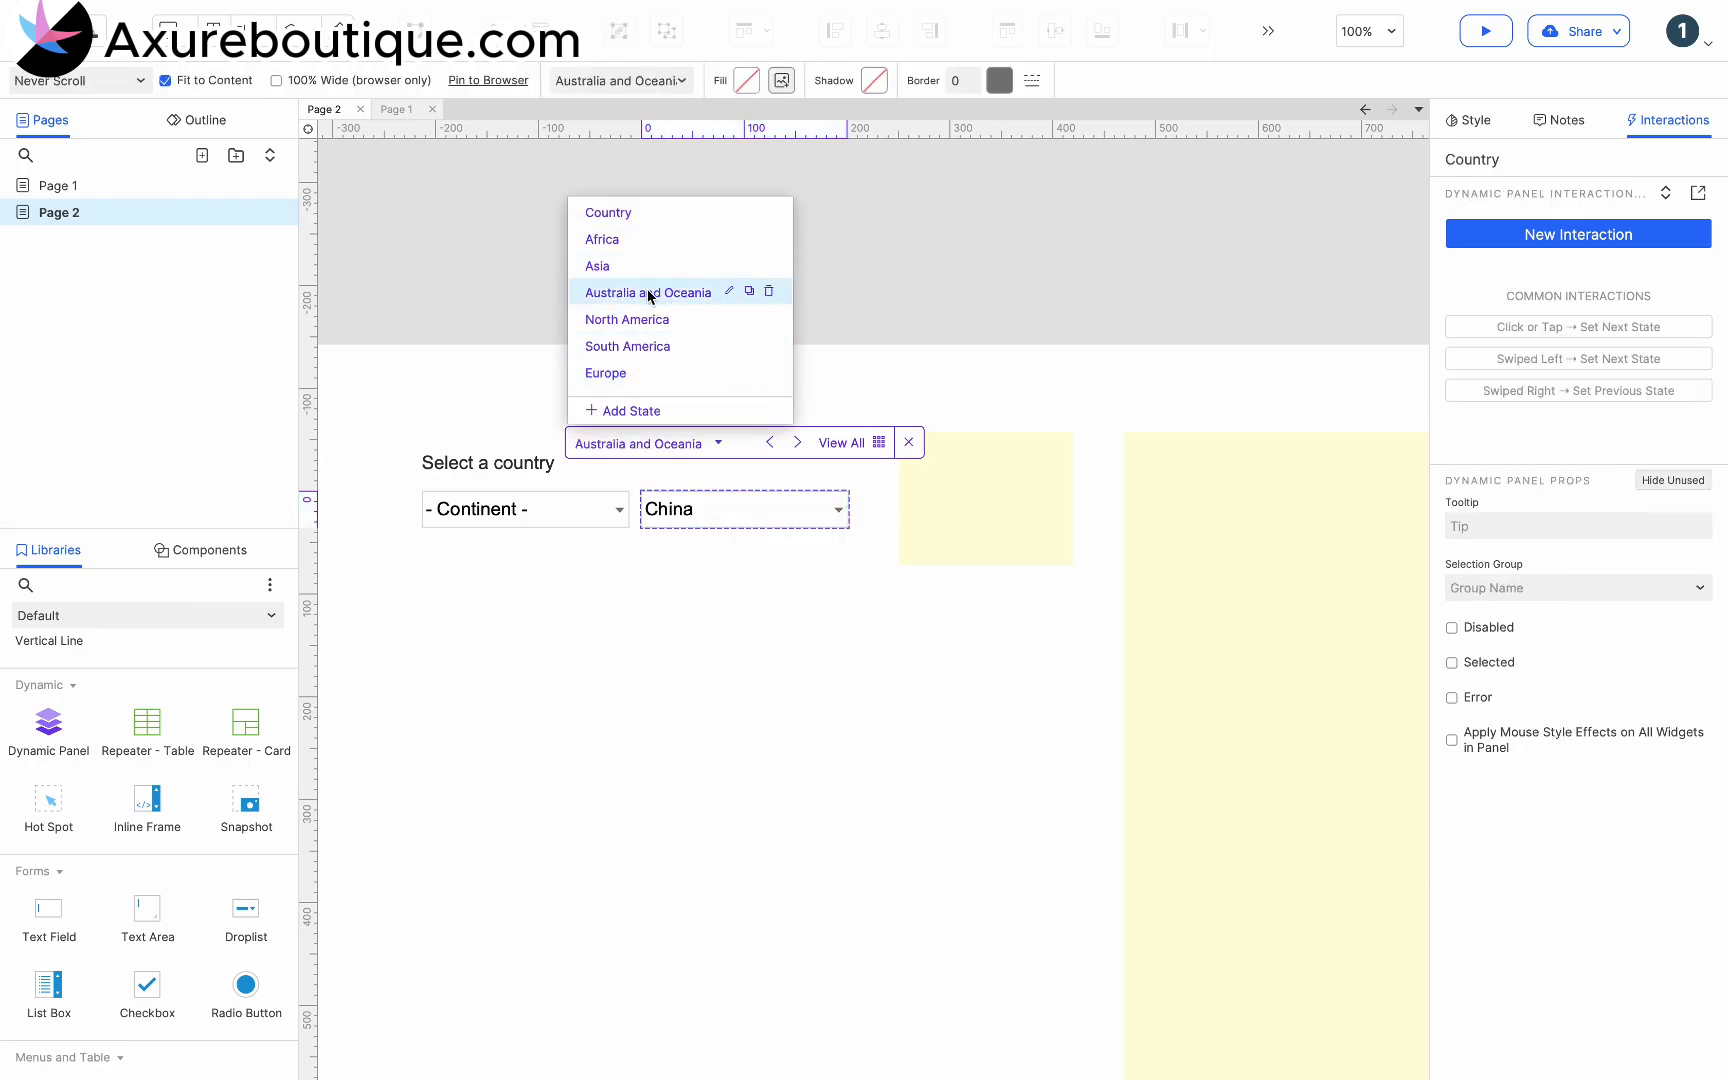
- Replace the droplist options in the Australia and Oceania and Europe states with their own countries from the large yellow text box
{"action": "left_click", "coordinate": [1202, 787]}
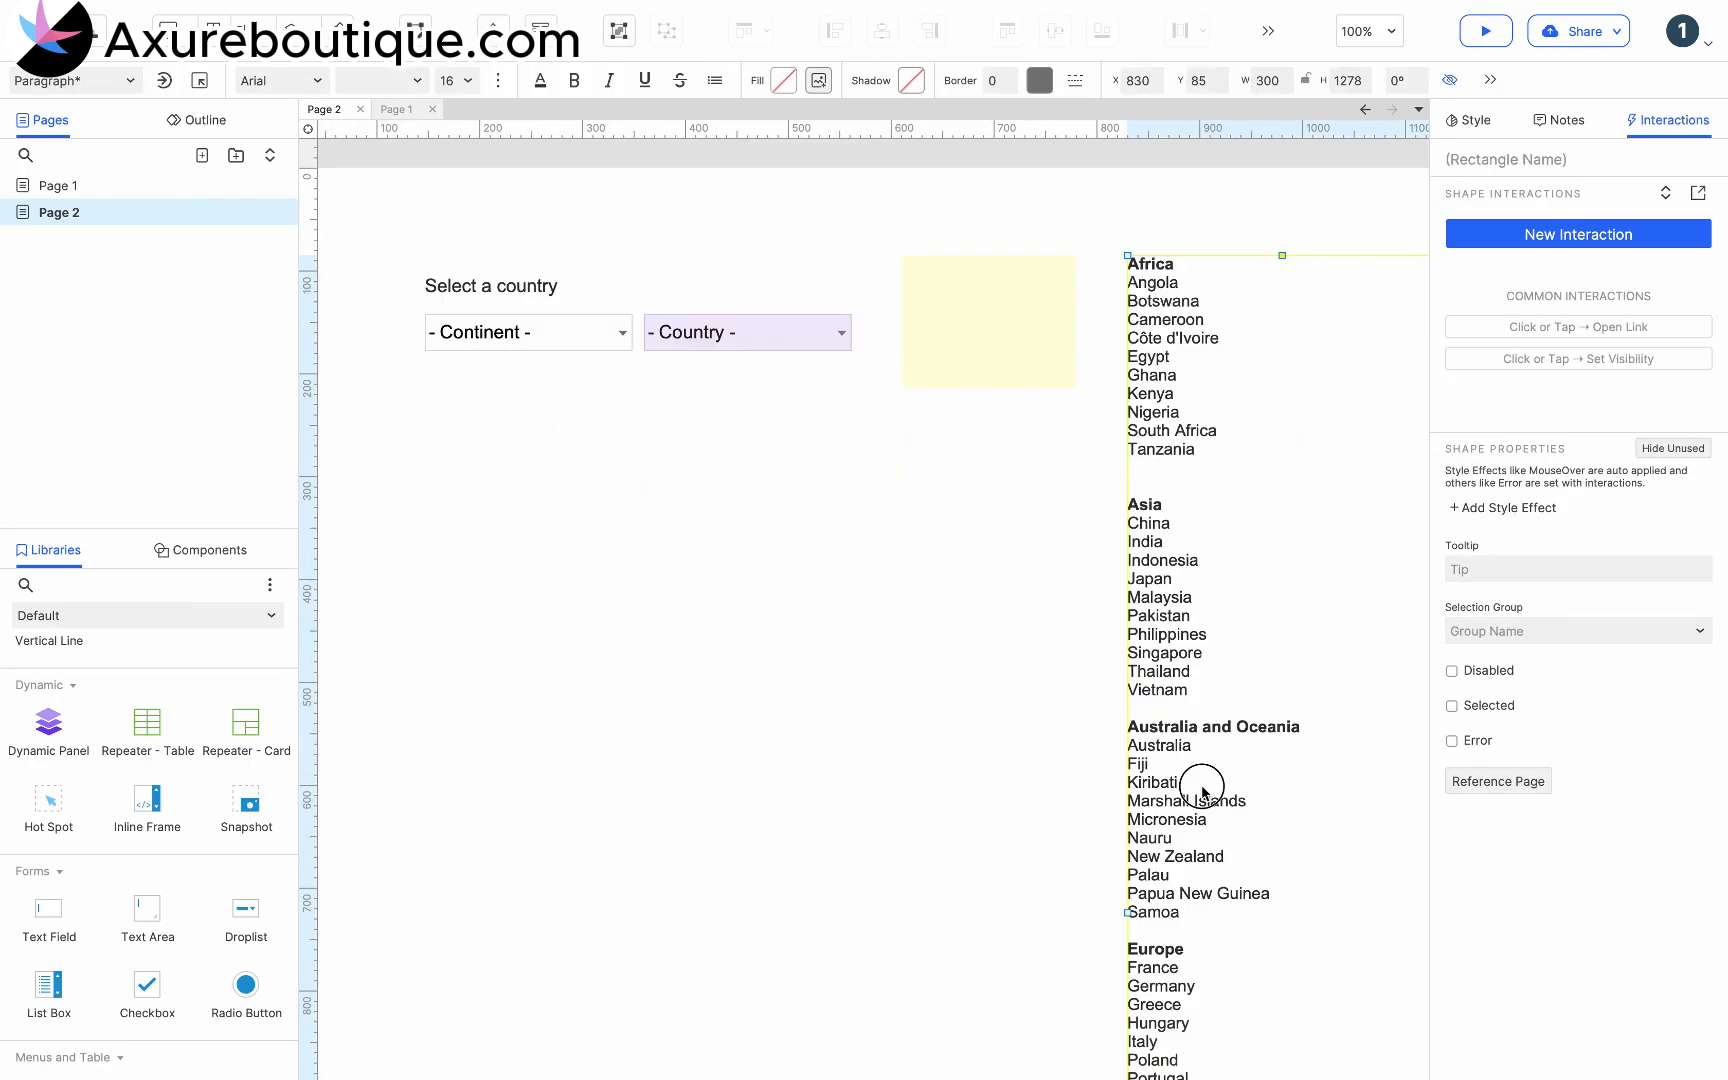
{"action": "left_click_drag", "start_coordinate": [1128, 745], "coordinate": [1180, 912]}
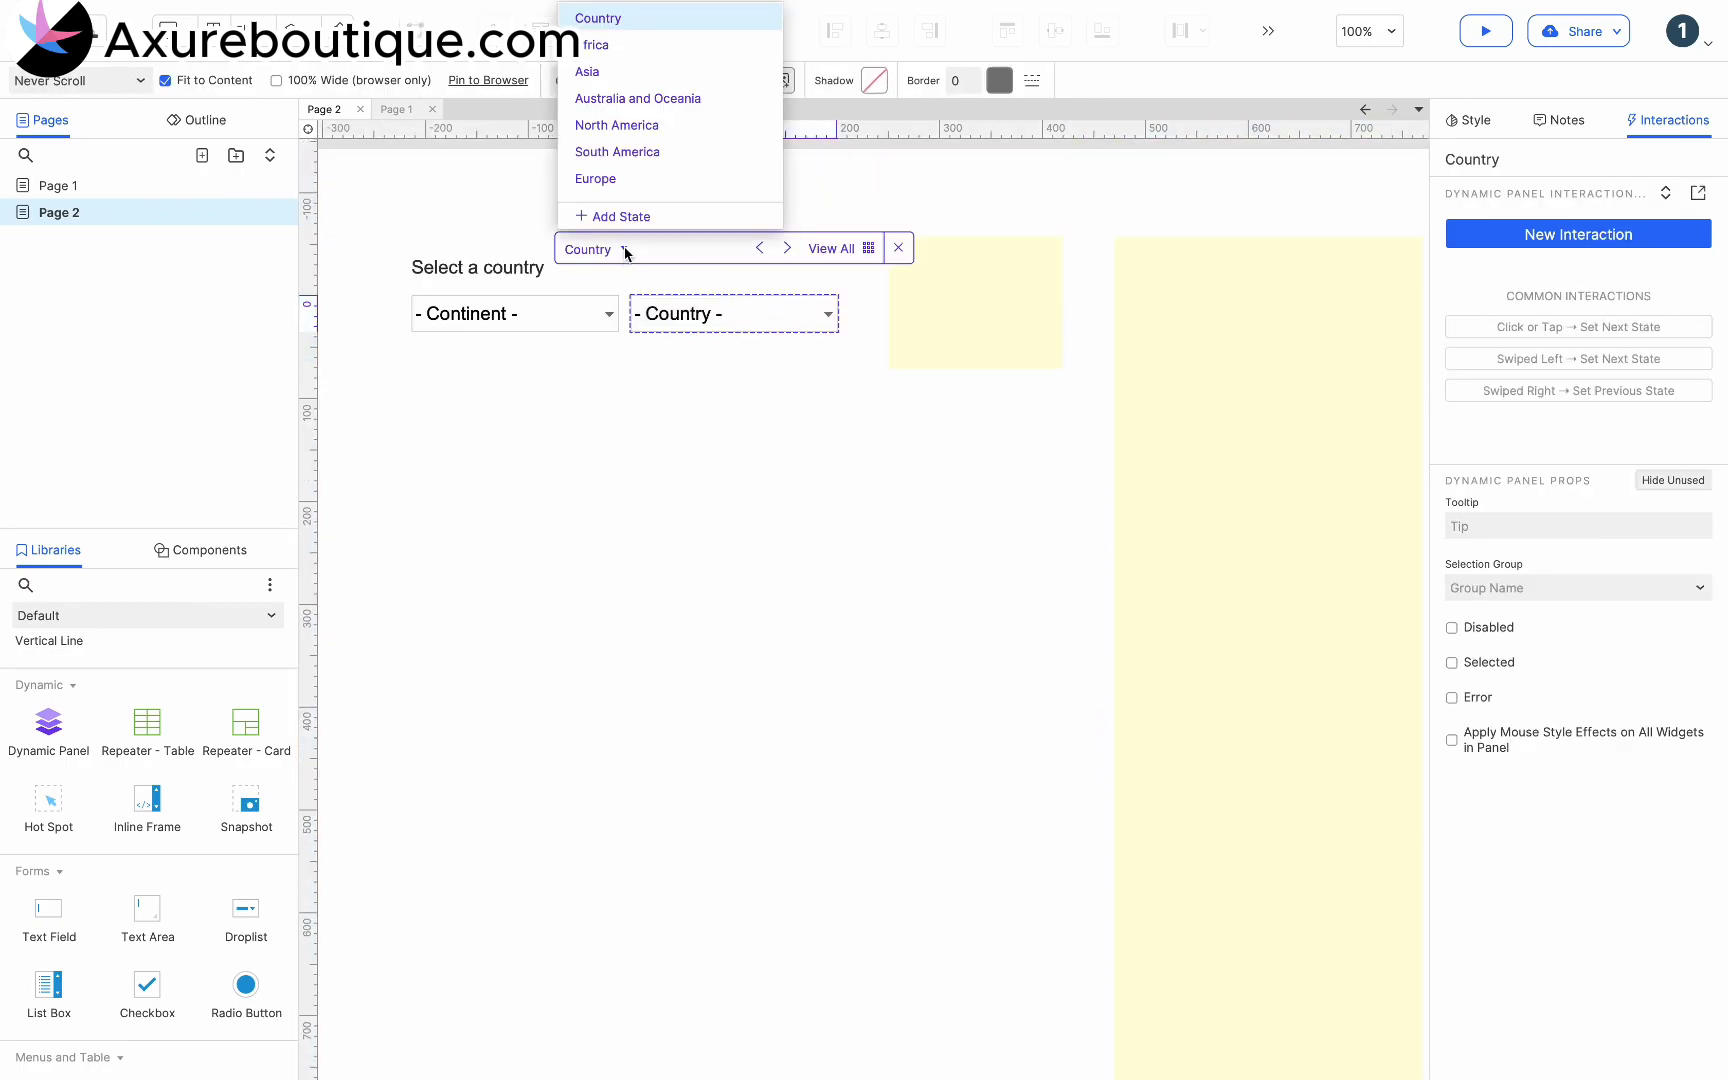
{"action": "left_click", "coordinate": [744, 178]}
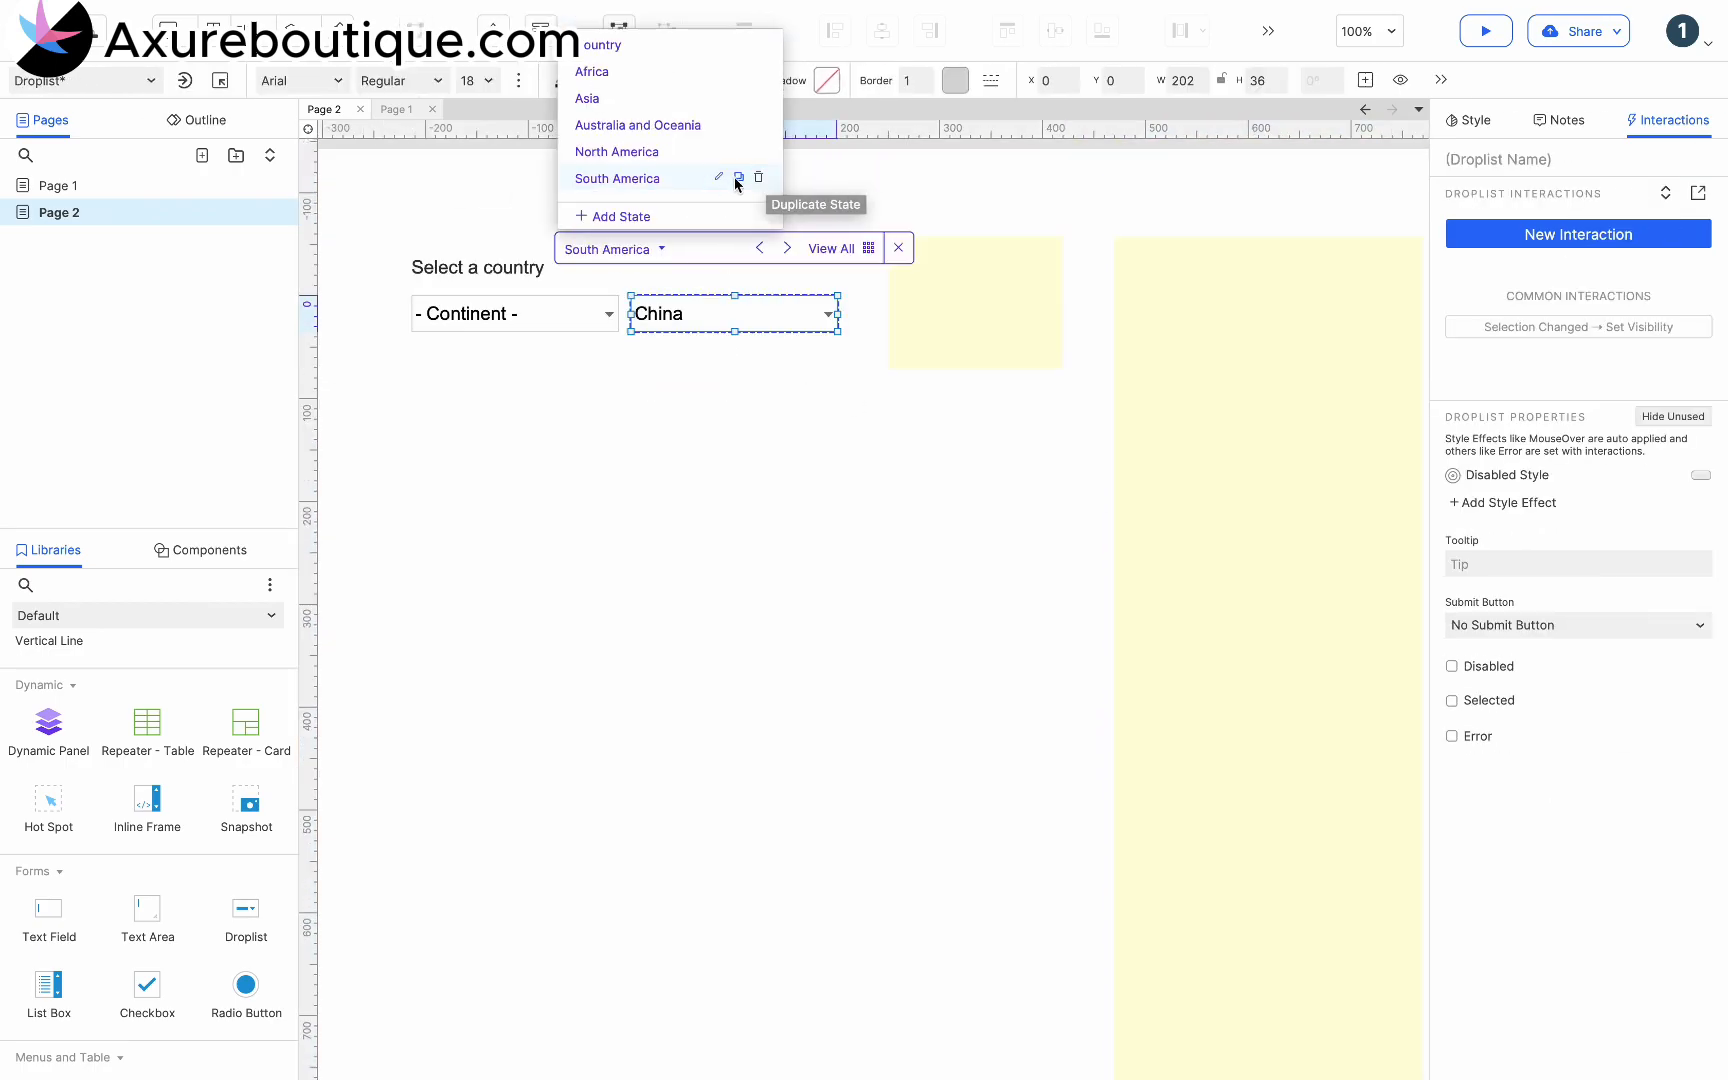
{"action": "left_click", "coordinate": [632, 214]}
{"action": "double_click", "coordinate": [644, 176]}
{"action": "type", "text": "Europe"}
{"action": "key", "text": "Return"}
{"action": "left_click", "coordinate": [623, 183]}
{"action": "double_click", "coordinate": [676, 311]}
{"action": "key", "text": "super+v"}
{"action": "left_click", "coordinate": [972, 725]}
- In the South America state, replace the droplist's options with the countries Argentina through Venezuela
{"action": "left_click", "coordinate": [1227, 695]}
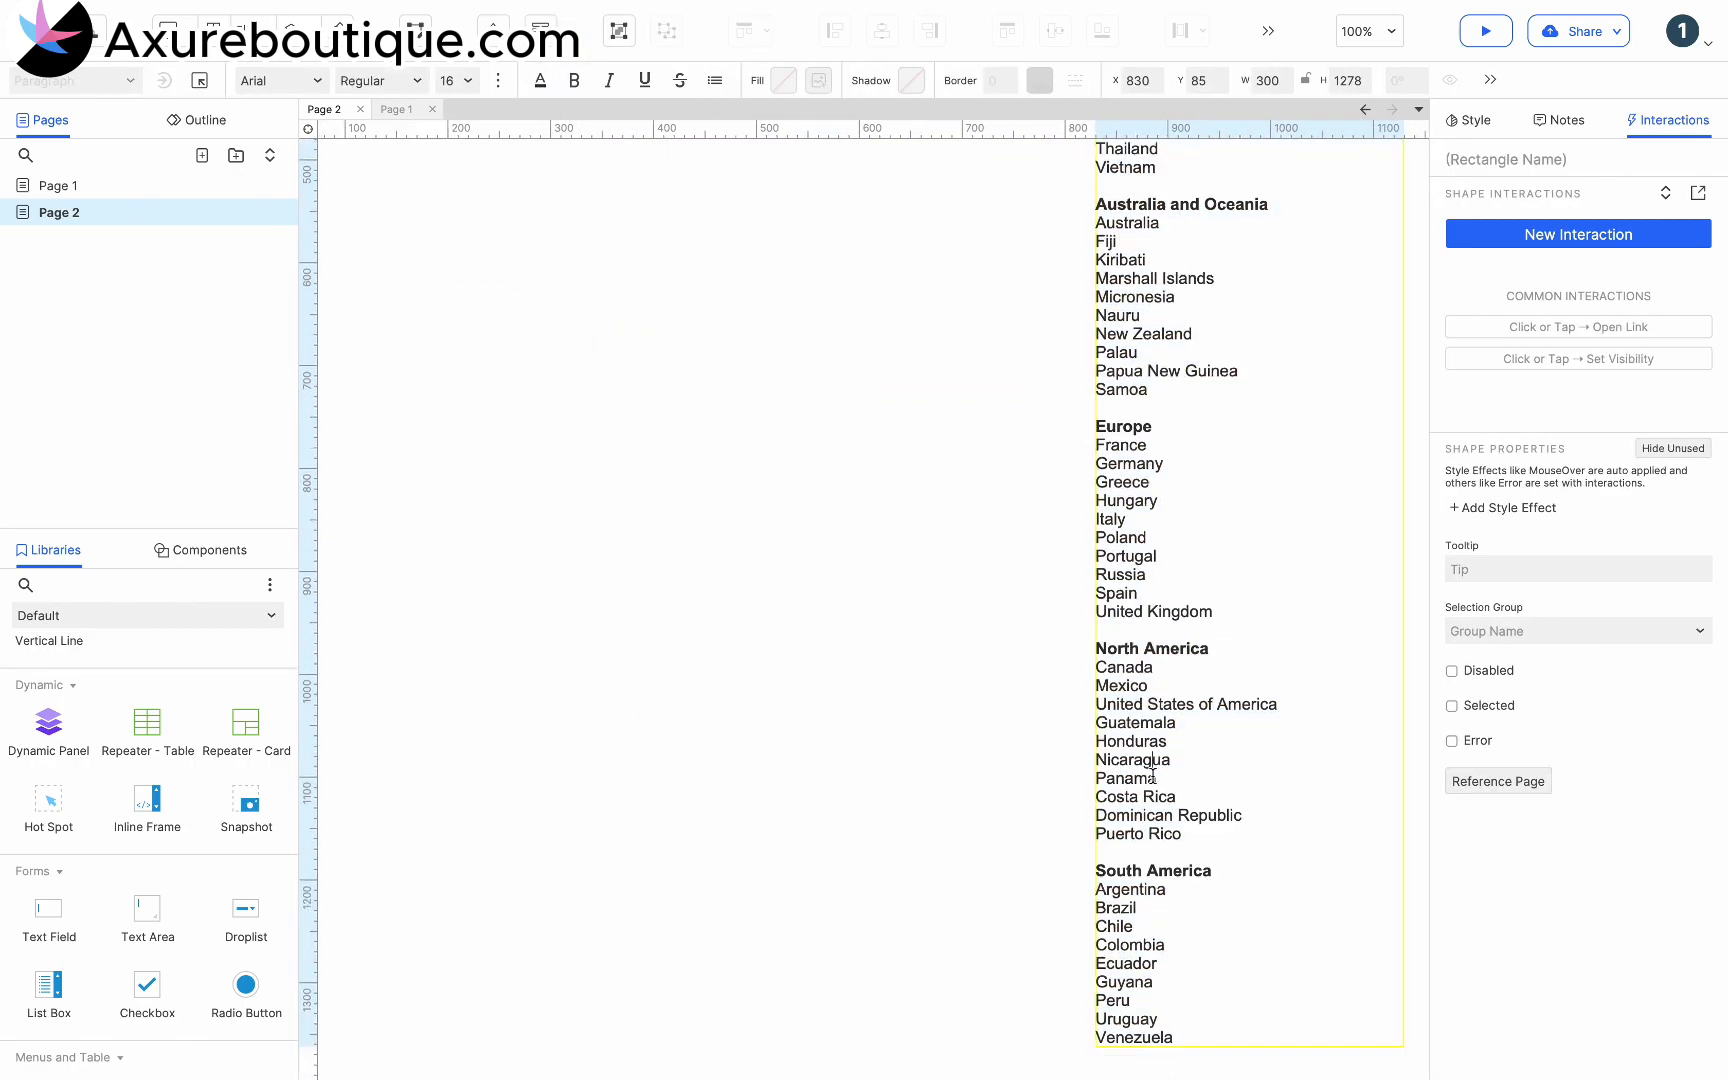
{"action": "scroll", "coordinate": [900, 675], "scroll_direction": "up", "scroll_amount": 6}
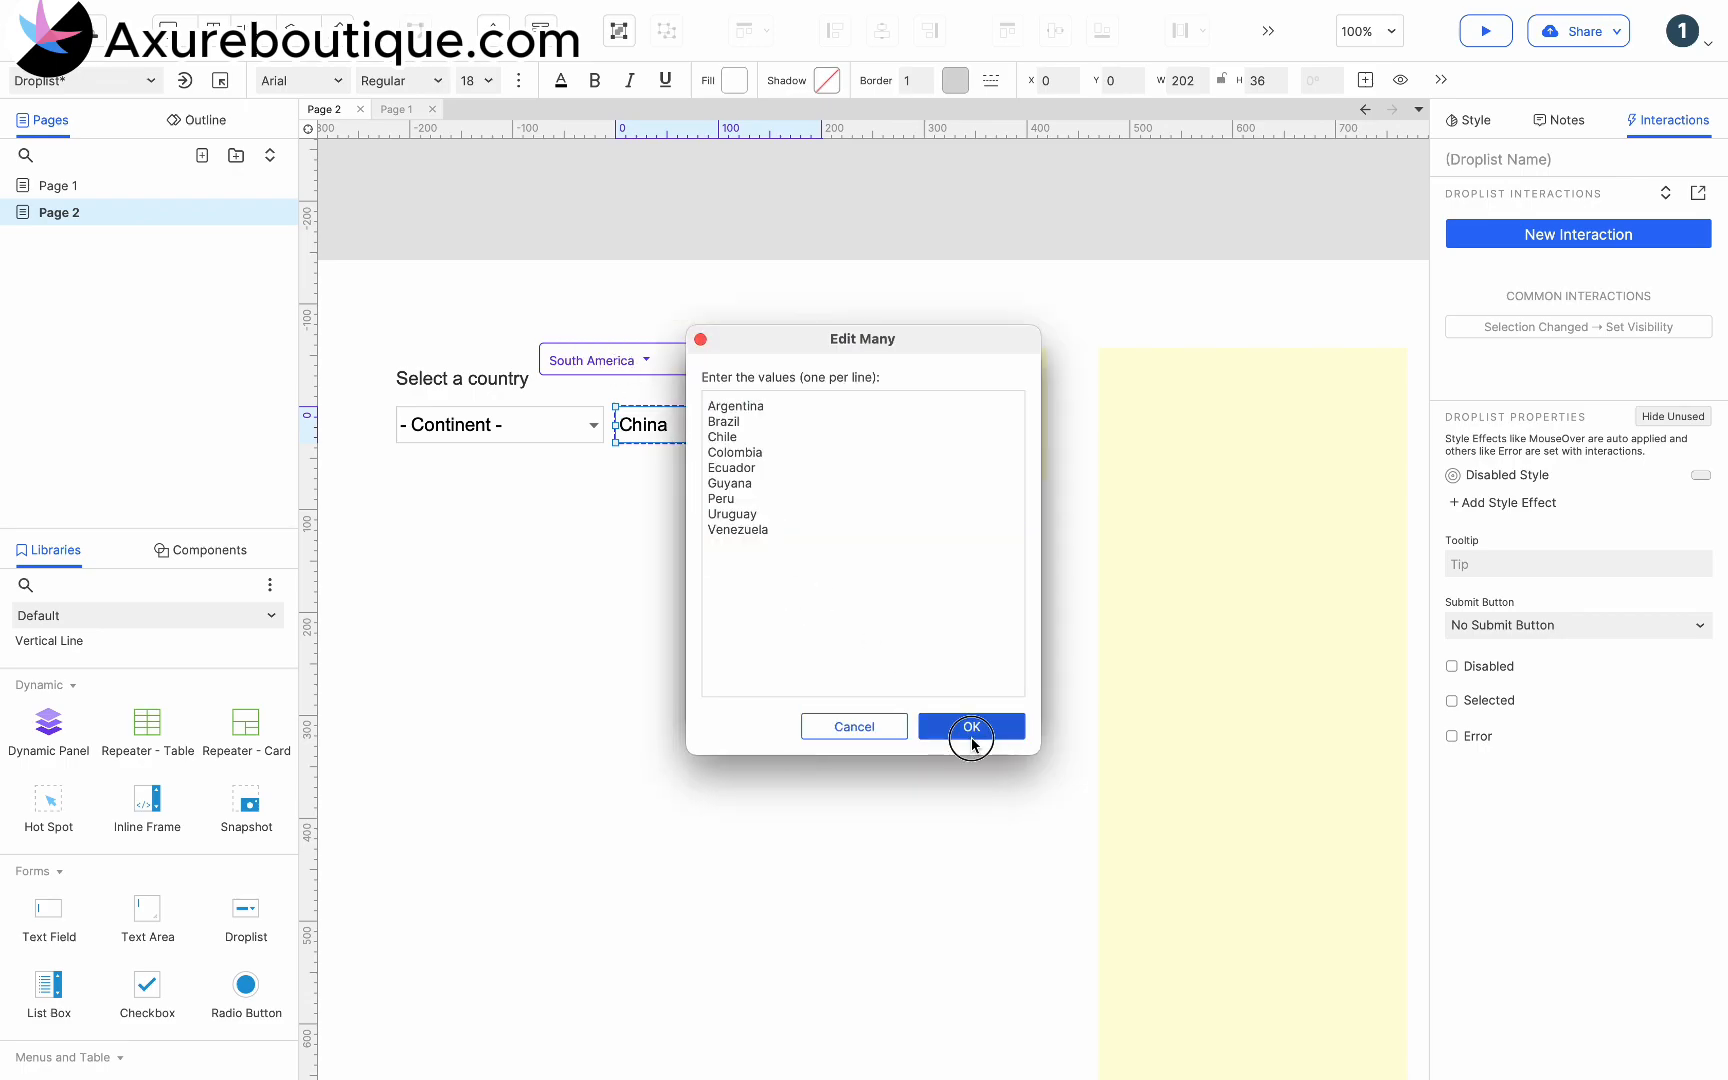
{"action": "left_click", "coordinate": [968, 727]}
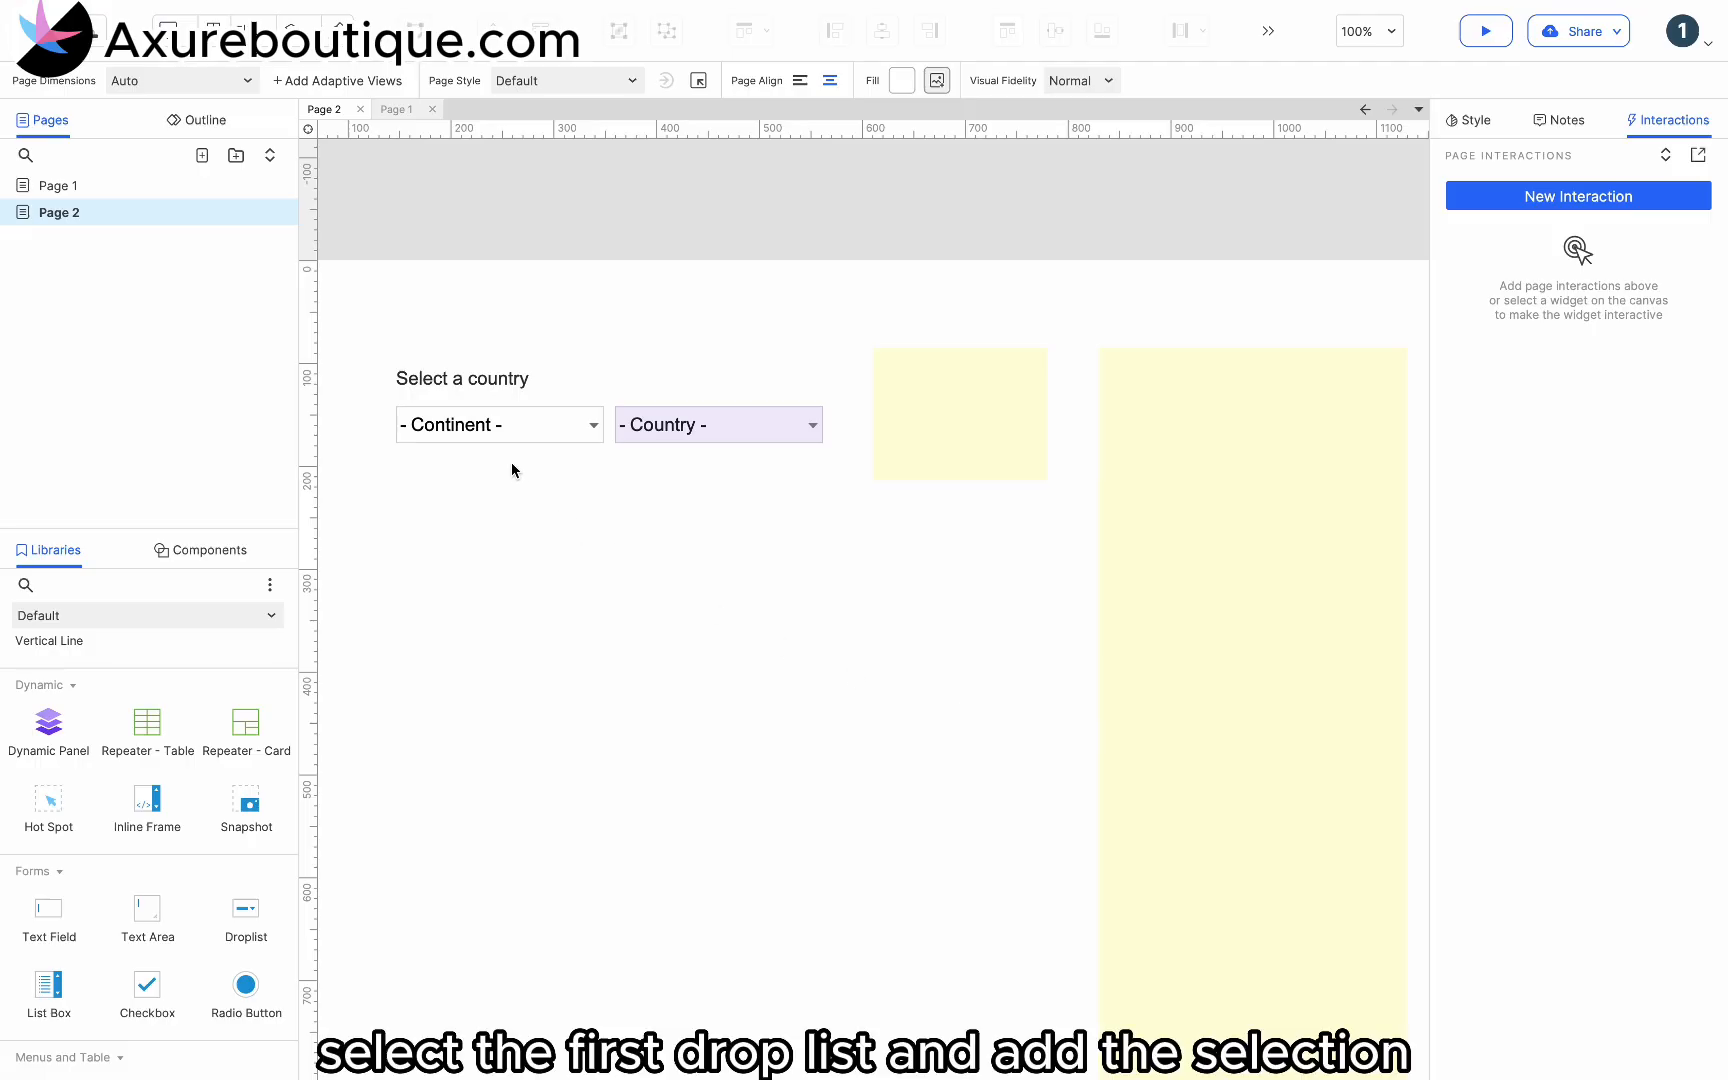
- Add a Selection Changed case to the Continent droplist with the condition that the selected option of This equals "- Continent -"
{"action": "left_click", "coordinate": [510, 424]}
{"action": "left_click", "coordinate": [1476, 240]}
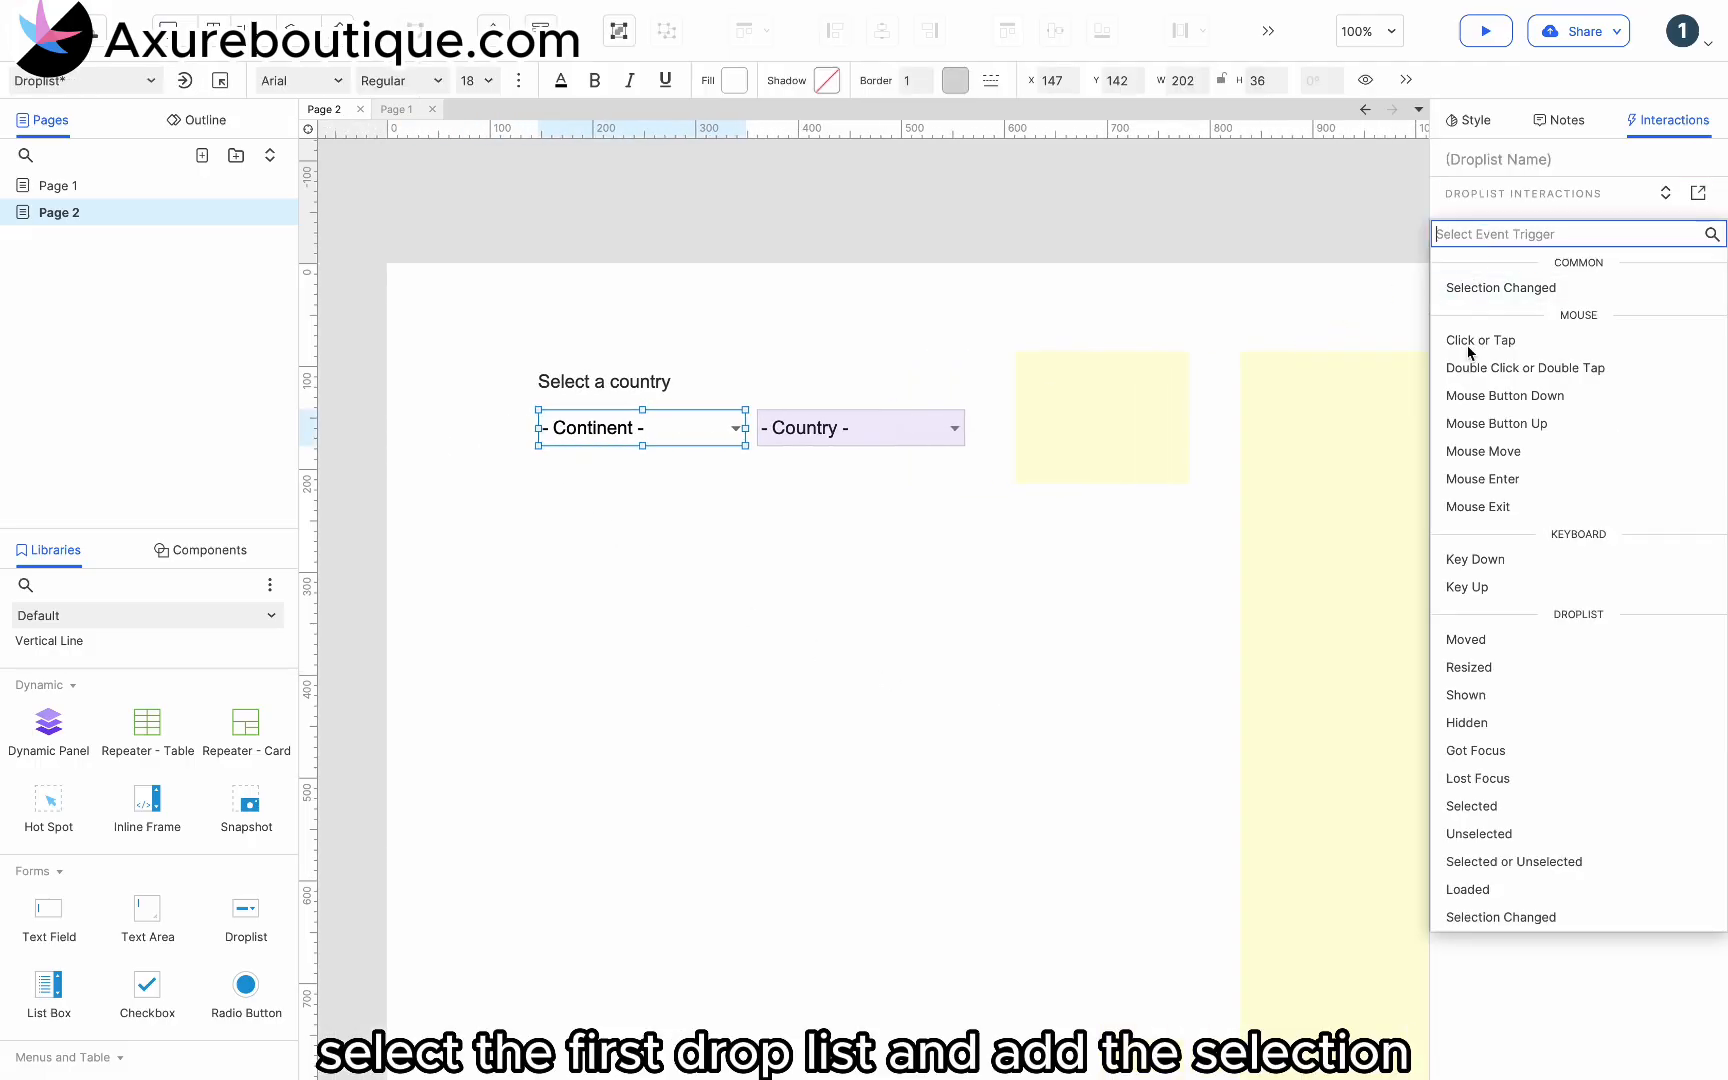
{"action": "left_click", "coordinate": [1528, 917]}
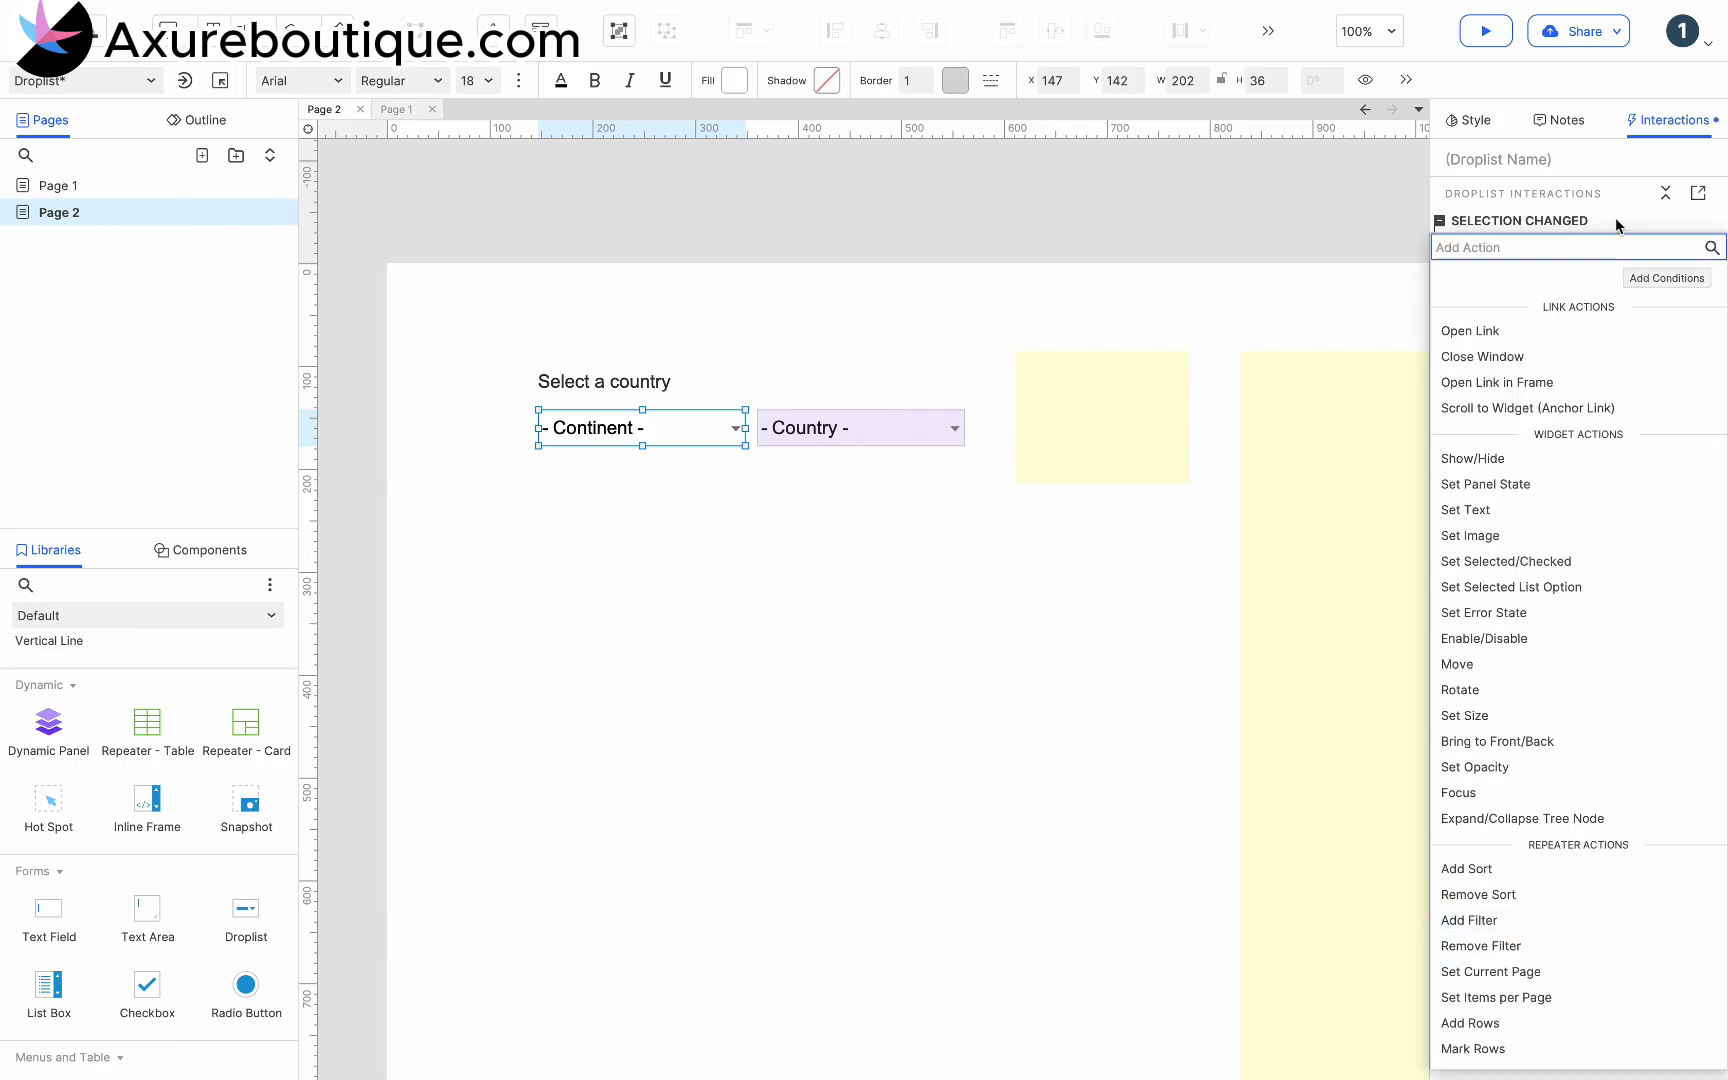
{"action": "left_click", "coordinate": [1682, 222]}
{"action": "left_click", "coordinate": [1668, 246]}
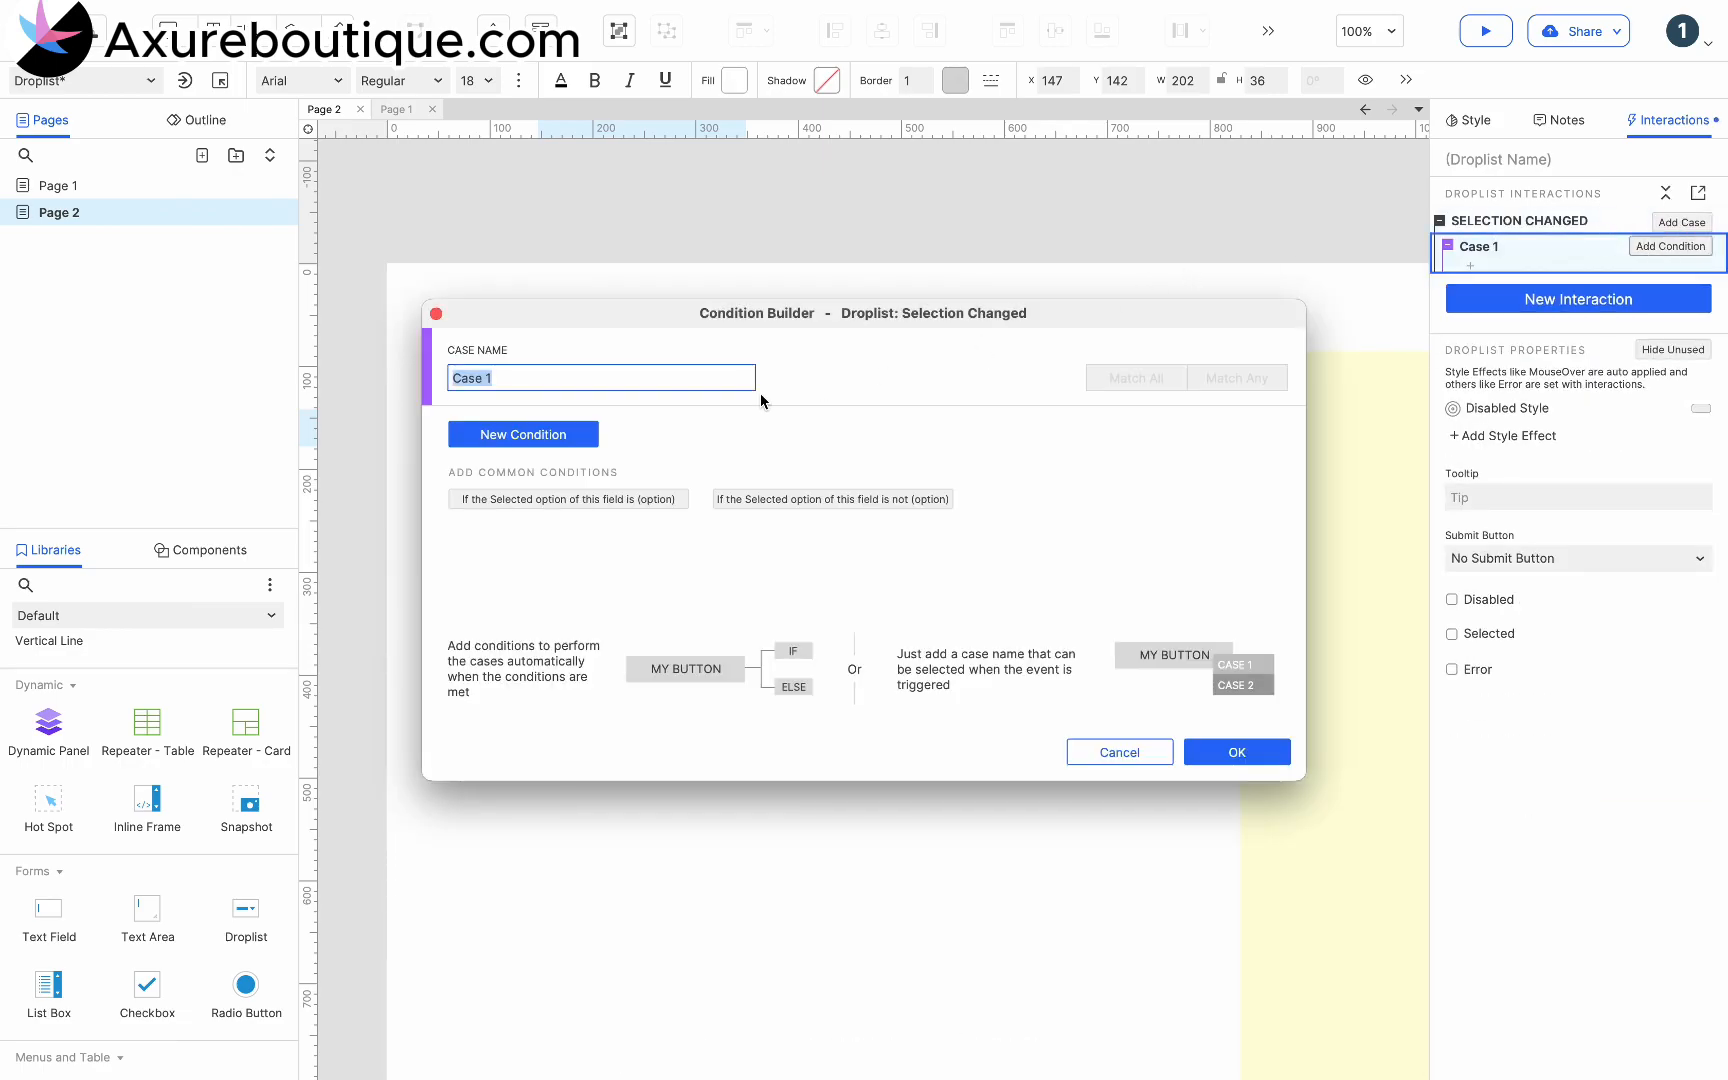
{"action": "left_click", "coordinate": [555, 436]}
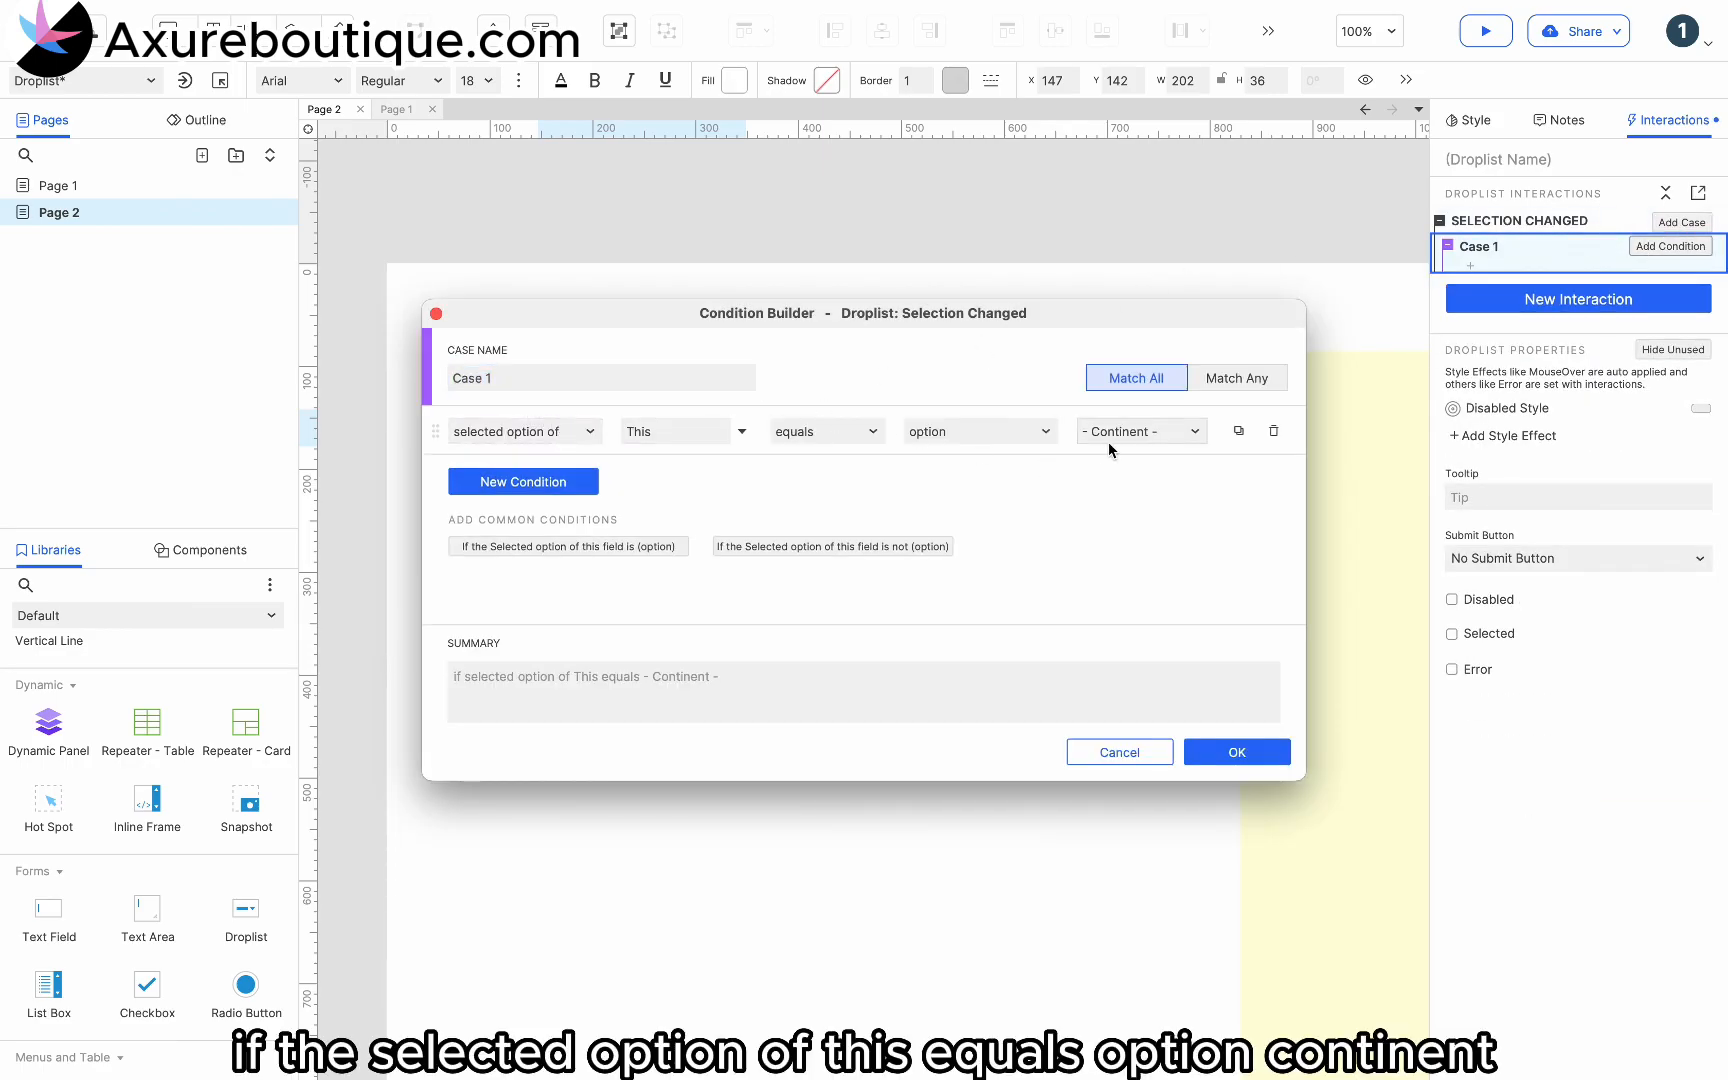
{"action": "left_click", "coordinate": [1228, 753]}
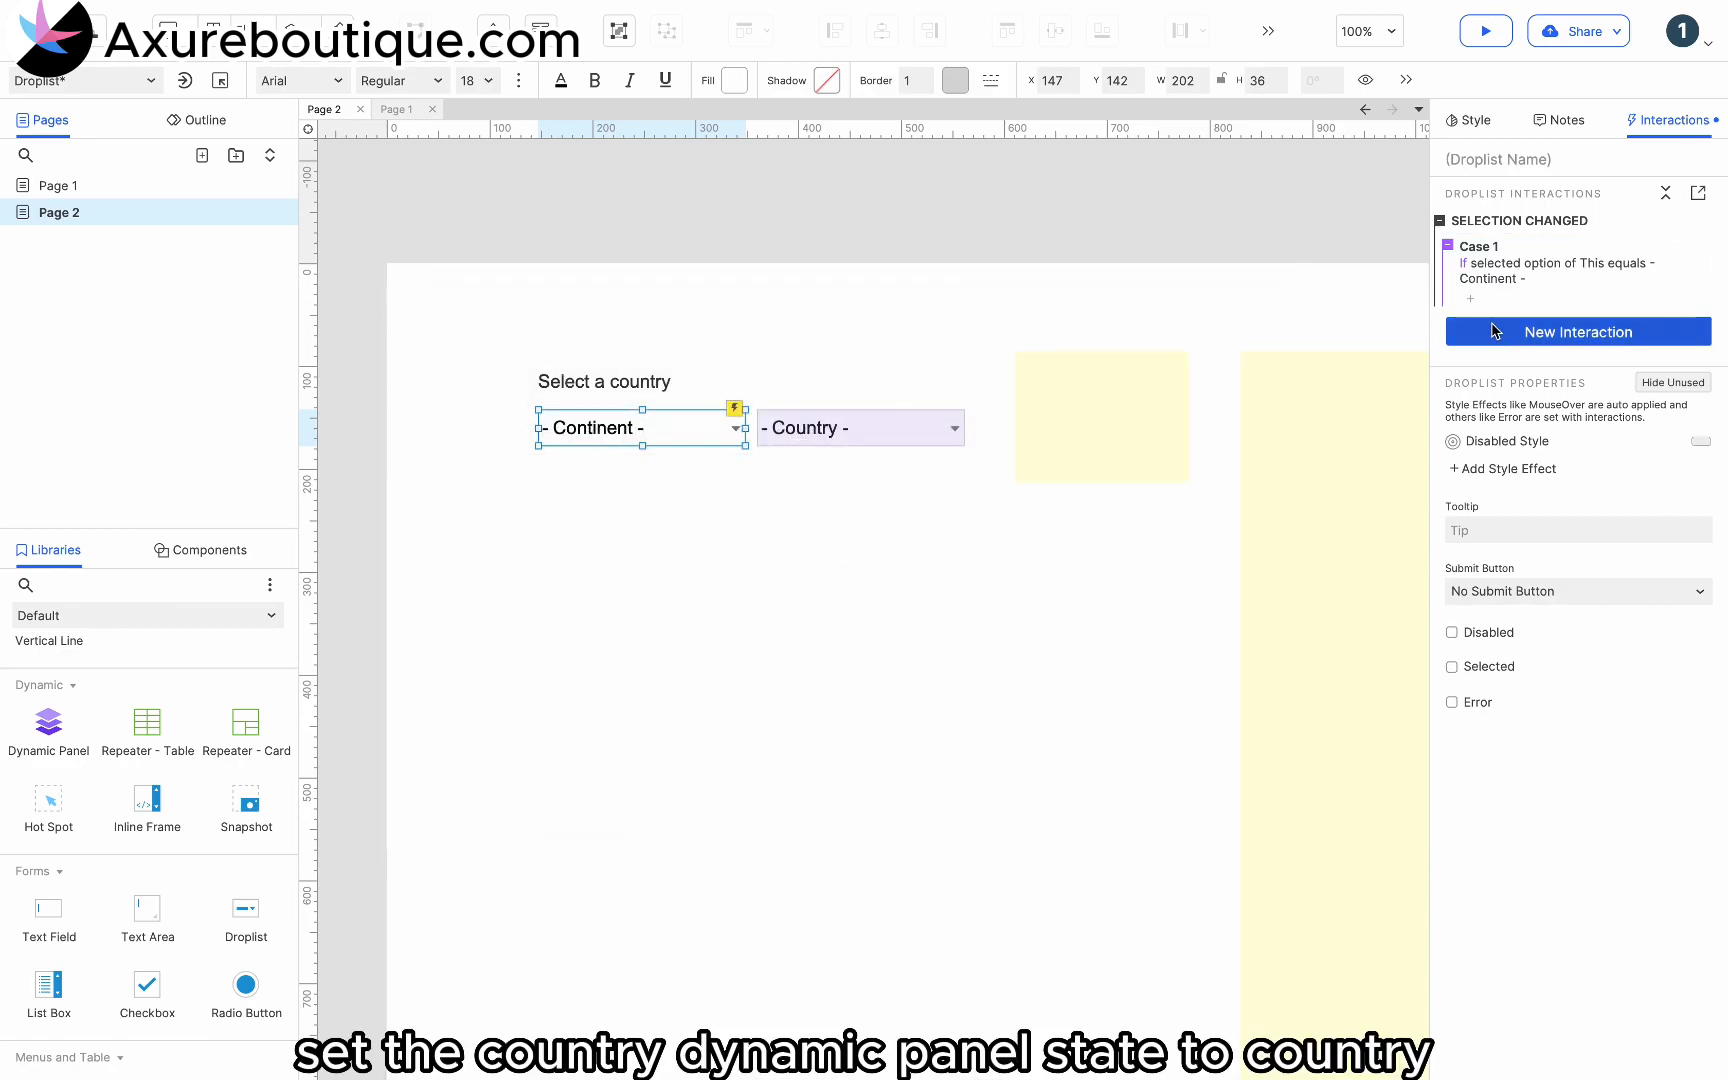
- Add a Set Panel State action to the case that sets the Country panel to its Country state
{"action": "left_click", "coordinate": [1474, 302]}
{"action": "left_click", "coordinate": [1512, 509]}
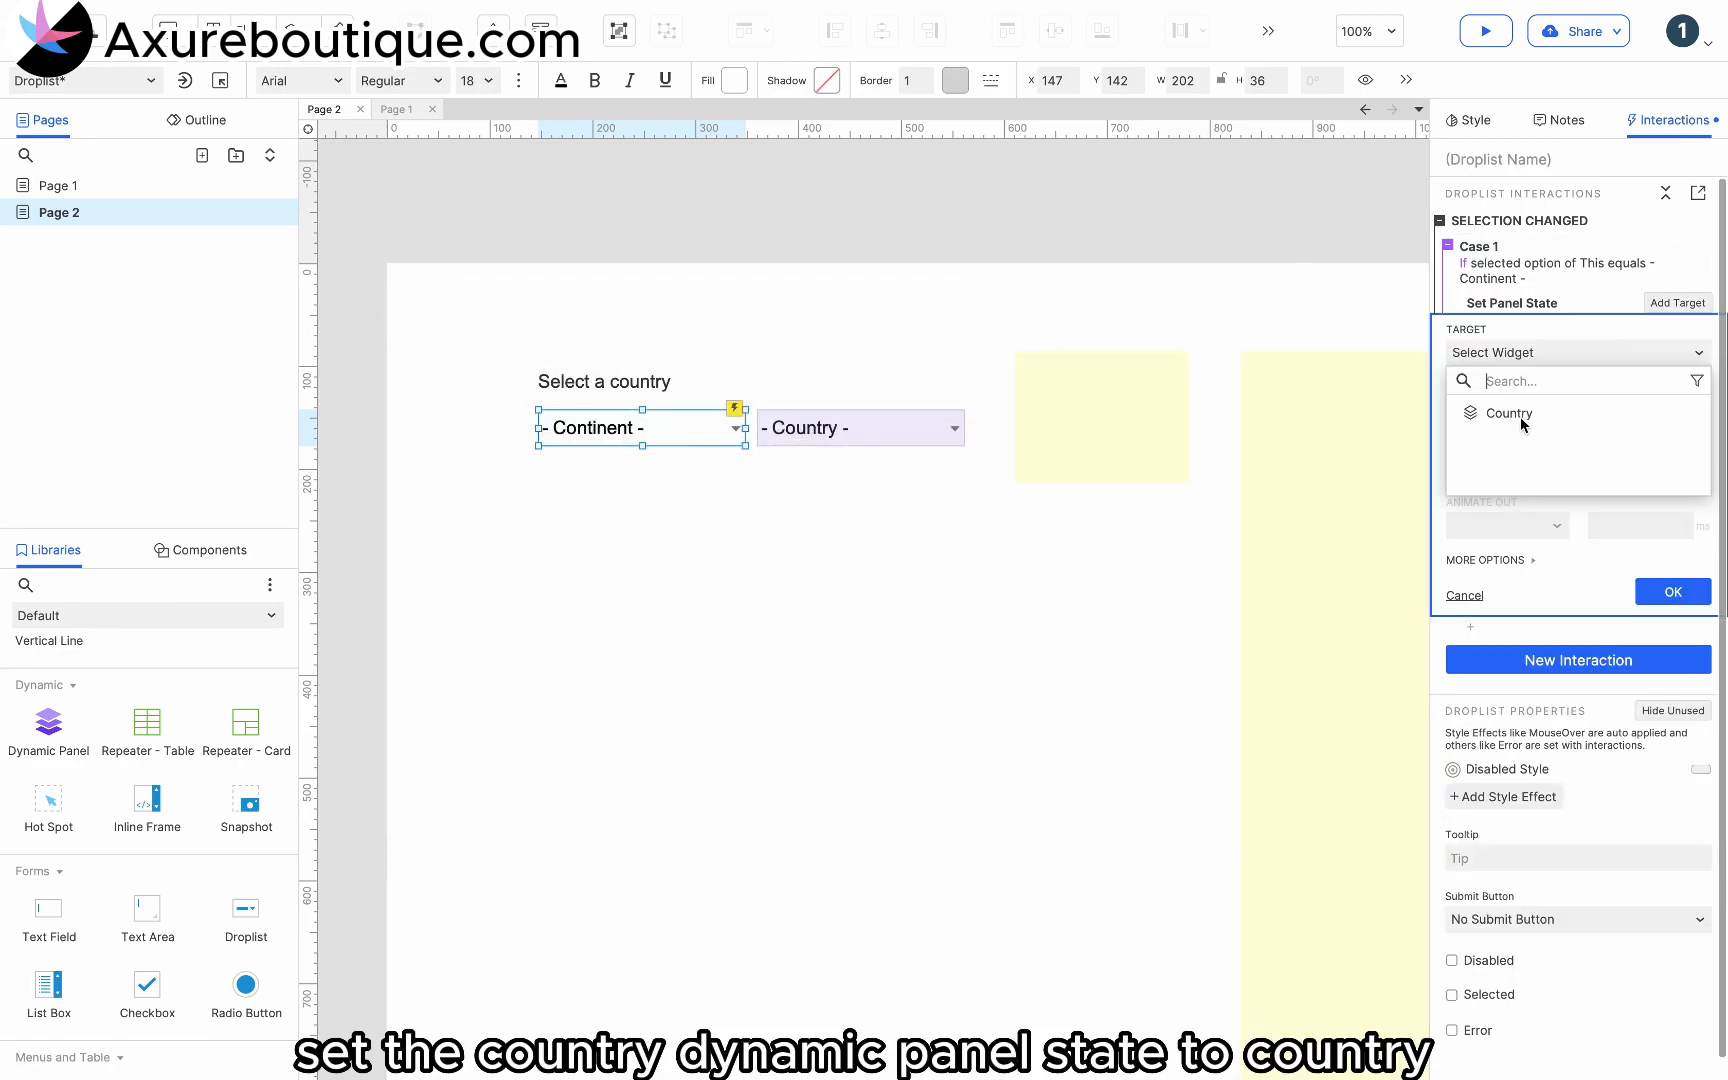
{"action": "left_click", "coordinate": [1521, 420]}
{"action": "left_click", "coordinate": [1510, 463]}
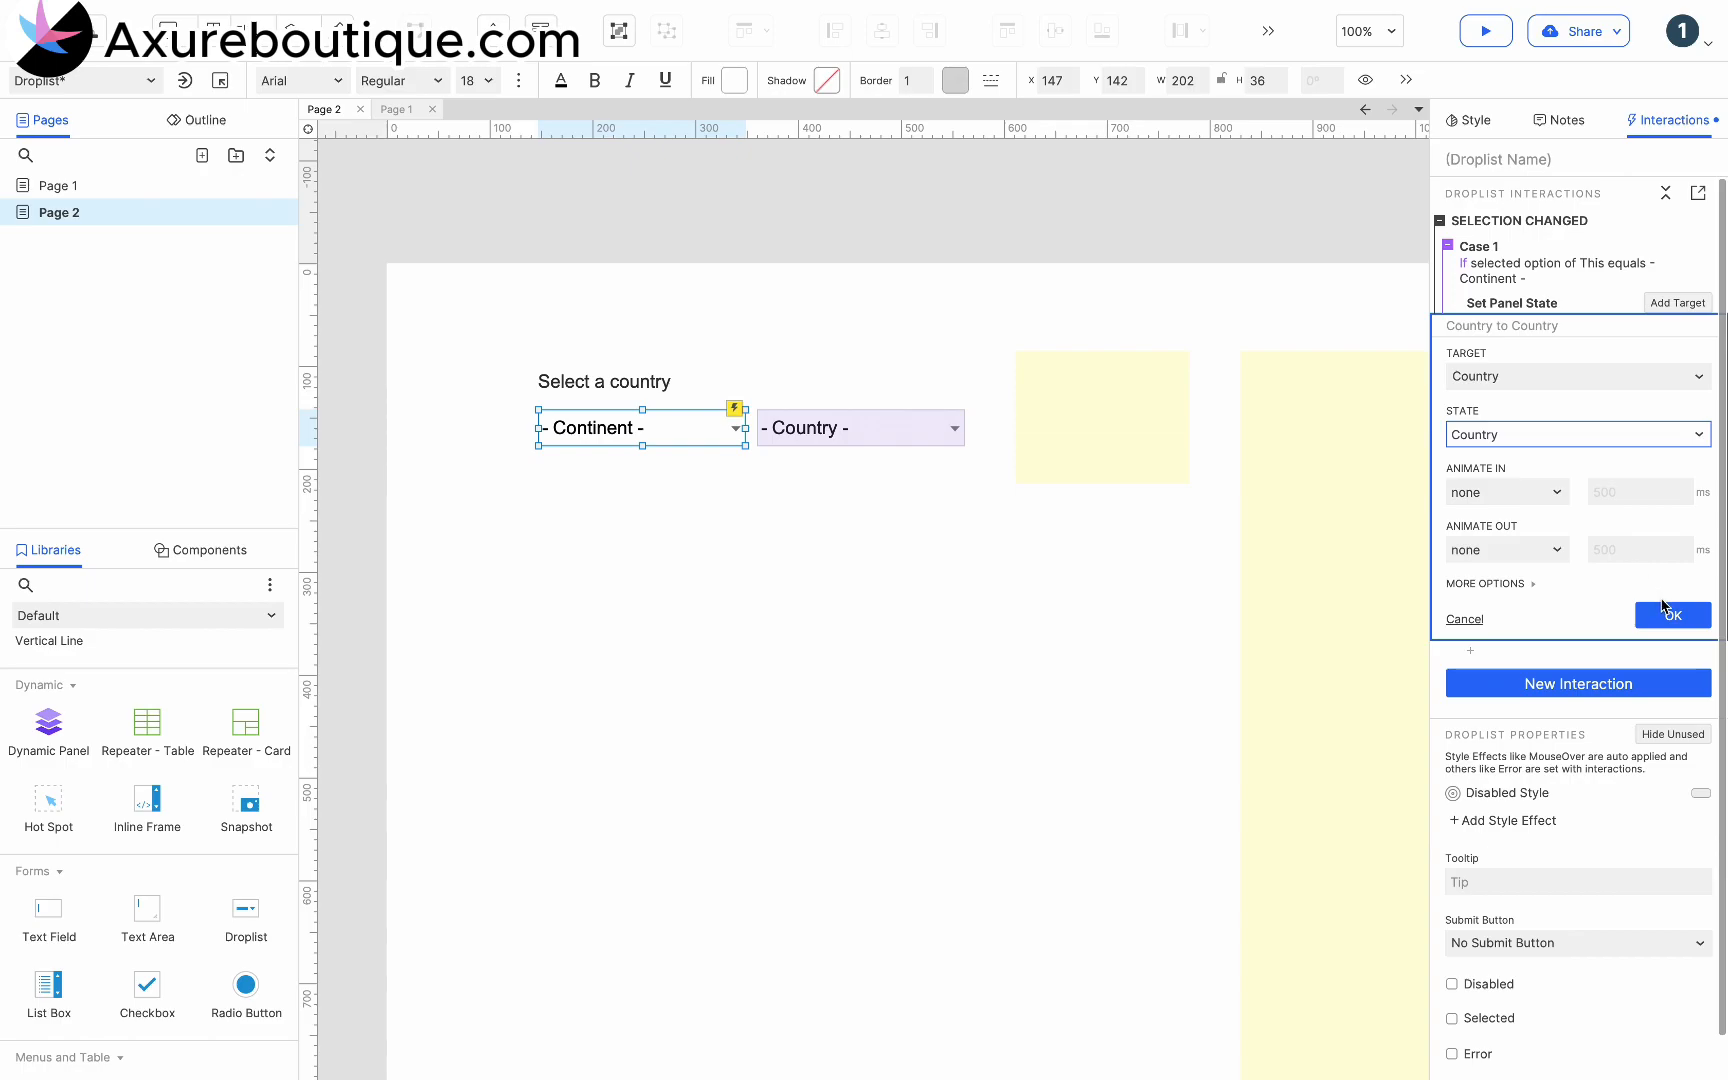
{"action": "left_click", "coordinate": [1663, 608]}
- Duplicate the "- Continent -" case and change the copy's condition option to Africa
{"action": "left_click", "coordinate": [1517, 254]}
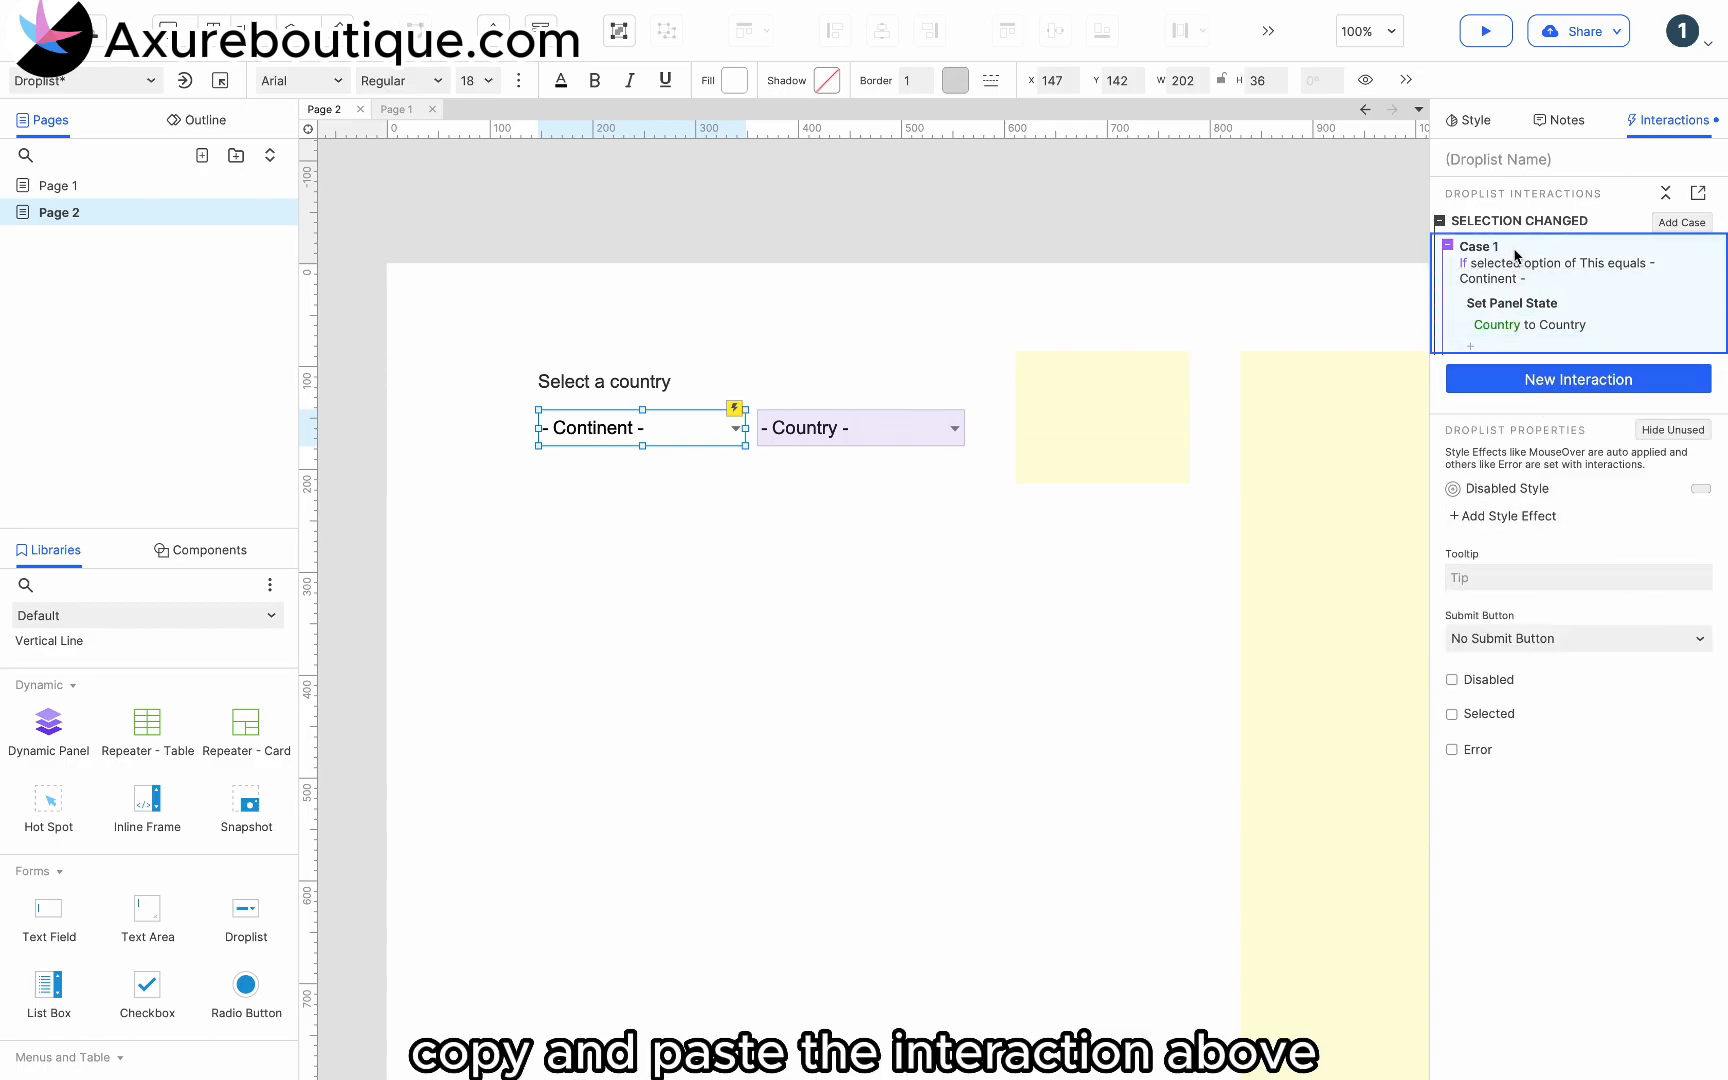
{"action": "key", "text": "ctrl+v"}
{"action": "left_click", "coordinate": [1510, 393]}
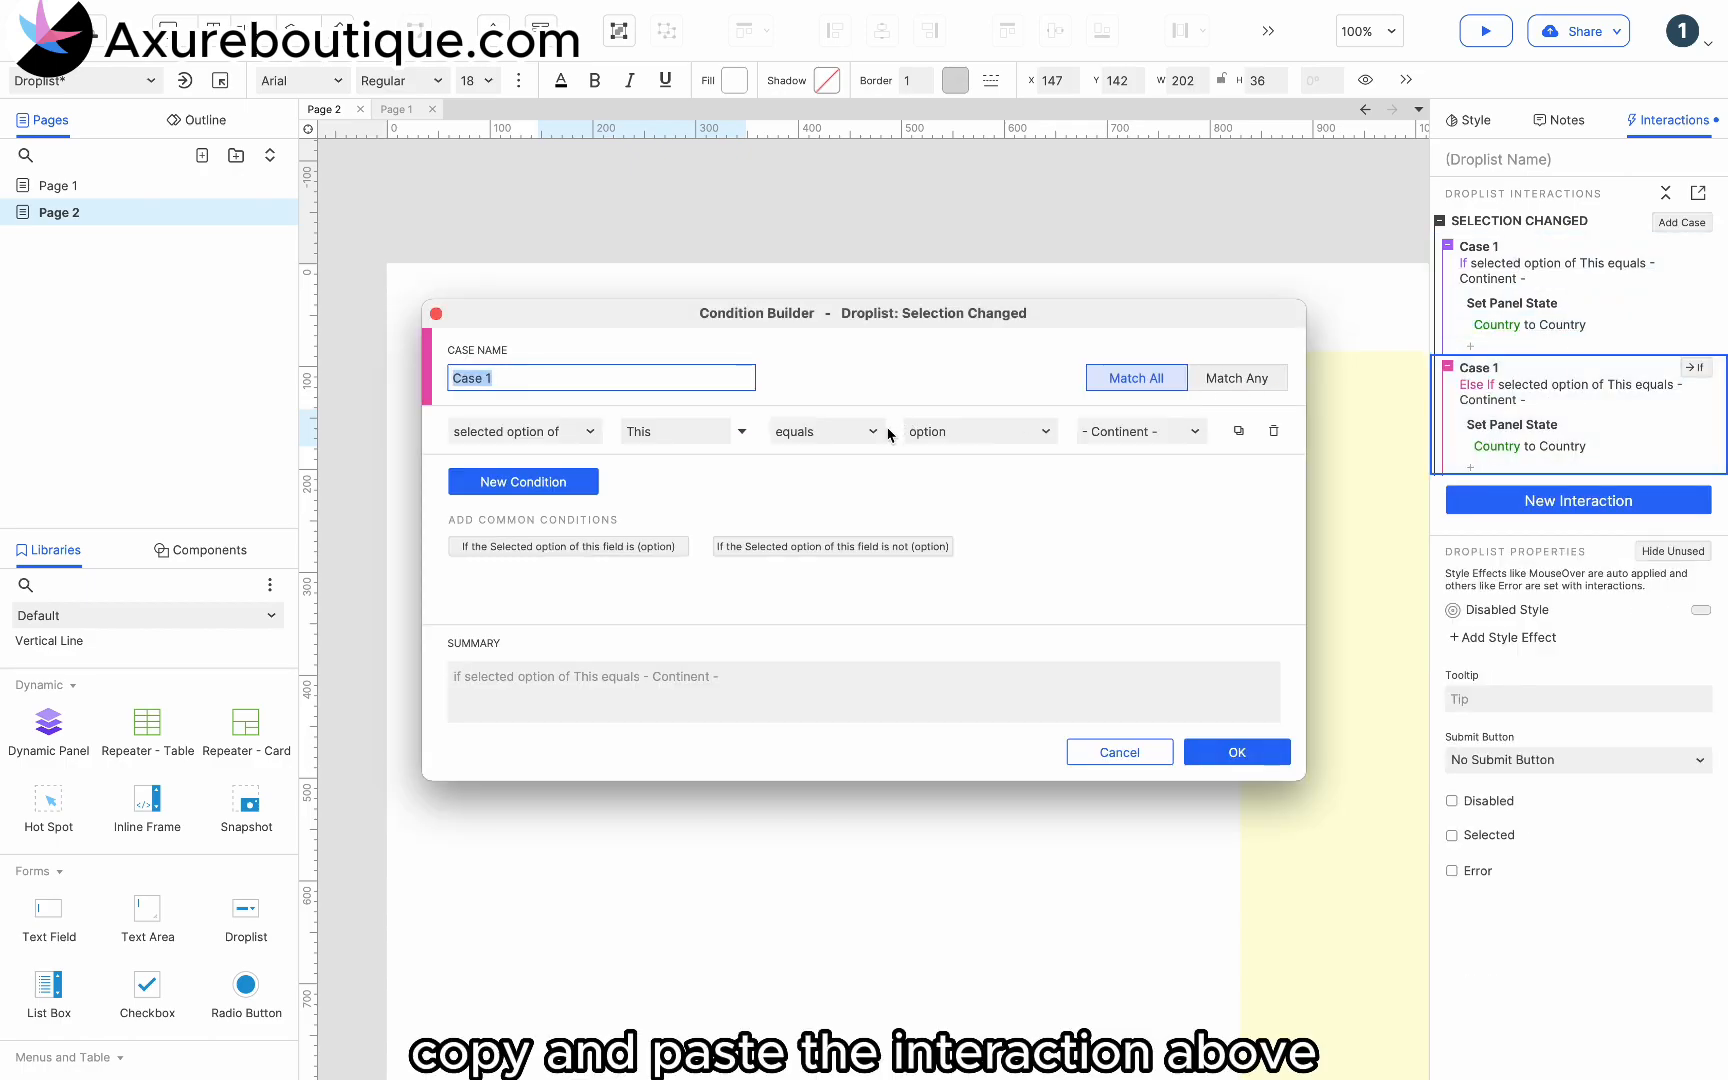
{"action": "left_click", "coordinate": [1115, 428]}
{"action": "left_click", "coordinate": [1112, 479]}
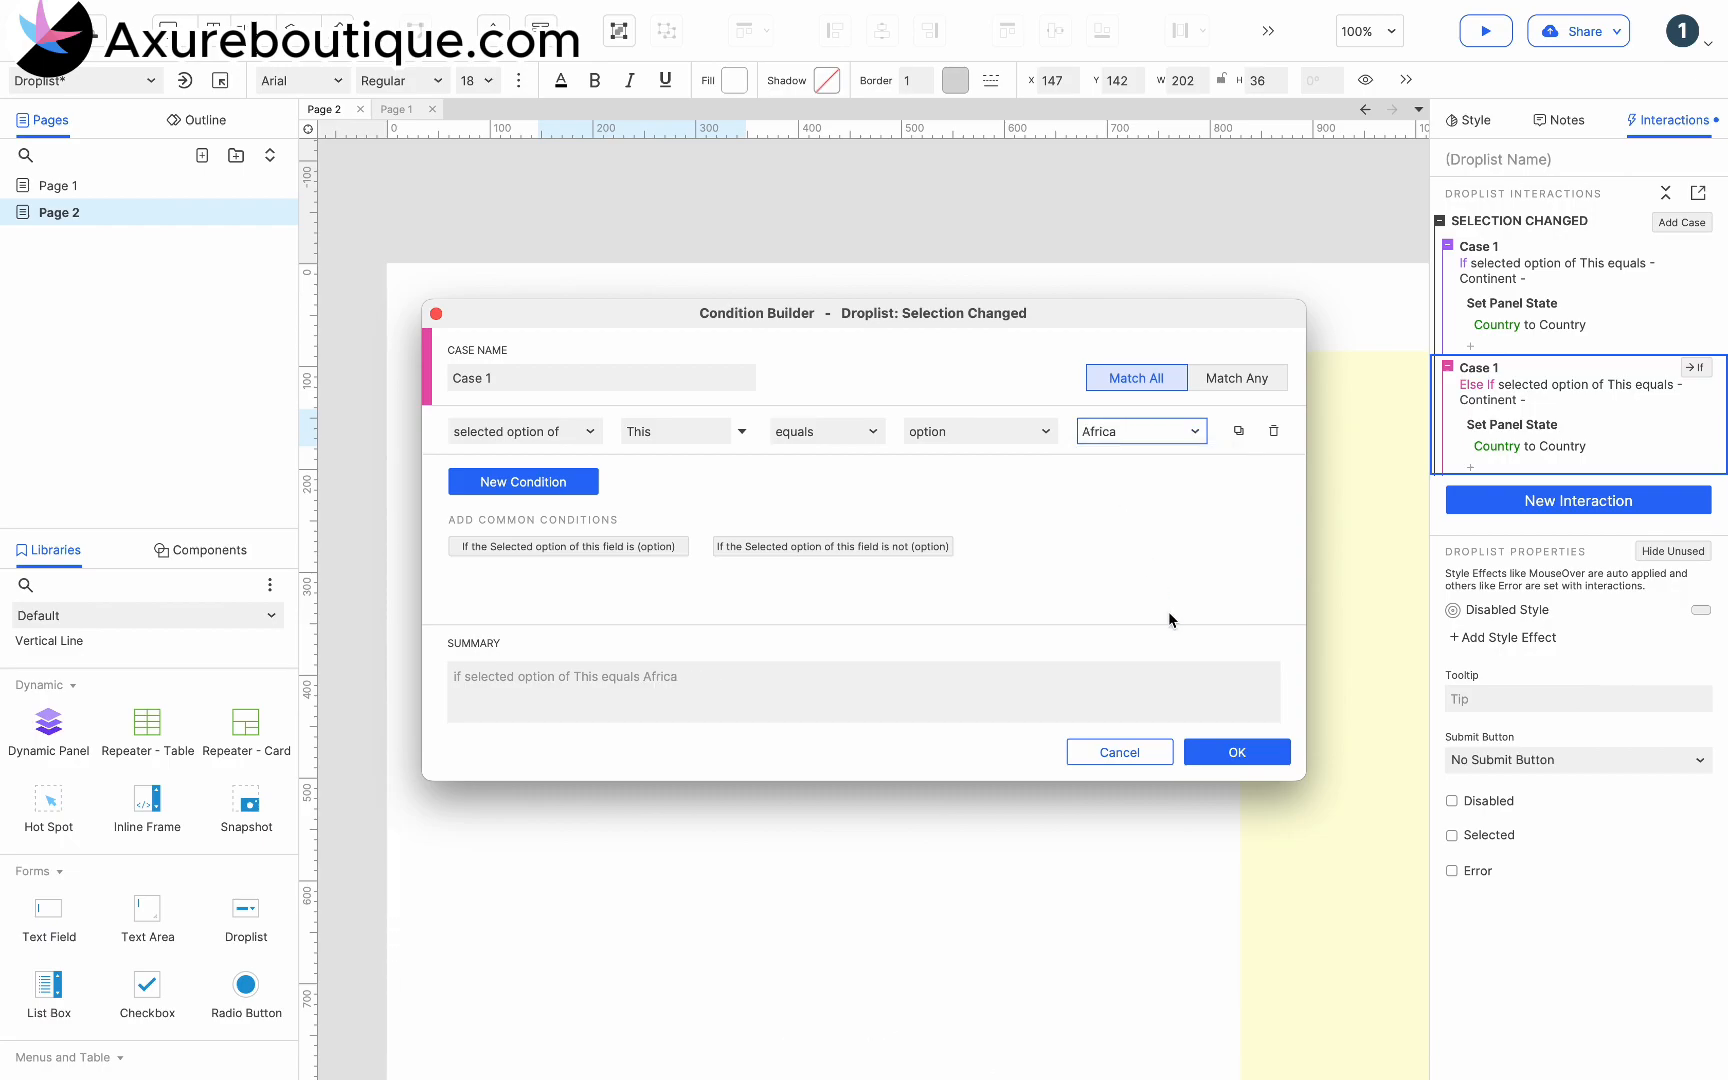
{"action": "left_click", "coordinate": [1237, 752]}
- In the Africa case, set the Country panel's state to Africa
{"action": "left_click", "coordinate": [1530, 432]}
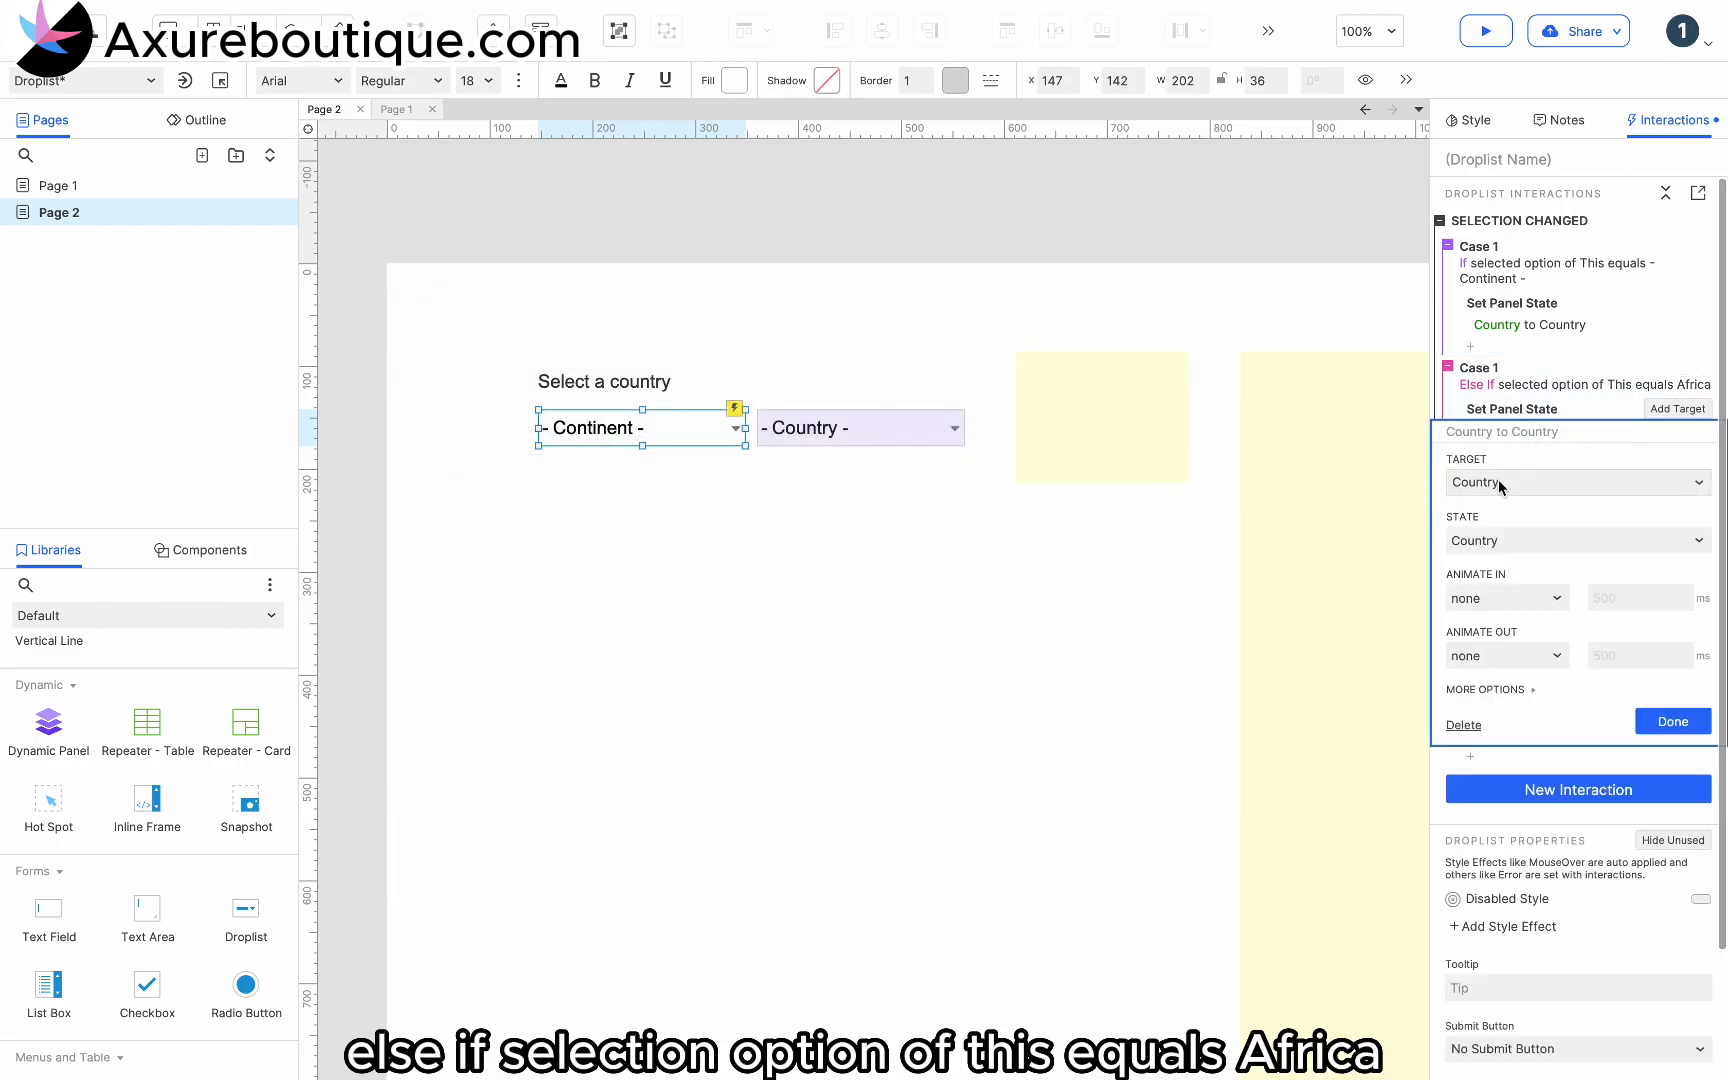
{"action": "left_click", "coordinate": [1493, 538]}
{"action": "left_click", "coordinate": [1496, 595]}
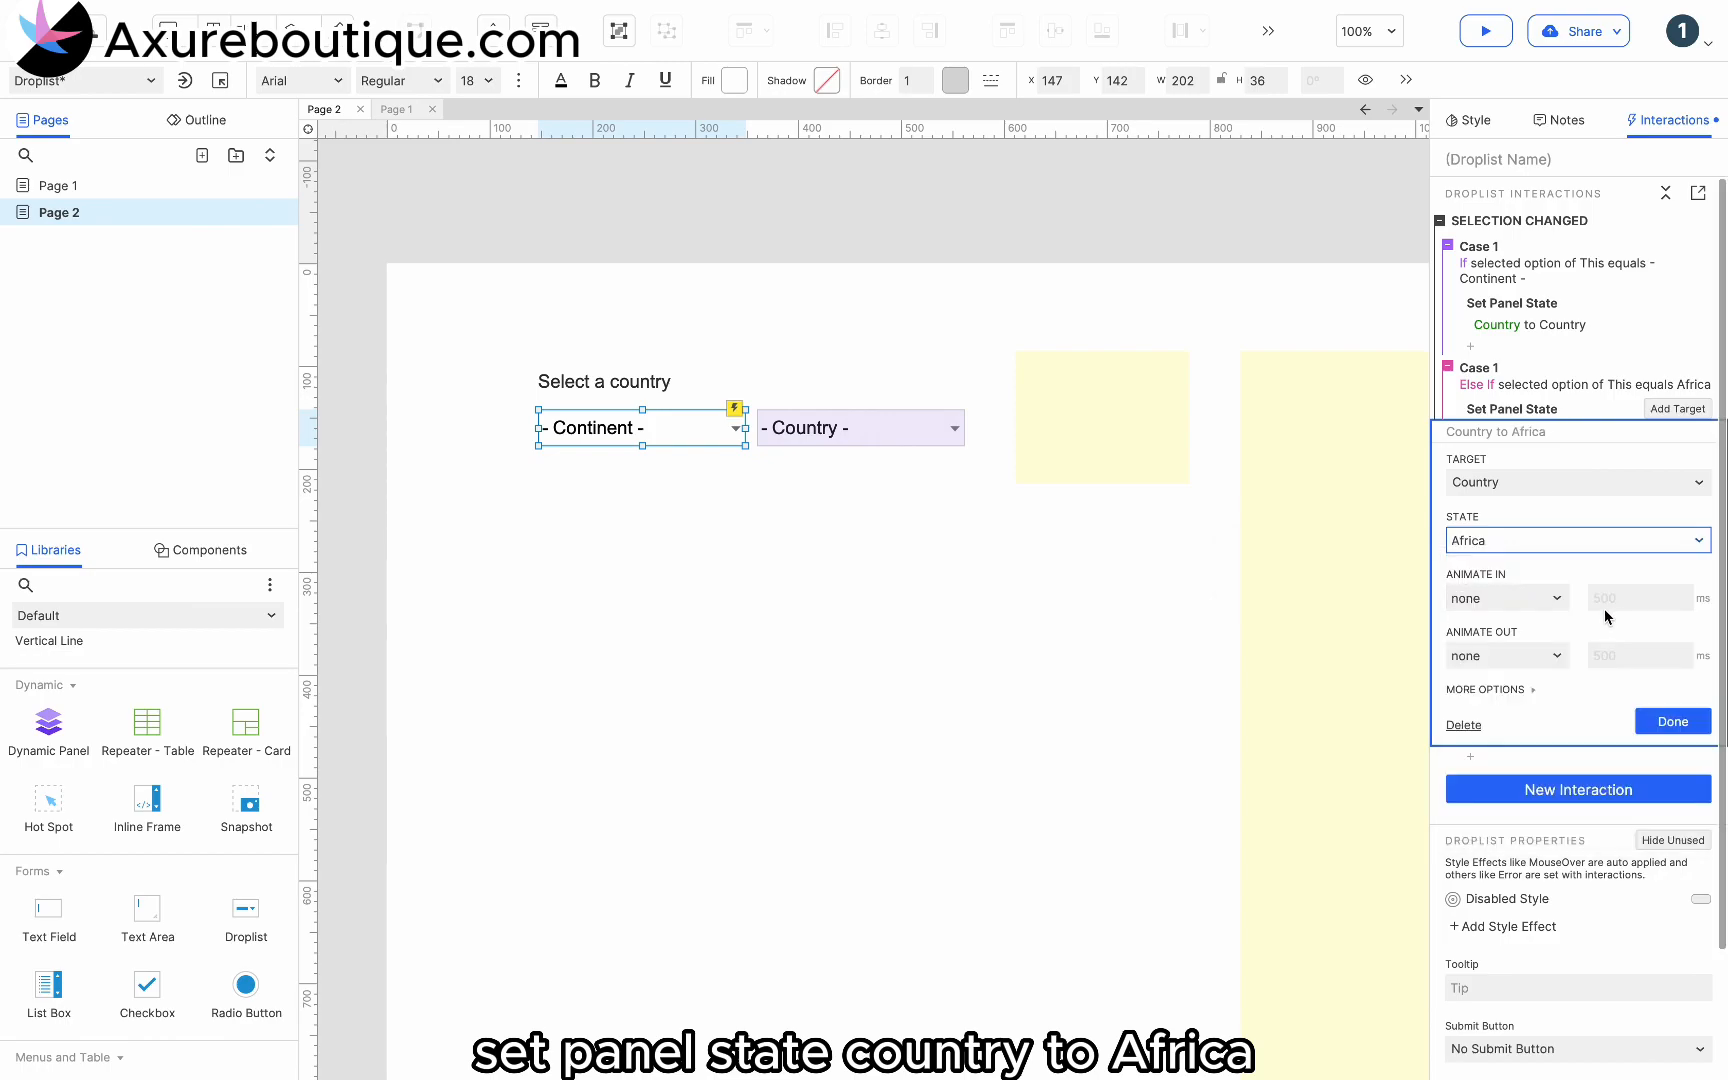
{"action": "left_click", "coordinate": [1671, 731]}
- Duplicate the Africa case and change the copy's condition option to Asia
{"action": "left_click", "coordinate": [1507, 365]}
{"action": "key", "text": "super+c"}
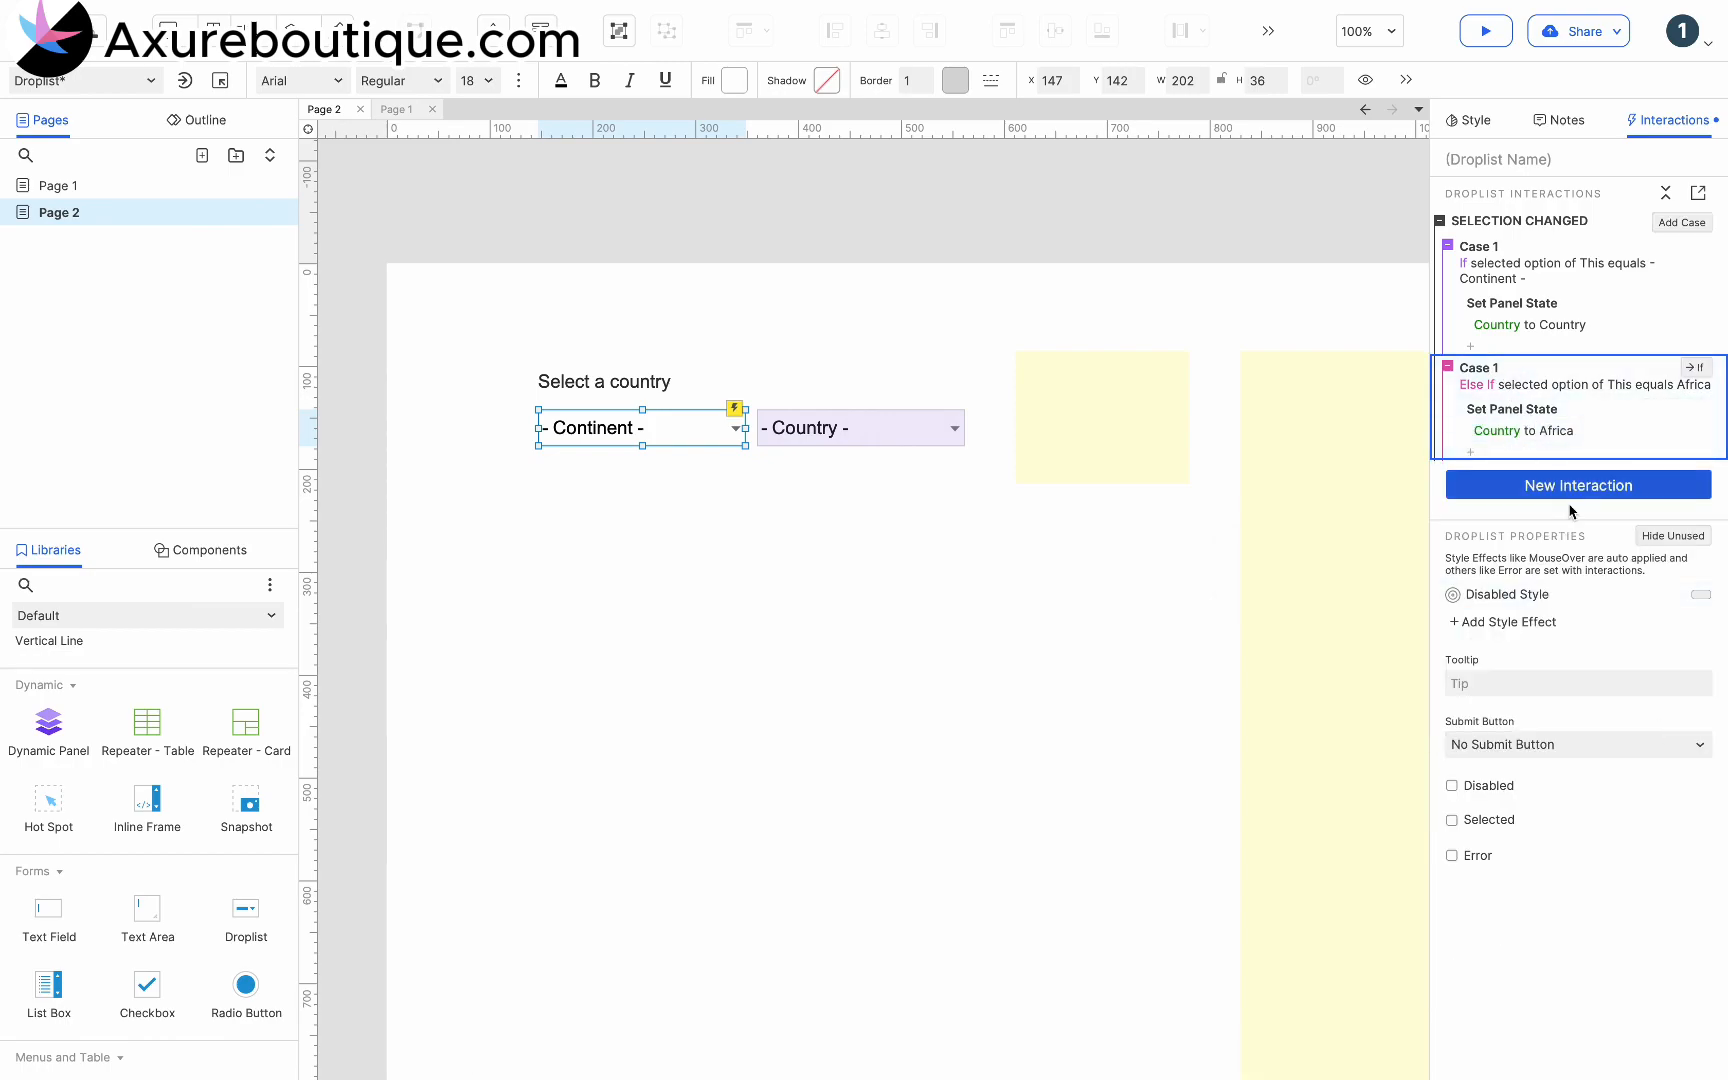
{"action": "key", "text": "super+v"}
{"action": "left_click", "coordinate": [1550, 490]}
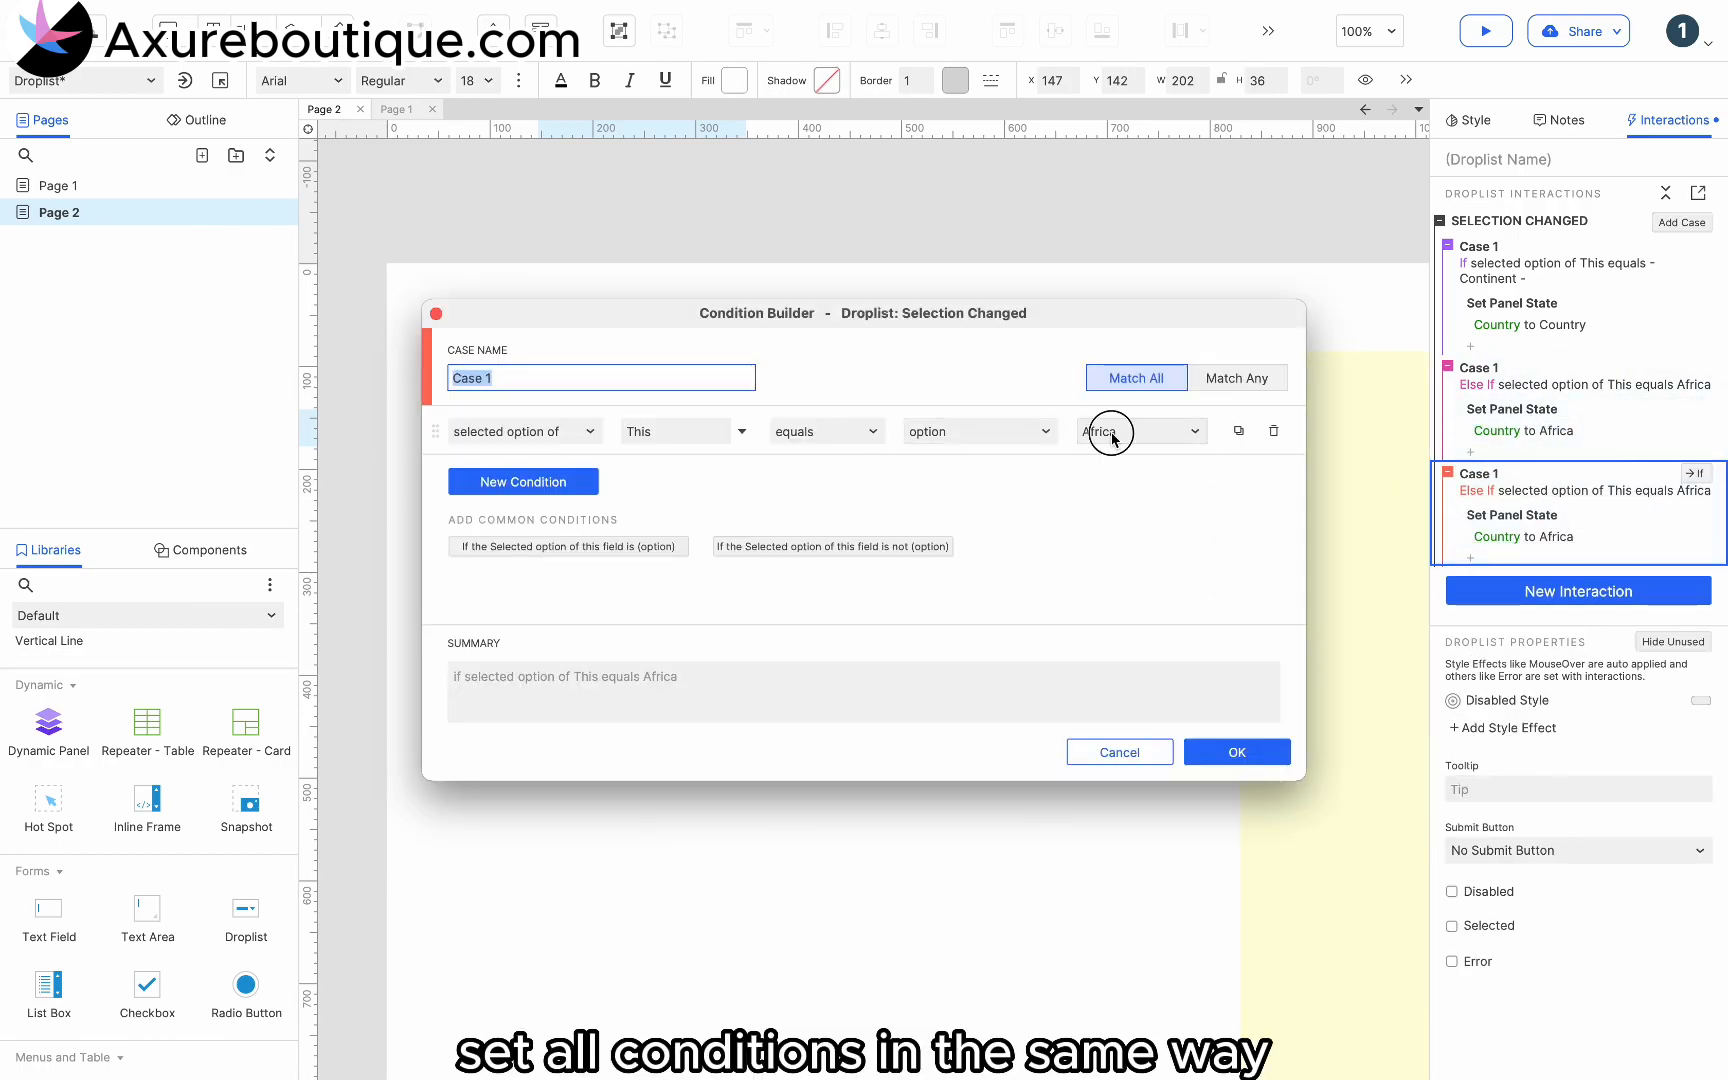
{"action": "left_click", "coordinate": [1100, 430]}
{"action": "left_click", "coordinate": [1100, 512]}
{"action": "left_click", "coordinate": [1220, 750]}
- In the Asia case, set the Country panel's state to Asia
{"action": "left_click", "coordinate": [1523, 536]}
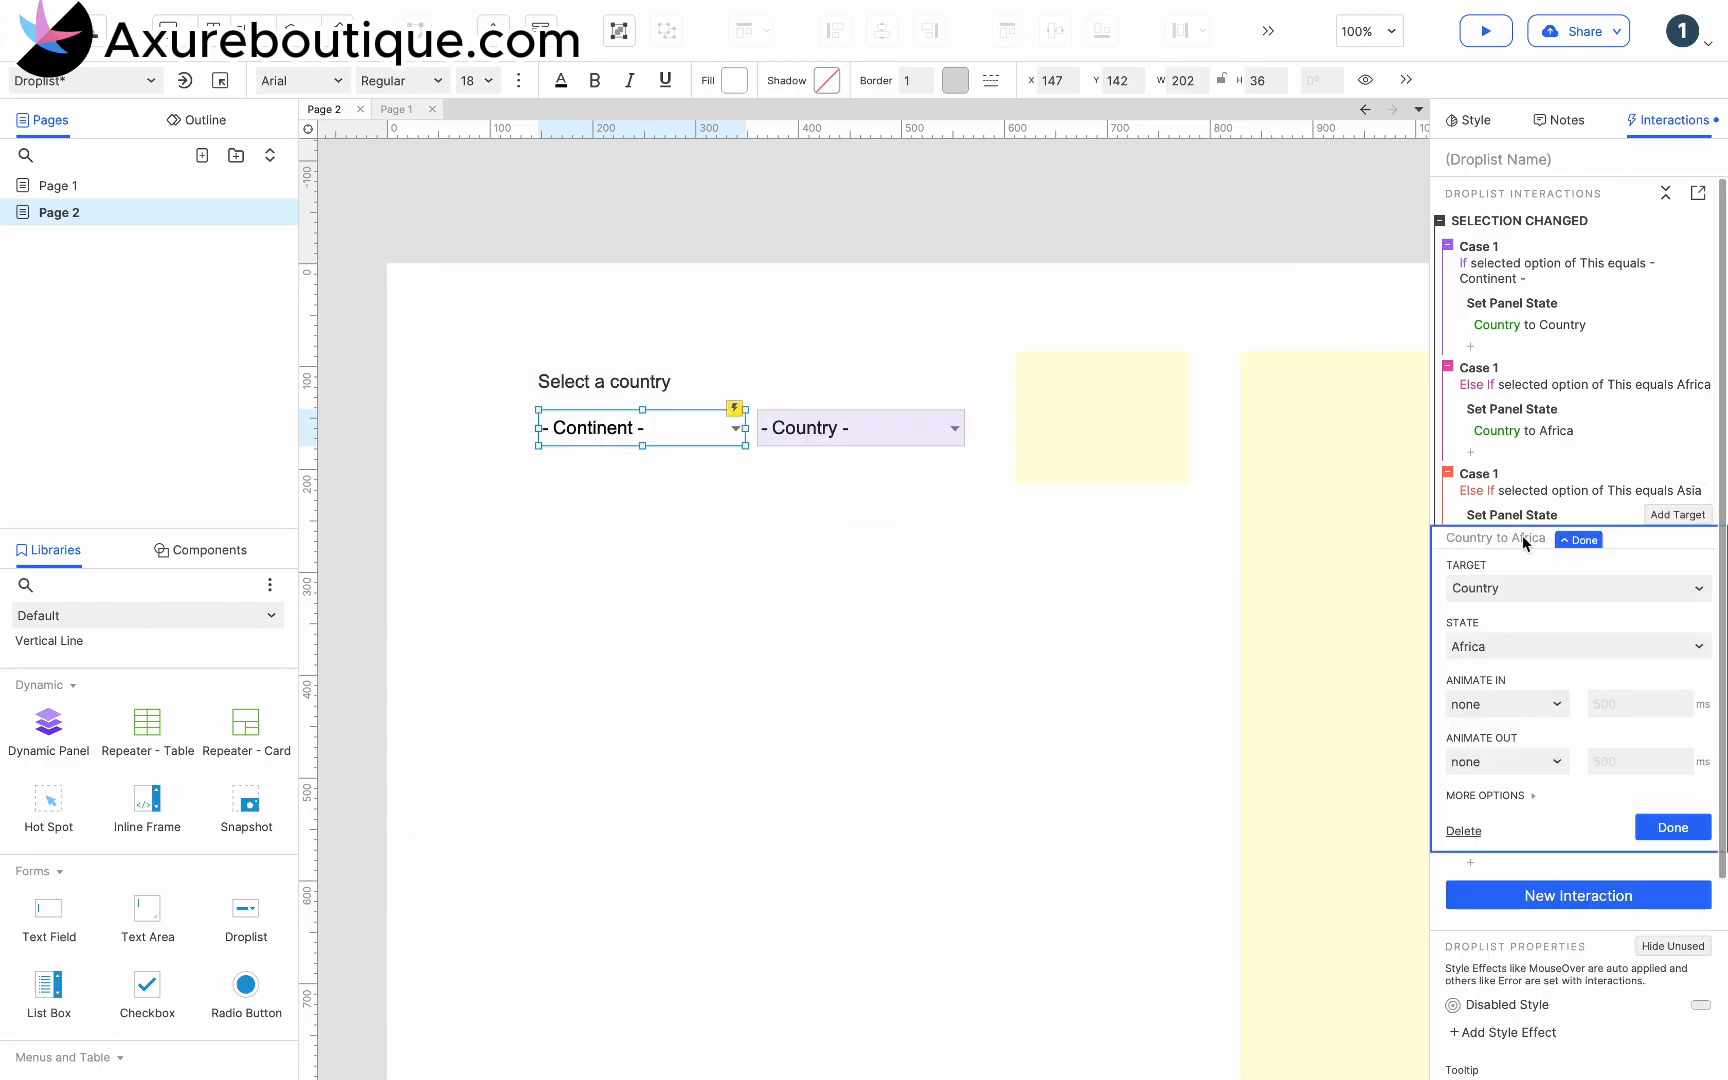
{"action": "left_click", "coordinate": [1500, 644]}
{"action": "left_click", "coordinate": [1490, 721]}
{"action": "left_click", "coordinate": [1667, 822]}
- Paste another copy of the Africa case and change its condition option to Australia and Oceania
{"action": "left_click", "coordinate": [1491, 473]}
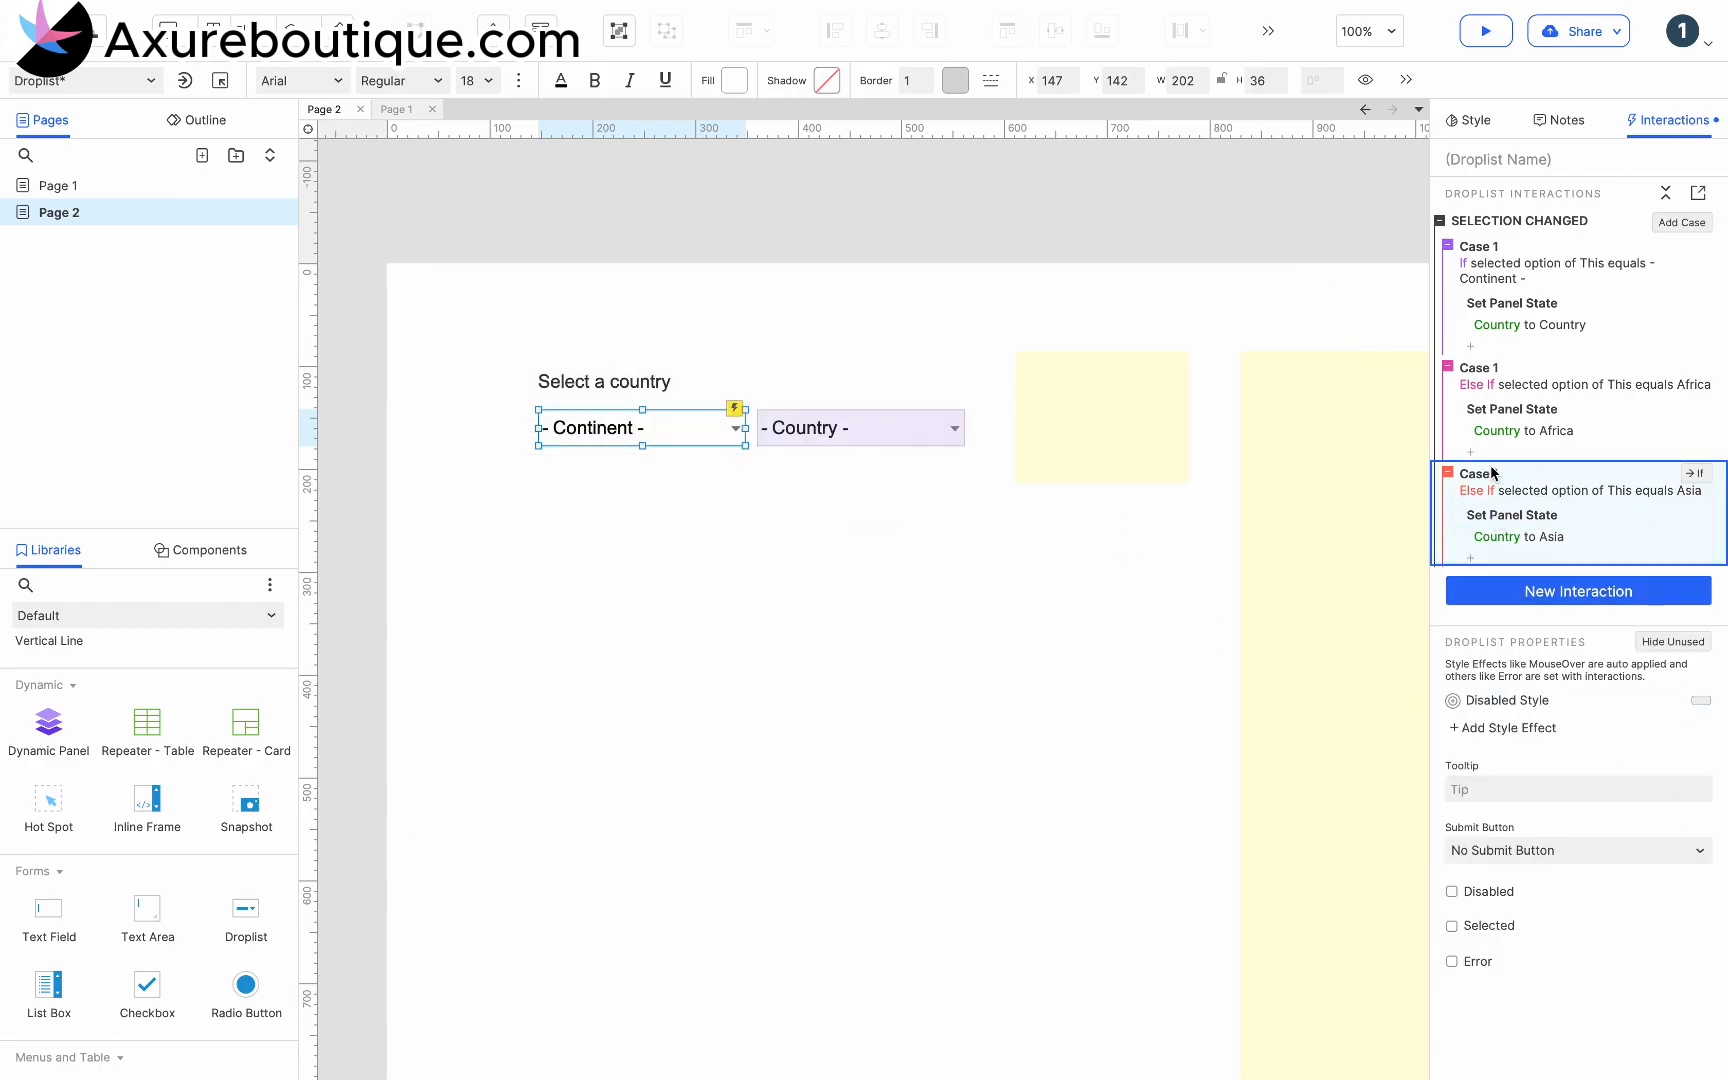
{"action": "key", "text": "super+v"}
{"action": "left_click", "coordinate": [1549, 597]}
{"action": "left_click", "coordinate": [1123, 430]}
{"action": "left_click", "coordinate": [1151, 537]}
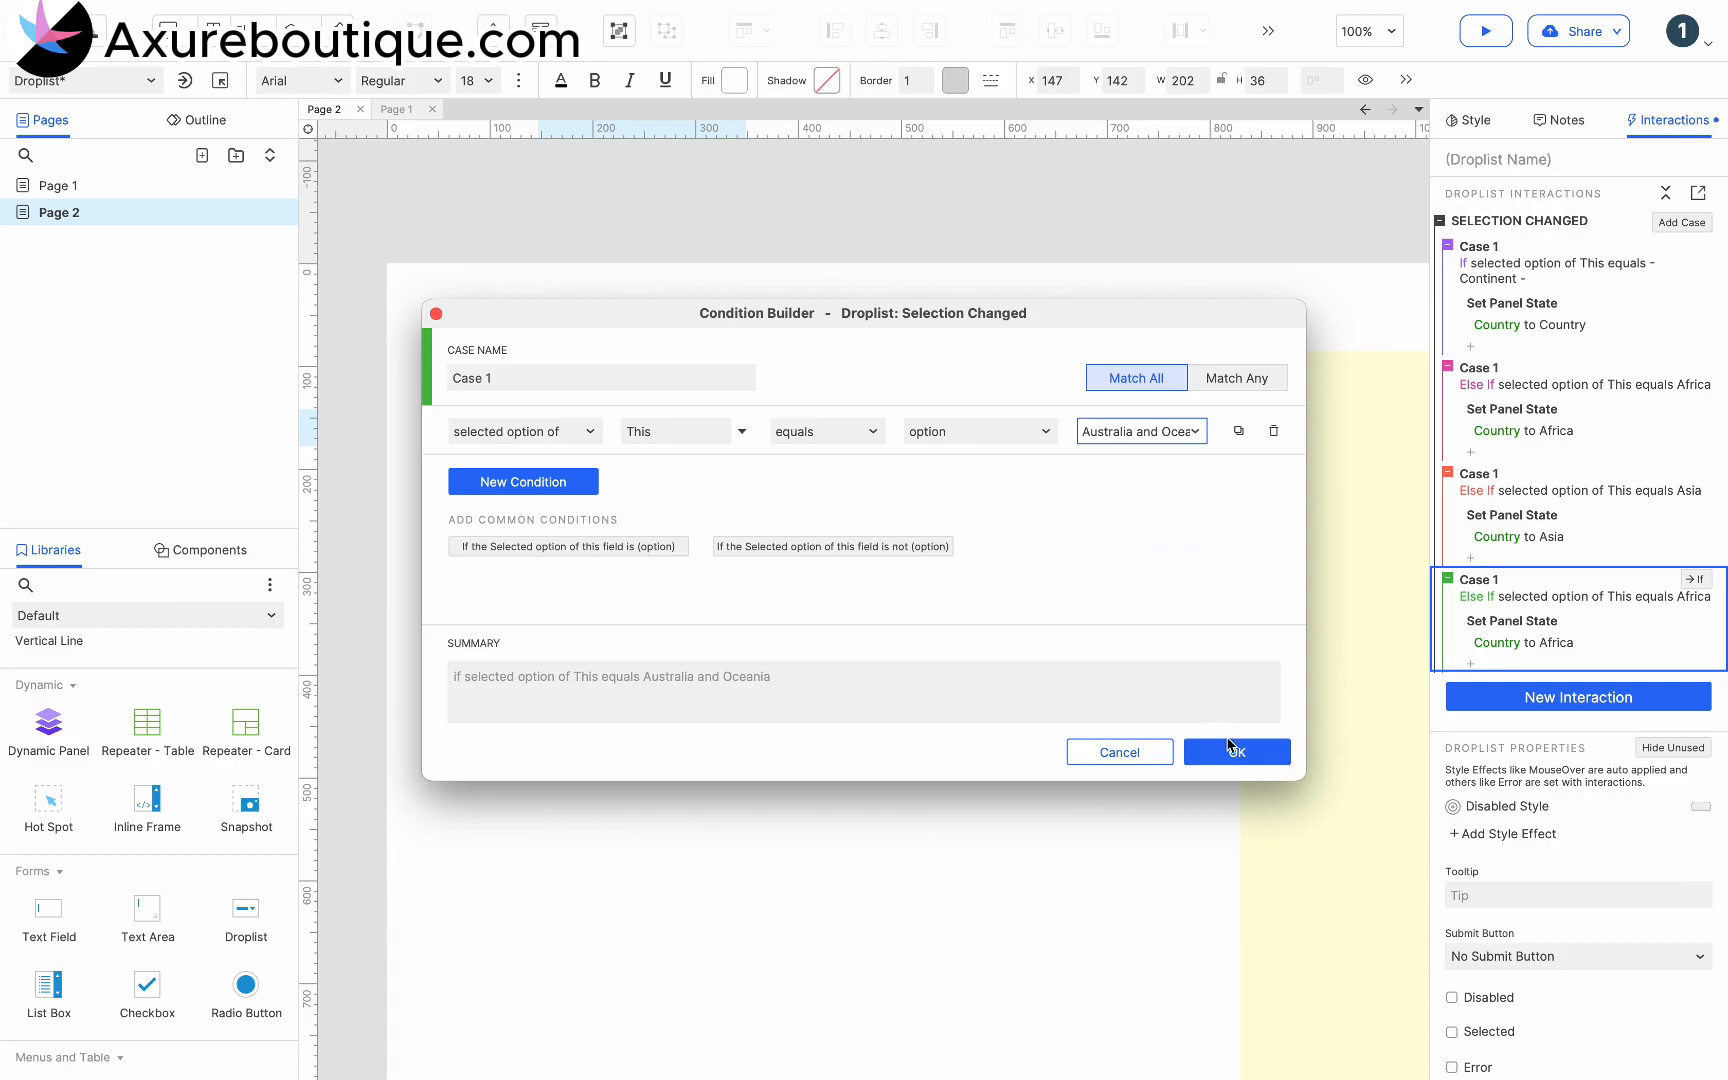
{"action": "left_click", "coordinate": [1237, 752]}
- In the Australia and Oceania case, set the Country panel's state to Australia and Oceania
{"action": "left_click", "coordinate": [1523, 658]}
{"action": "left_click", "coordinate": [1496, 767]}
{"action": "left_click", "coordinate": [1516, 873]}
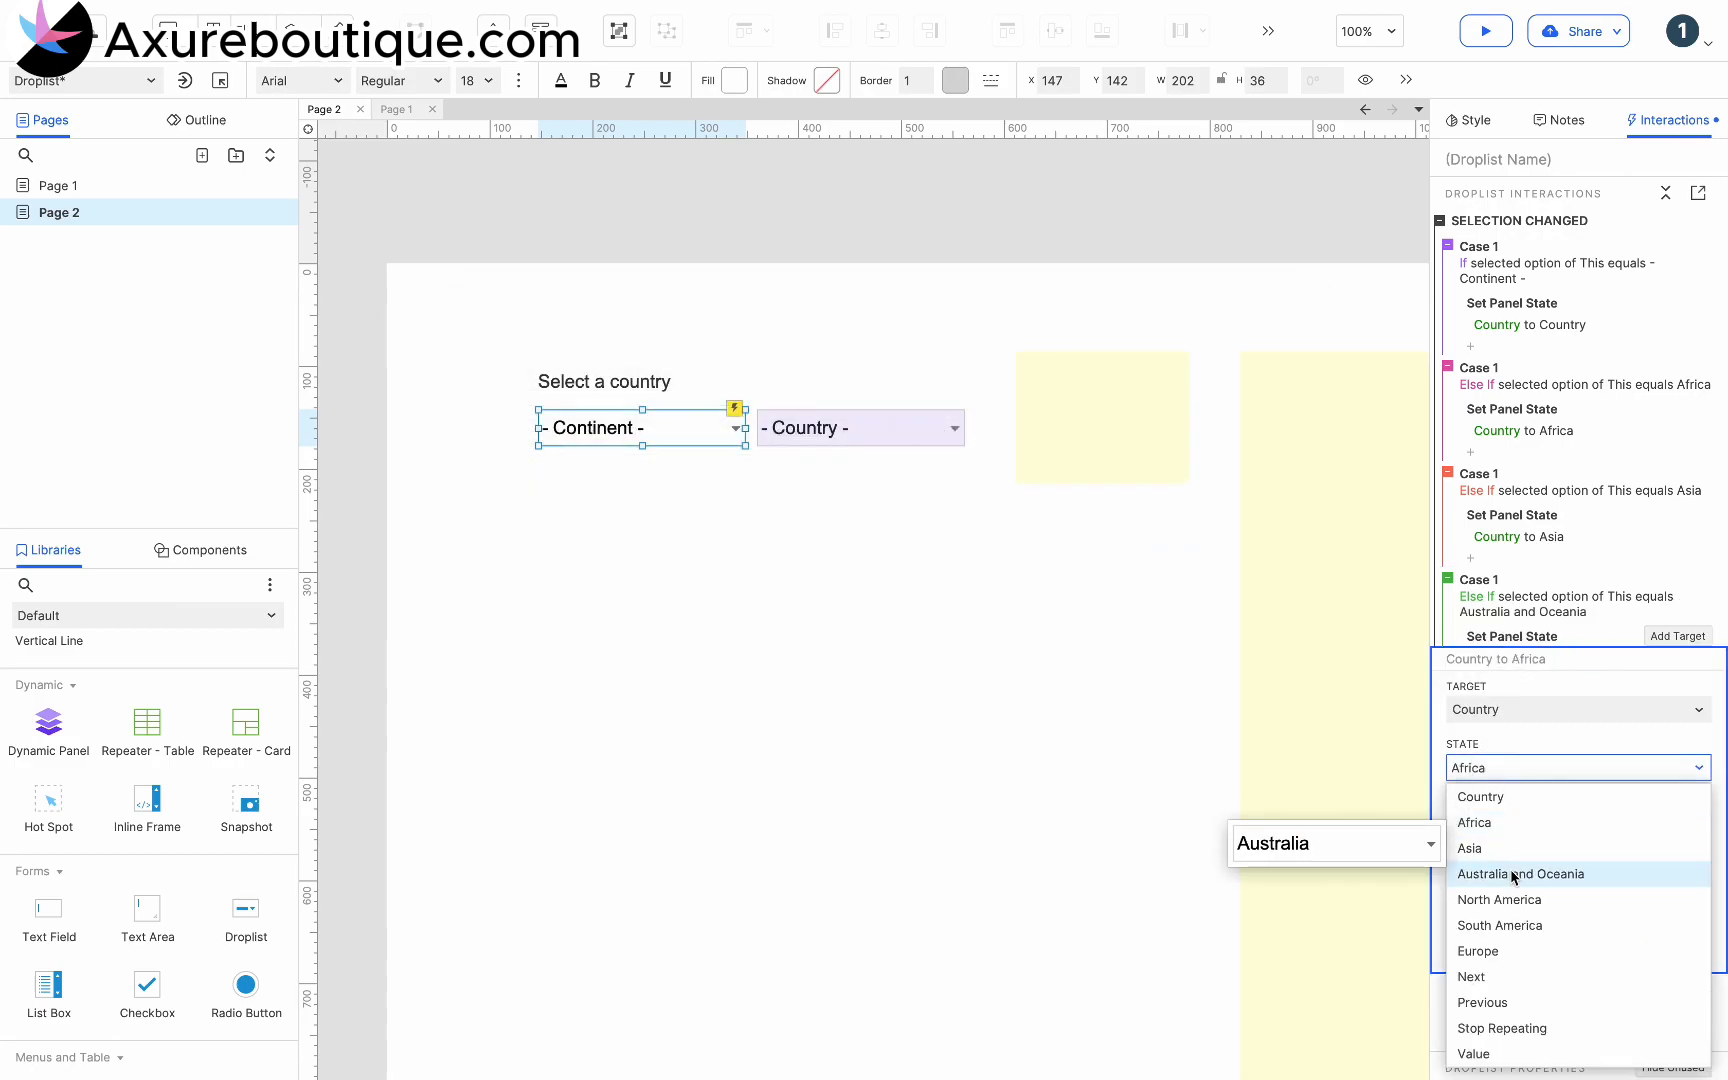
{"action": "left_click", "coordinate": [1667, 945]}
- Duplicate the Australia and Oceania case and change the copy's condition option to Europe
{"action": "left_click", "coordinate": [1450, 578]}
{"action": "key", "text": "super+c"}
{"action": "key", "text": "super+v"}
{"action": "left_click", "coordinate": [1553, 727]}
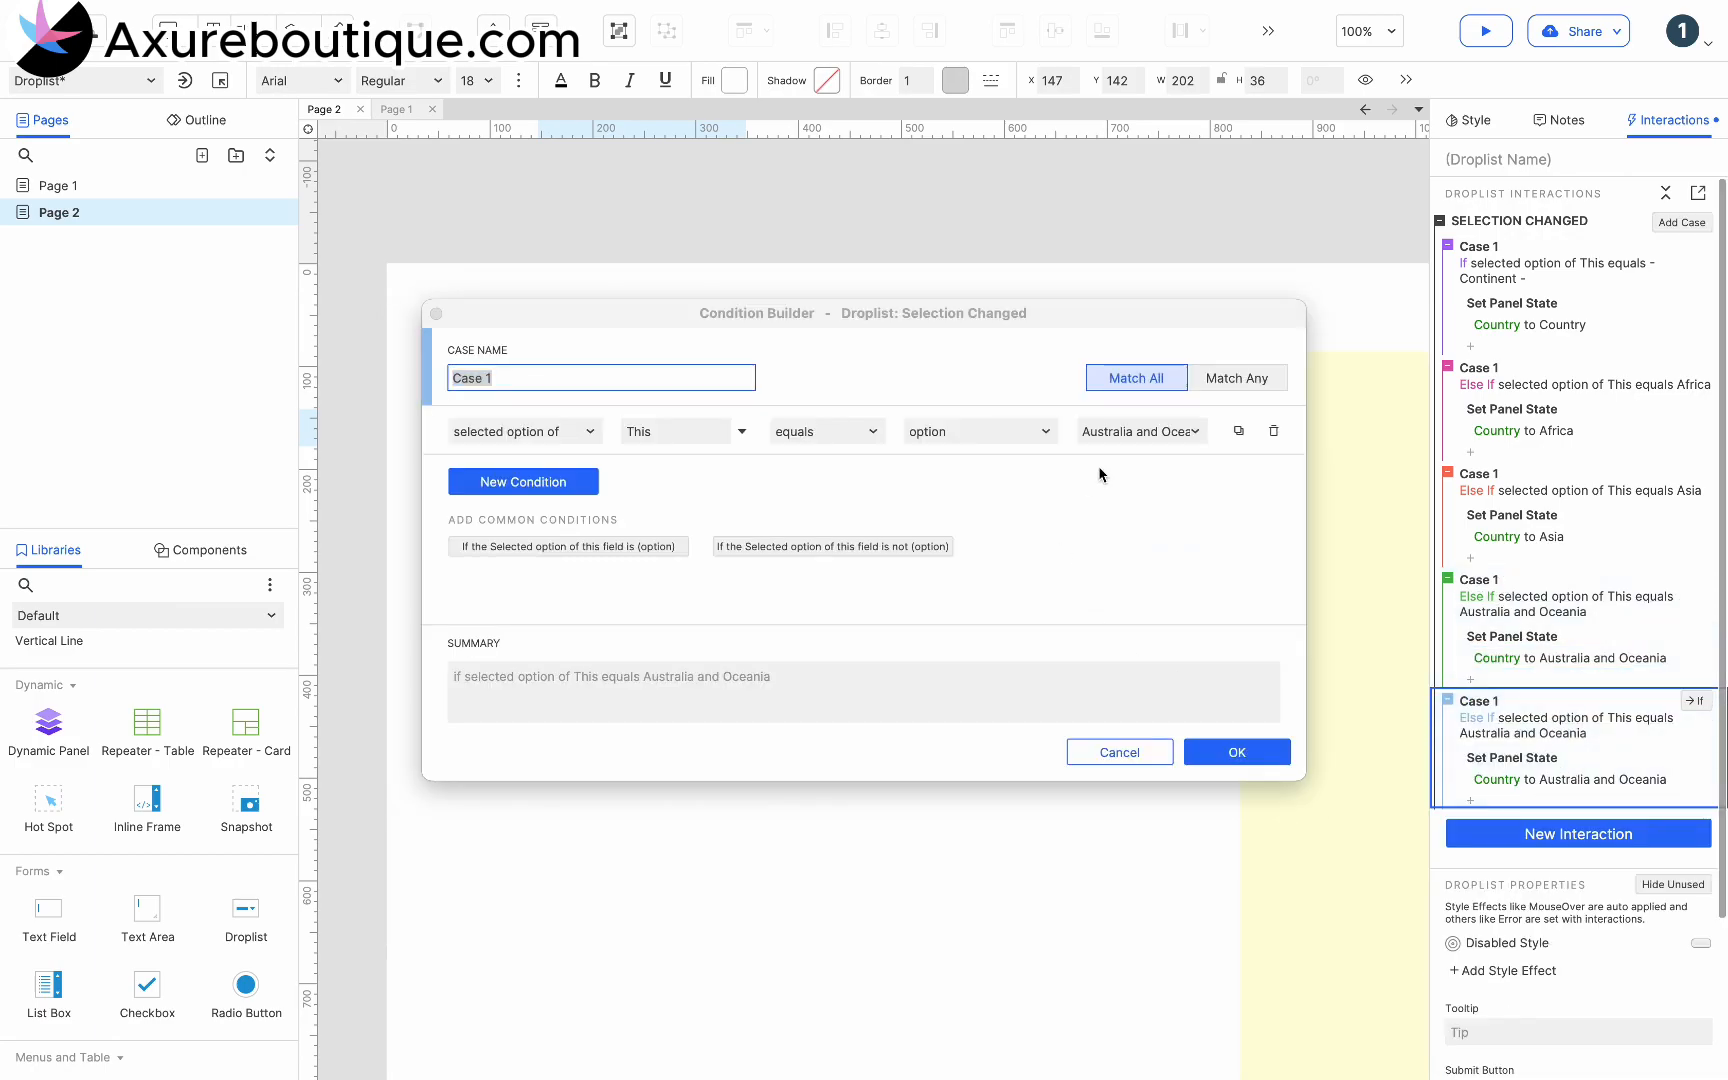
{"action": "left_click", "coordinate": [1123, 432]}
{"action": "left_click", "coordinate": [1140, 563]}
{"action": "left_click", "coordinate": [1237, 750]}
- In the Europe case, set the Country panel's state to Europe
{"action": "left_click", "coordinate": [1497, 780]}
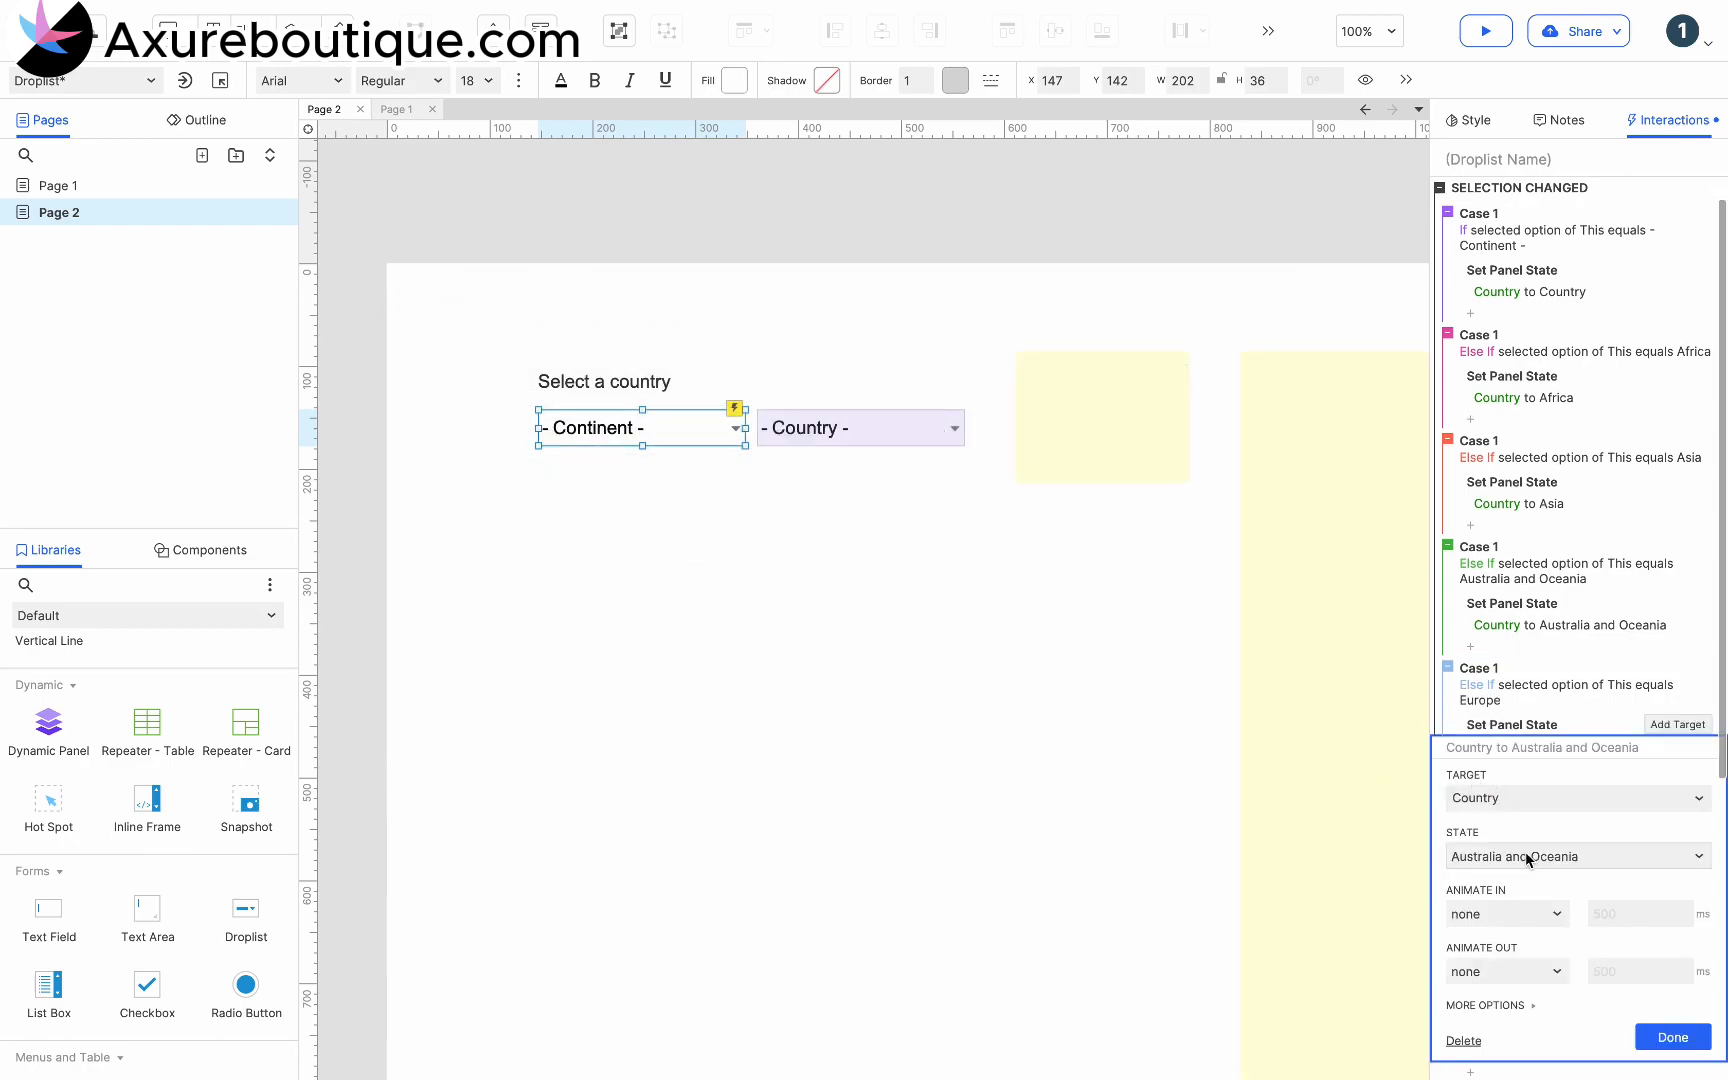
{"action": "left_click", "coordinate": [1531, 857]}
{"action": "left_click", "coordinate": [1480, 1032]}
{"action": "left_click", "coordinate": [1667, 1045]}
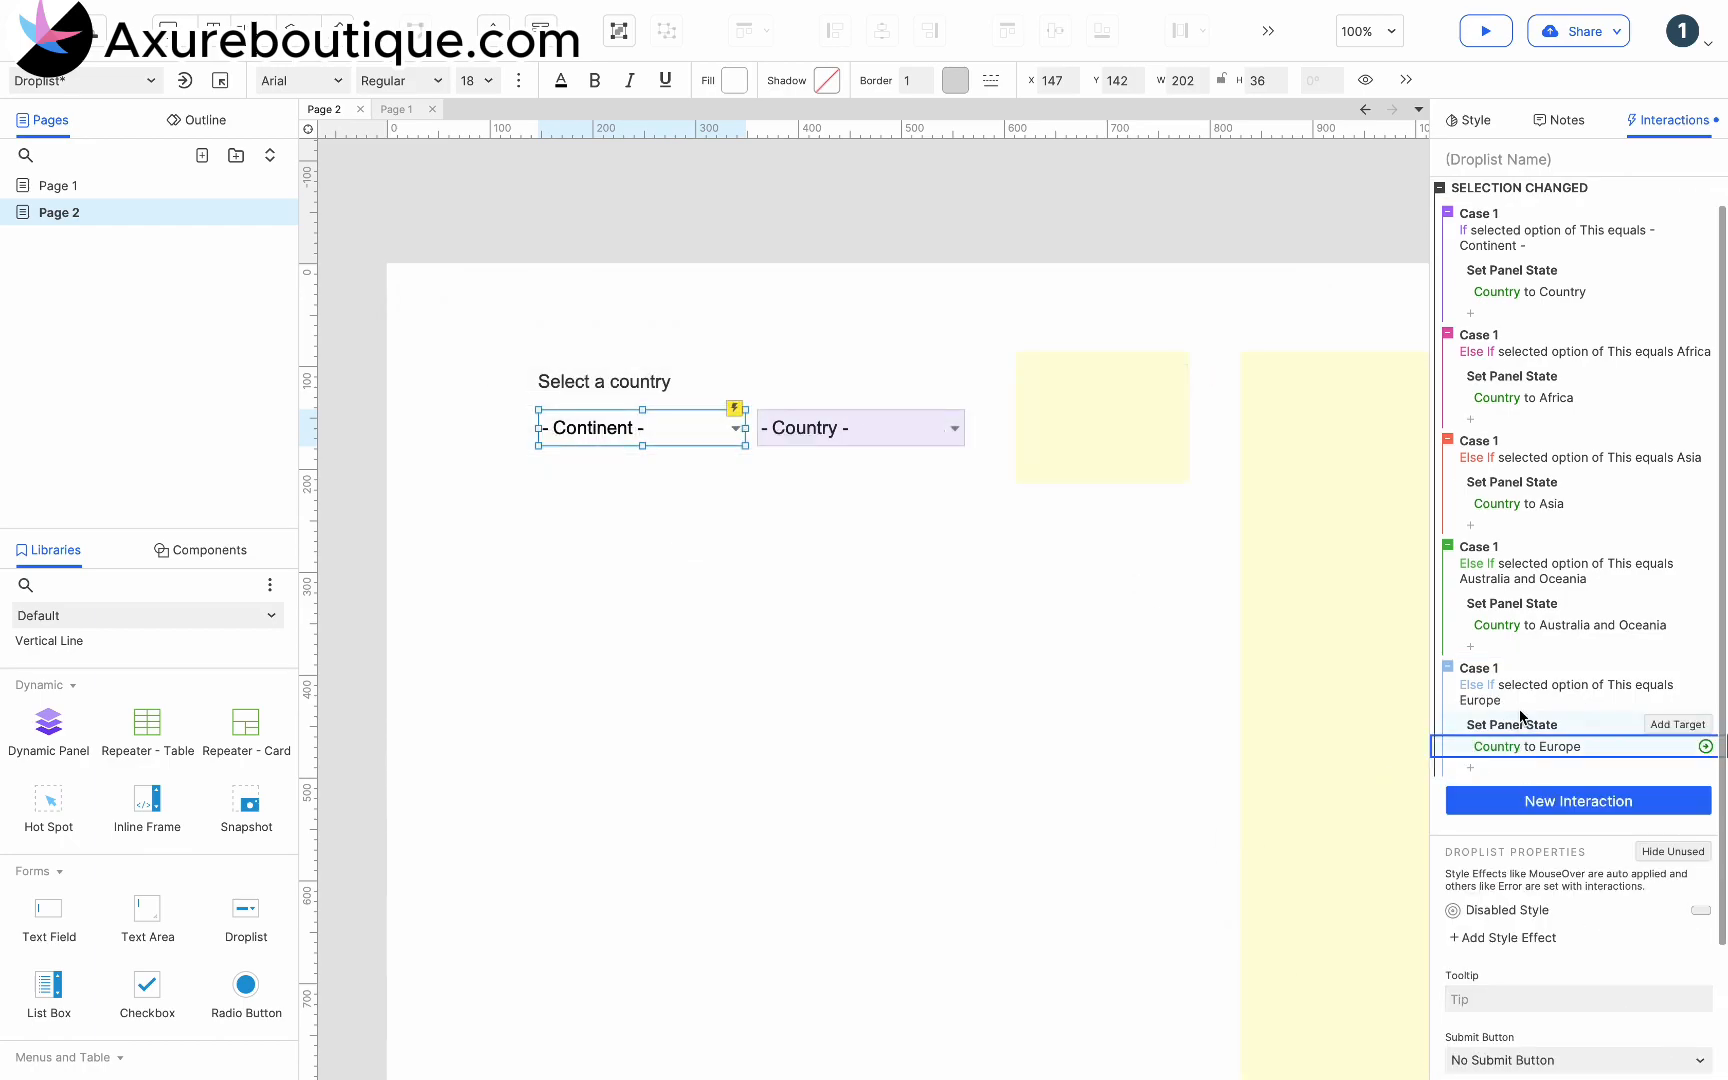
- Paste another copy of the Australia and Oceania case and change its condition option to North America
{"action": "left_click", "coordinate": [1516, 668]}
{"action": "key", "text": "super+v"}
{"action": "left_click", "coordinate": [1545, 820]}
{"action": "left_click", "coordinate": [1110, 432]}
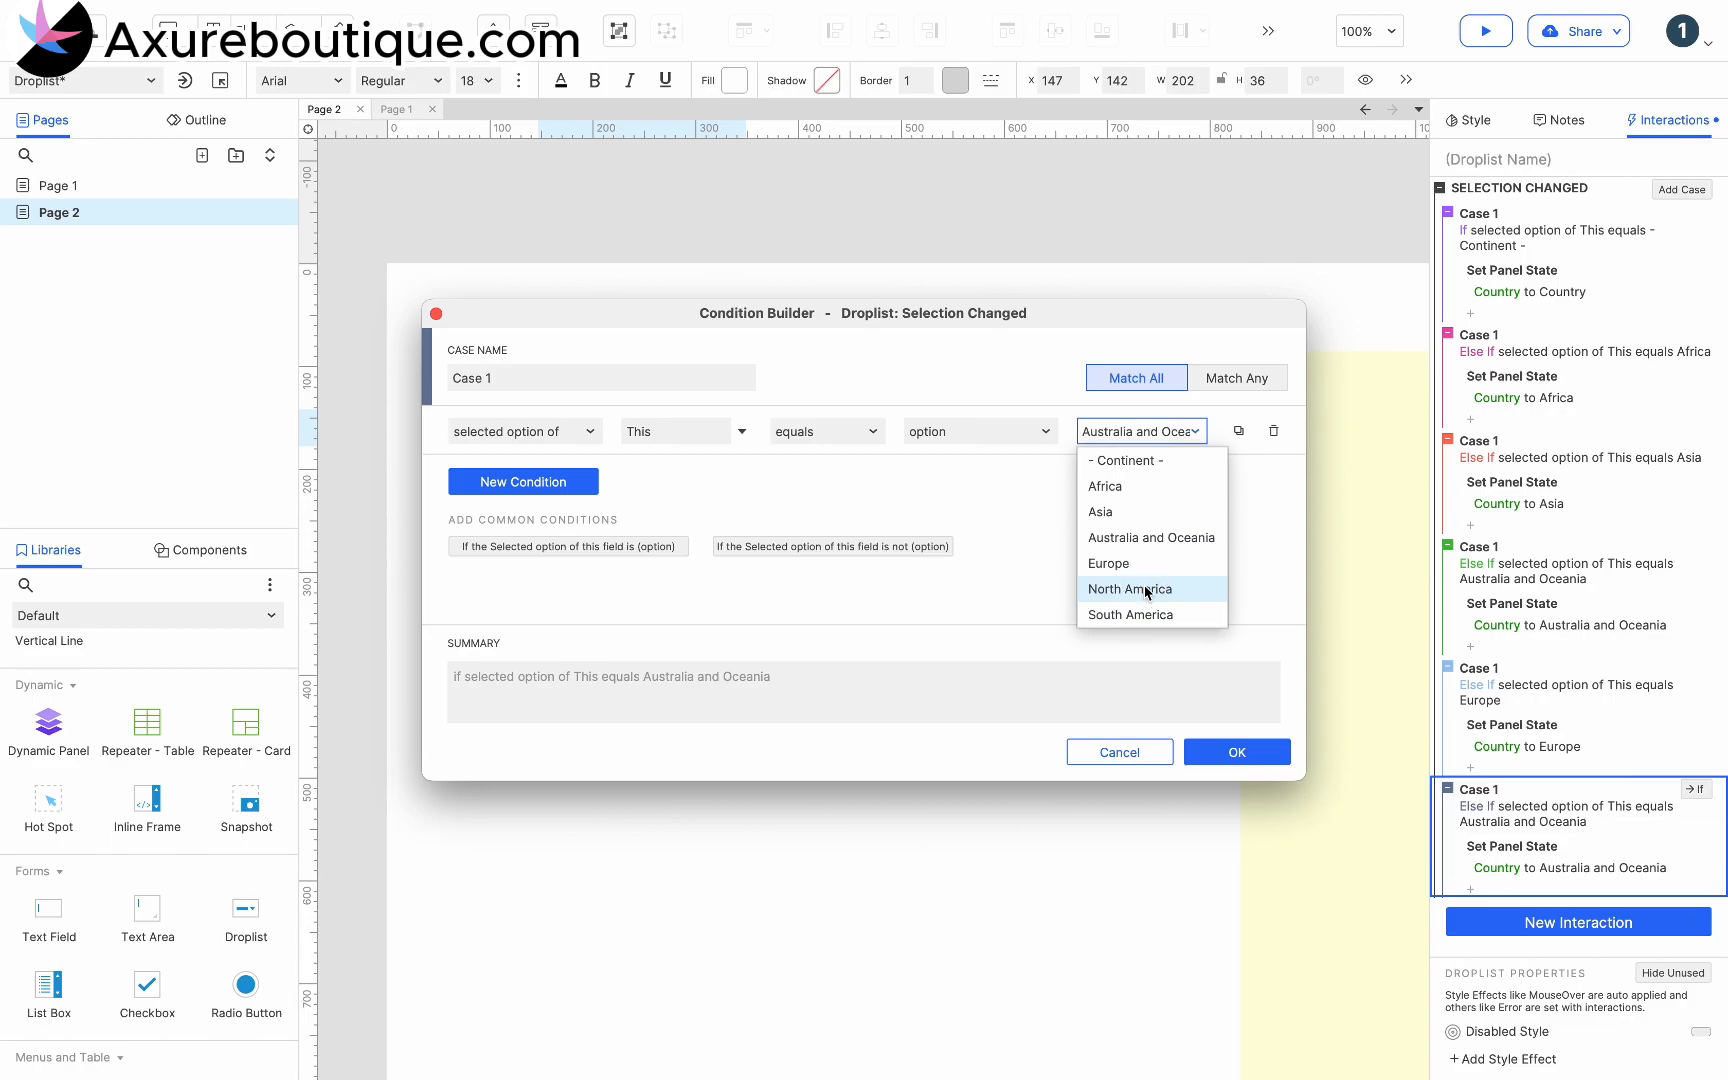
{"action": "left_click", "coordinate": [1140, 586]}
{"action": "left_click", "coordinate": [1237, 750]}
- In the North America case, set the Country panel's state to North America
{"action": "left_click", "coordinate": [1510, 867]}
{"action": "left_click", "coordinate": [1508, 868]}
{"action": "left_click", "coordinate": [1523, 982]}
{"action": "left_click", "coordinate": [1672, 1037]}
- Paste one more copy of the Australia and Oceania case and change its condition option to South America
{"action": "key", "text": "super+v"}
{"action": "left_click", "coordinate": [1545, 815]}
{"action": "left_click", "coordinate": [1140, 434]}
{"action": "left_click", "coordinate": [1133, 613]}
{"action": "left_click", "coordinate": [1230, 751]}
- In the South America case, set the Country panel's state to South America
{"action": "left_click", "coordinate": [1510, 868]}
{"action": "left_click", "coordinate": [1505, 857]}
{"action": "left_click", "coordinate": [1530, 1006]}
{"action": "left_click", "coordinate": [1672, 1037]}
- Deselect the Continent droplist and preview Page 2 in the browser
{"action": "left_click", "coordinate": [1040, 532]}
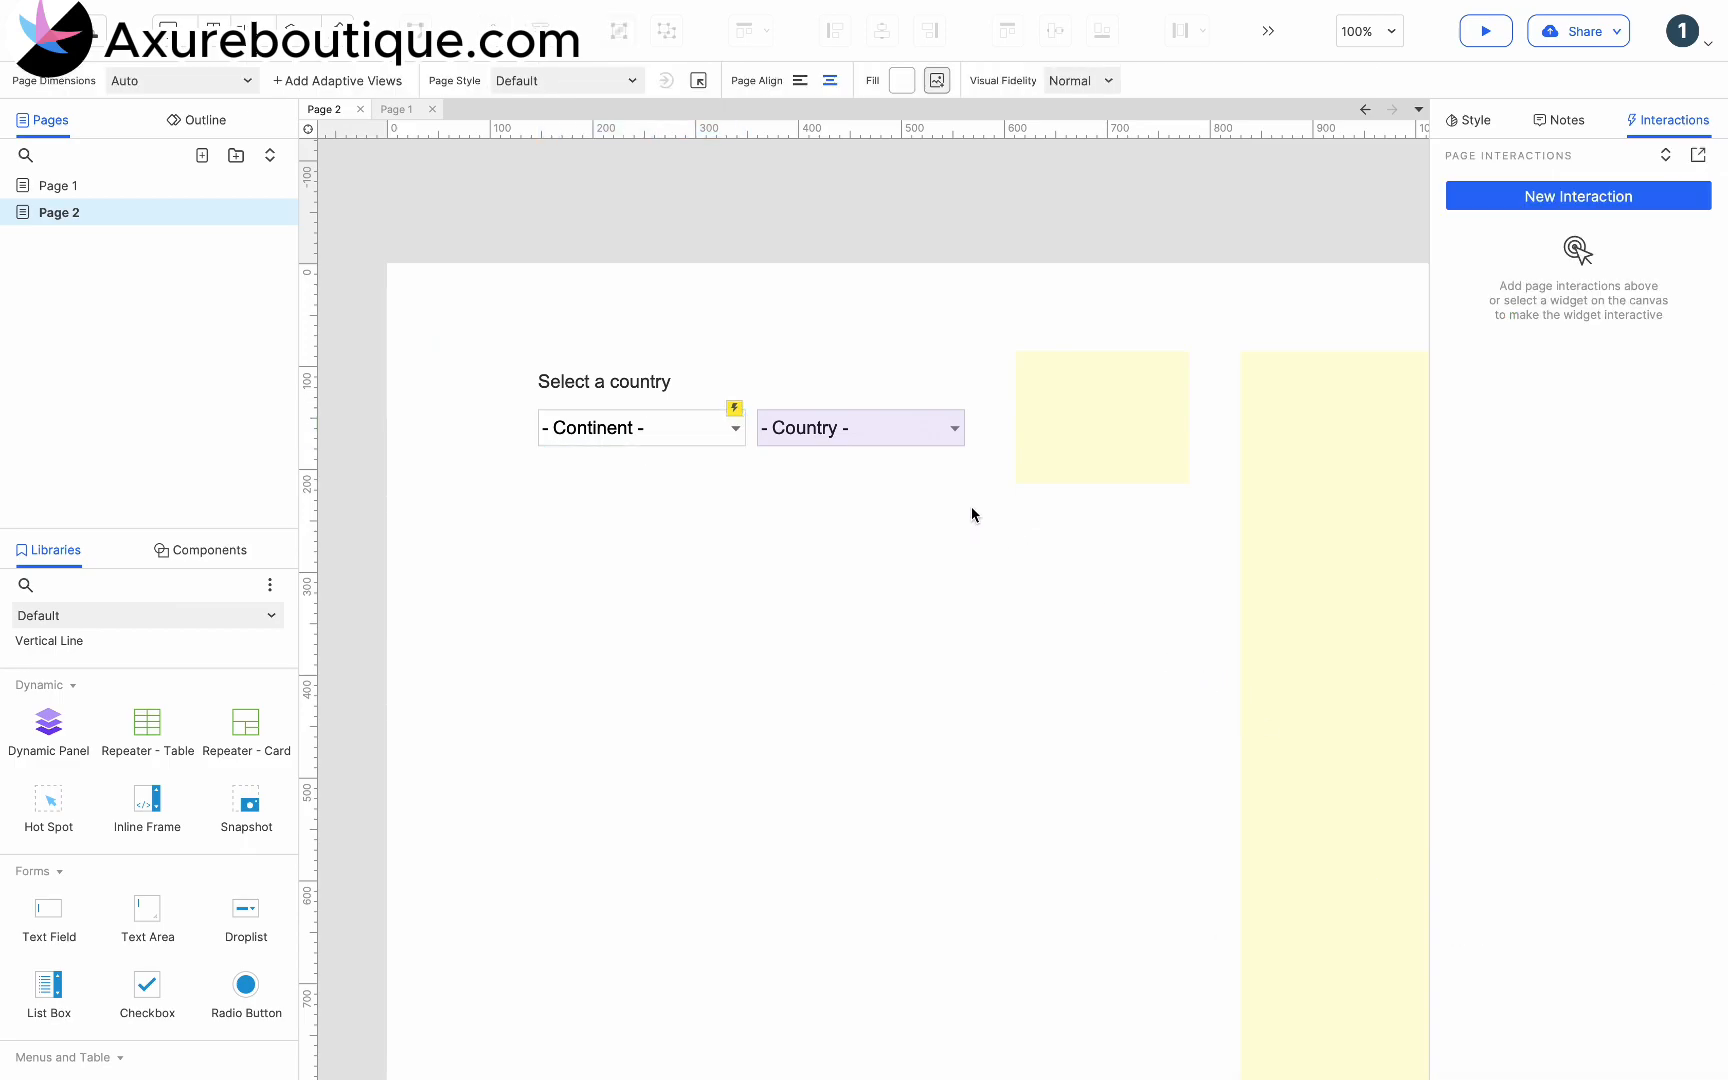
{"action": "key", "text": "super+period"}
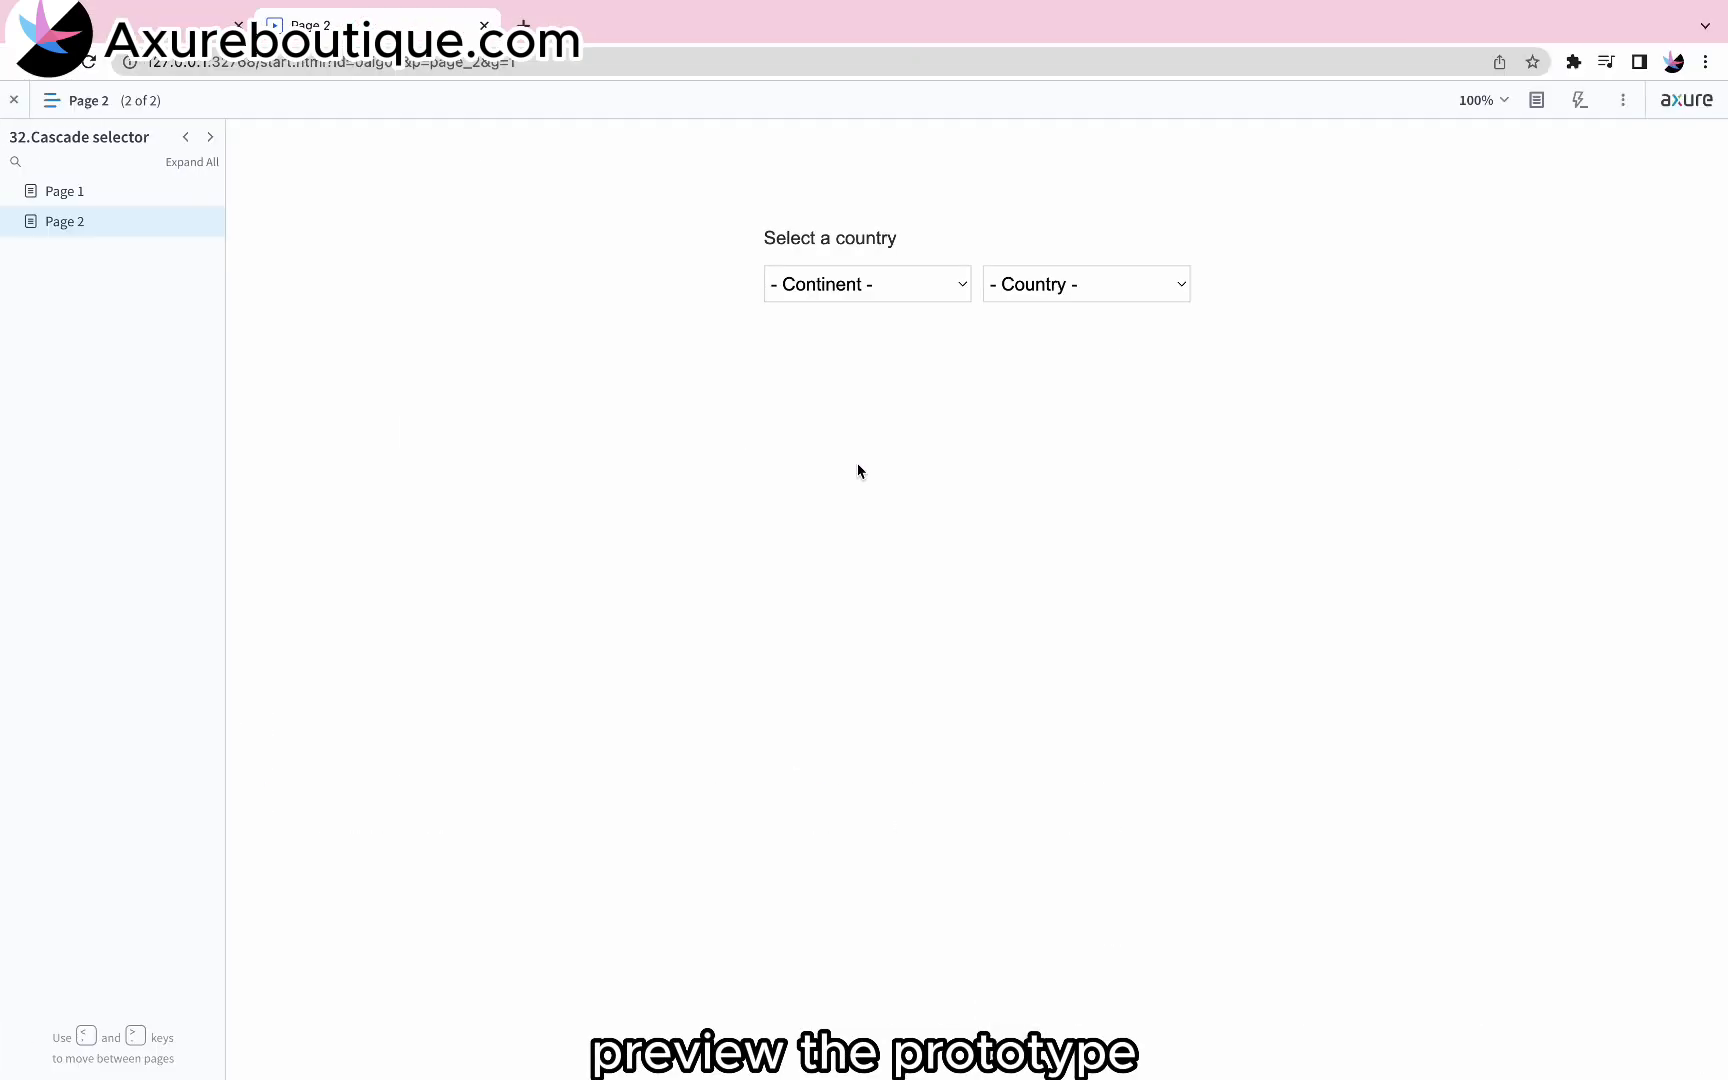
- Test the preview by choosing Africa as the continent and Ghana as the country
{"action": "left_click", "coordinate": [871, 288]}
{"action": "left_click", "coordinate": [855, 318]}
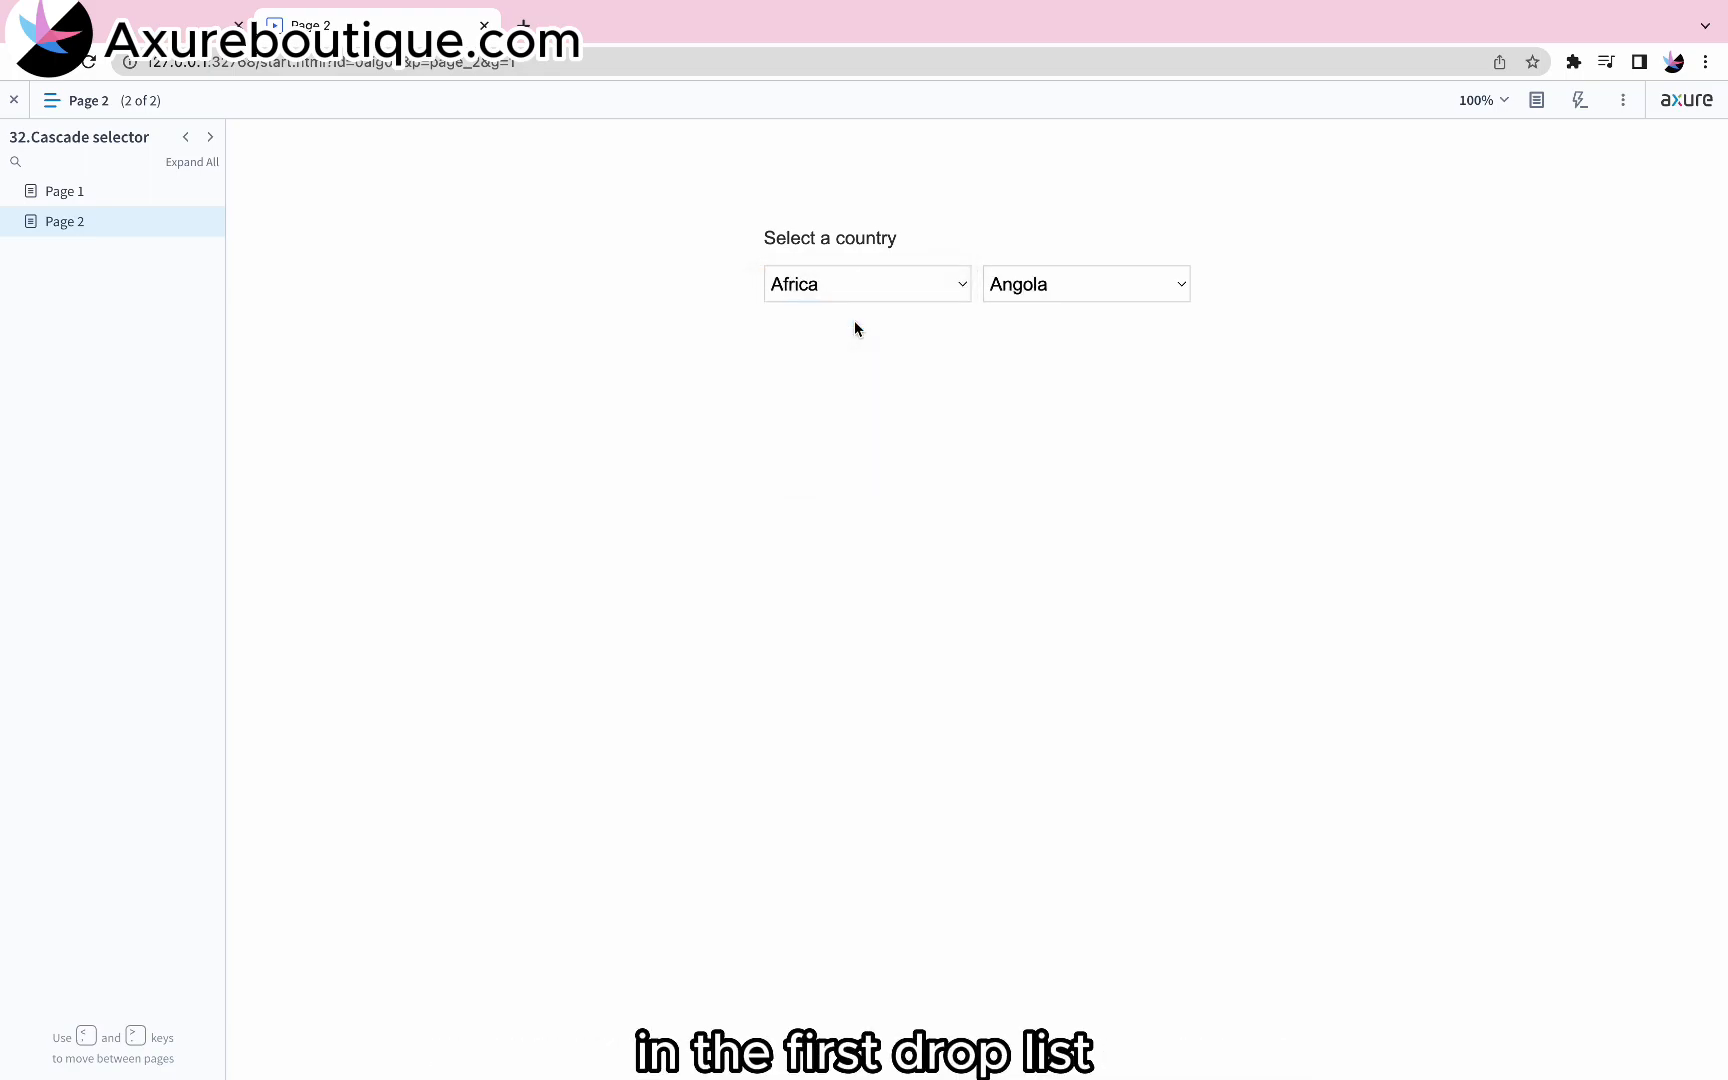
{"action": "left_click", "coordinate": [1042, 285]}
{"action": "left_click", "coordinate": [1026, 429]}
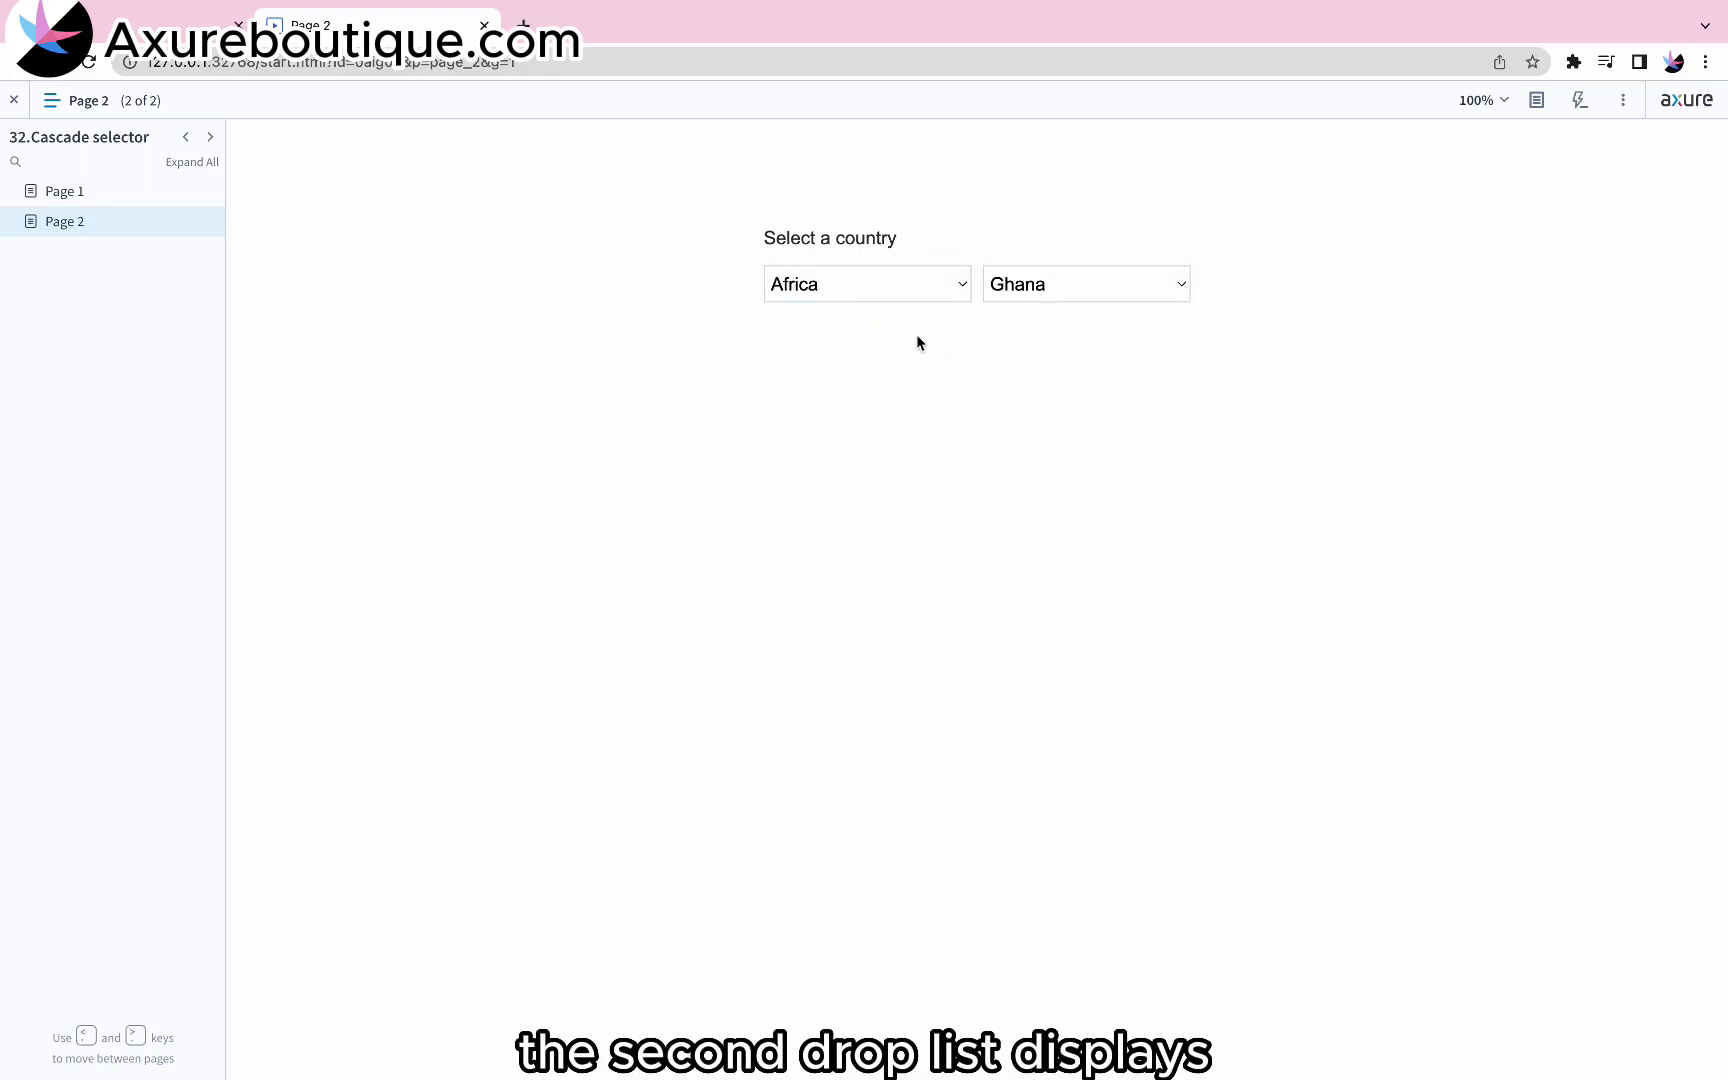
- Test the continent switching by choosing Australia and Oceania, followed by Asia
{"action": "left_click", "coordinate": [874, 291]}
{"action": "left_click", "coordinate": [858, 341]}
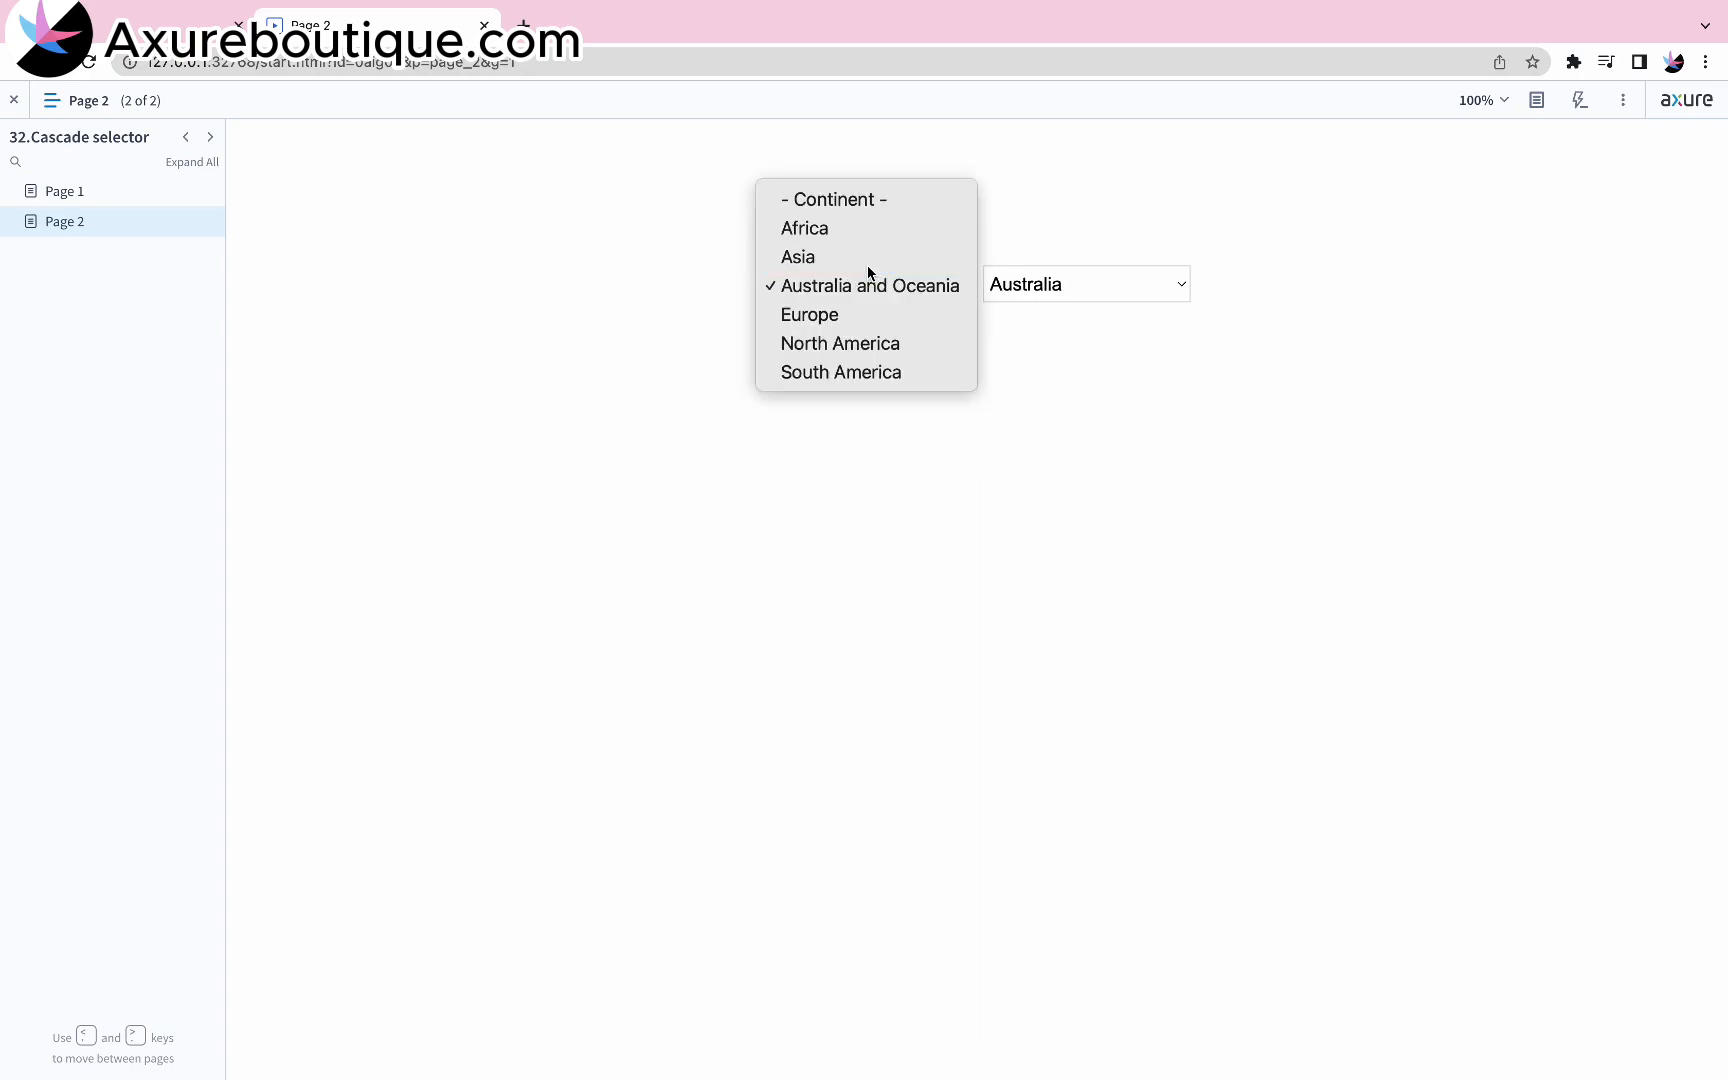
{"action": "left_click", "coordinate": [867, 268]}
- Test North America with Honduras as the country, and switch the continent to South America
{"action": "left_click", "coordinate": [919, 287]}
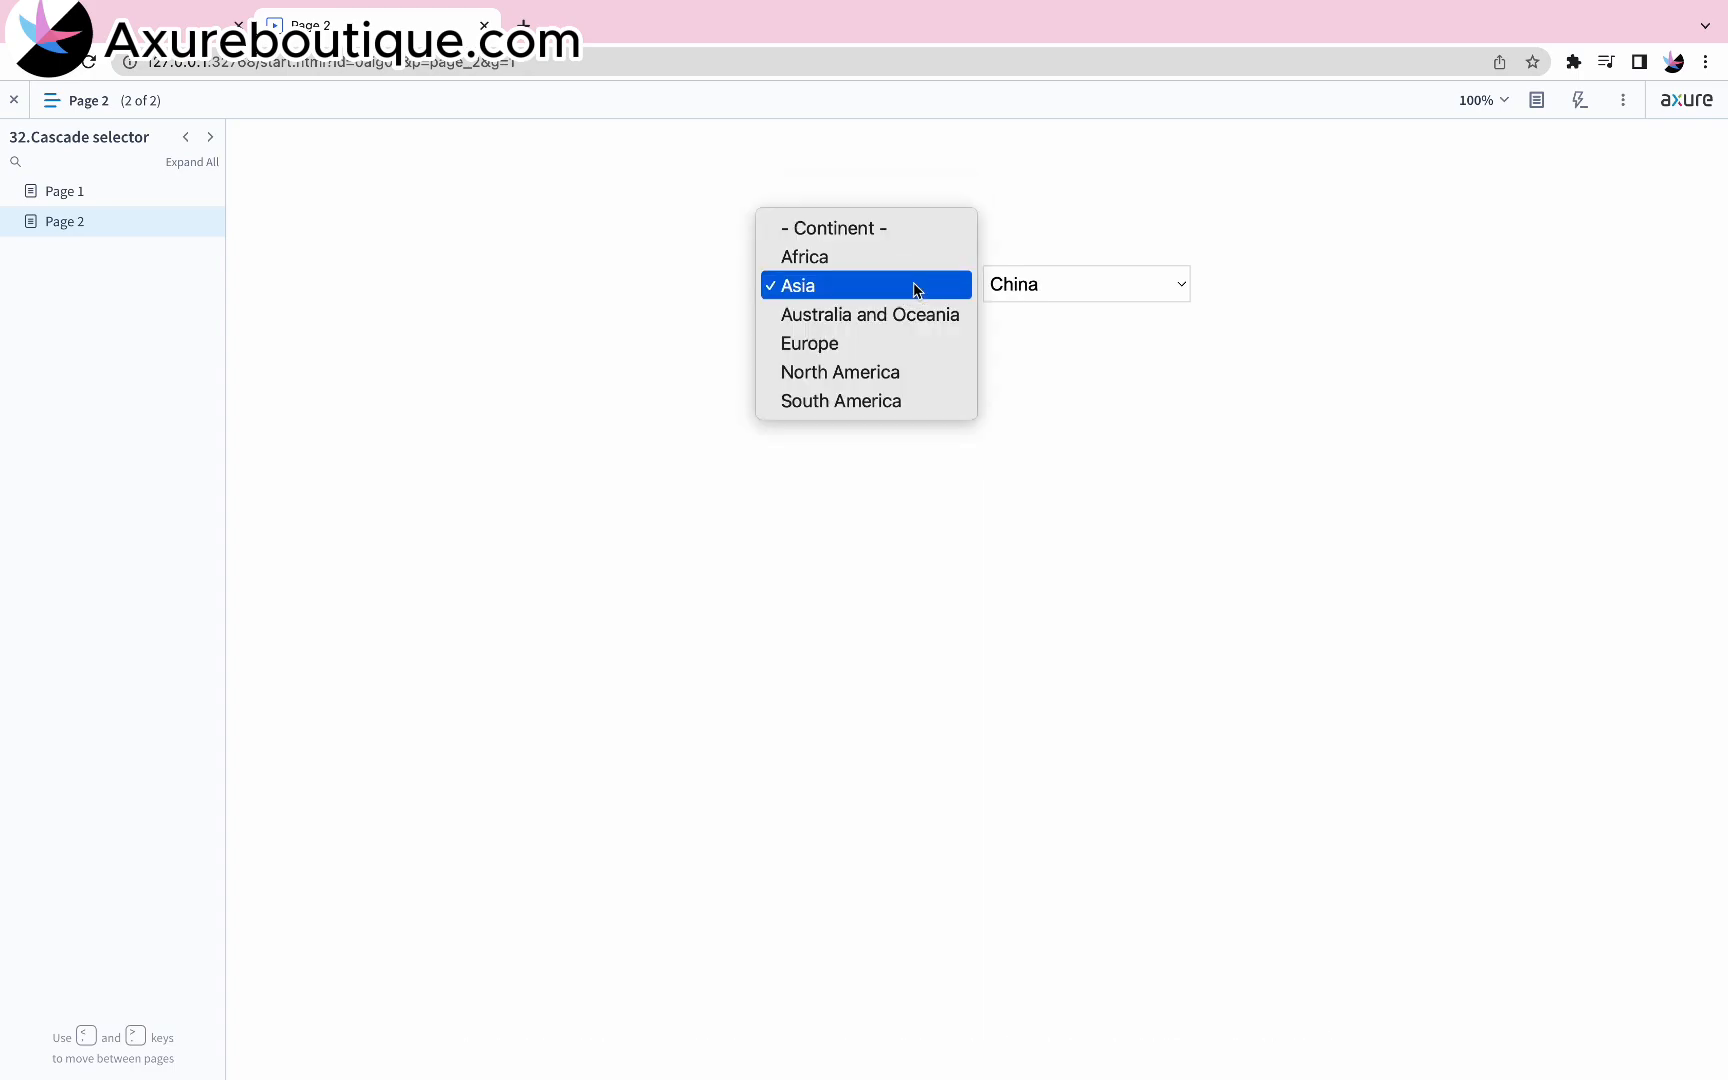
{"action": "left_click", "coordinate": [875, 373]}
{"action": "left_click", "coordinate": [1062, 288]}
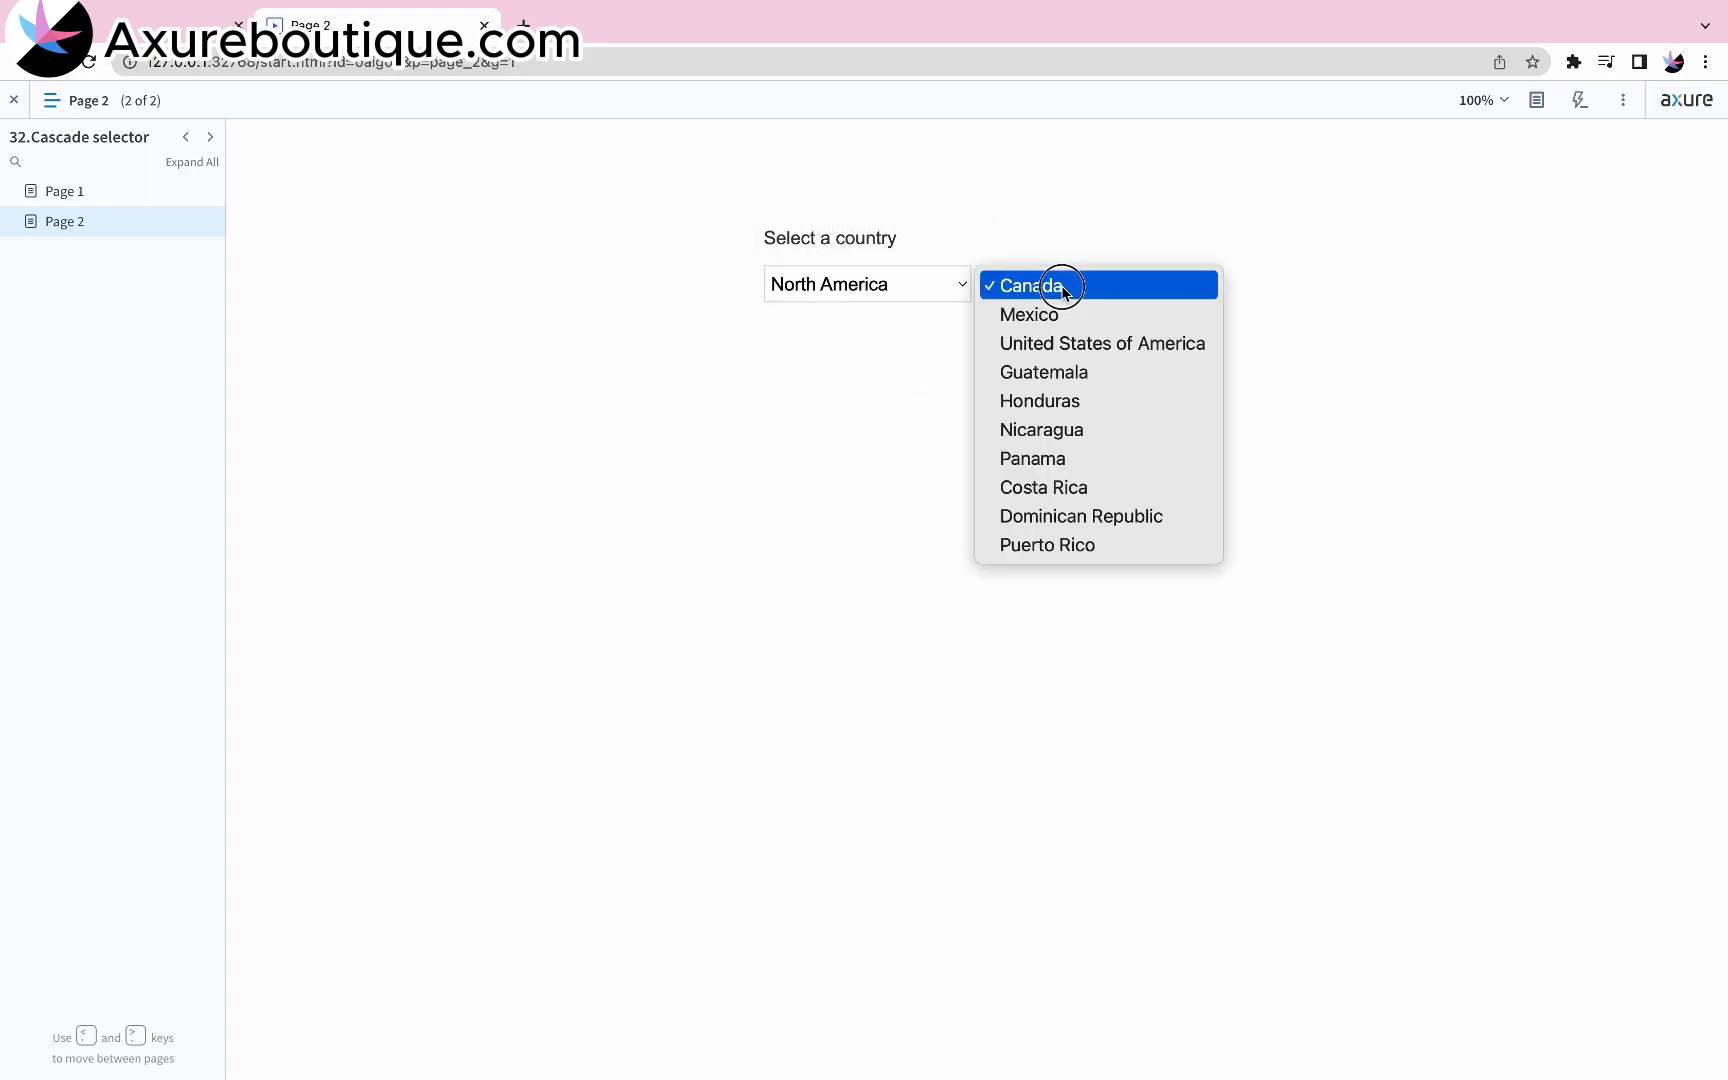
{"action": "left_click", "coordinate": [1066, 402]}
{"action": "left_click", "coordinate": [899, 293]}
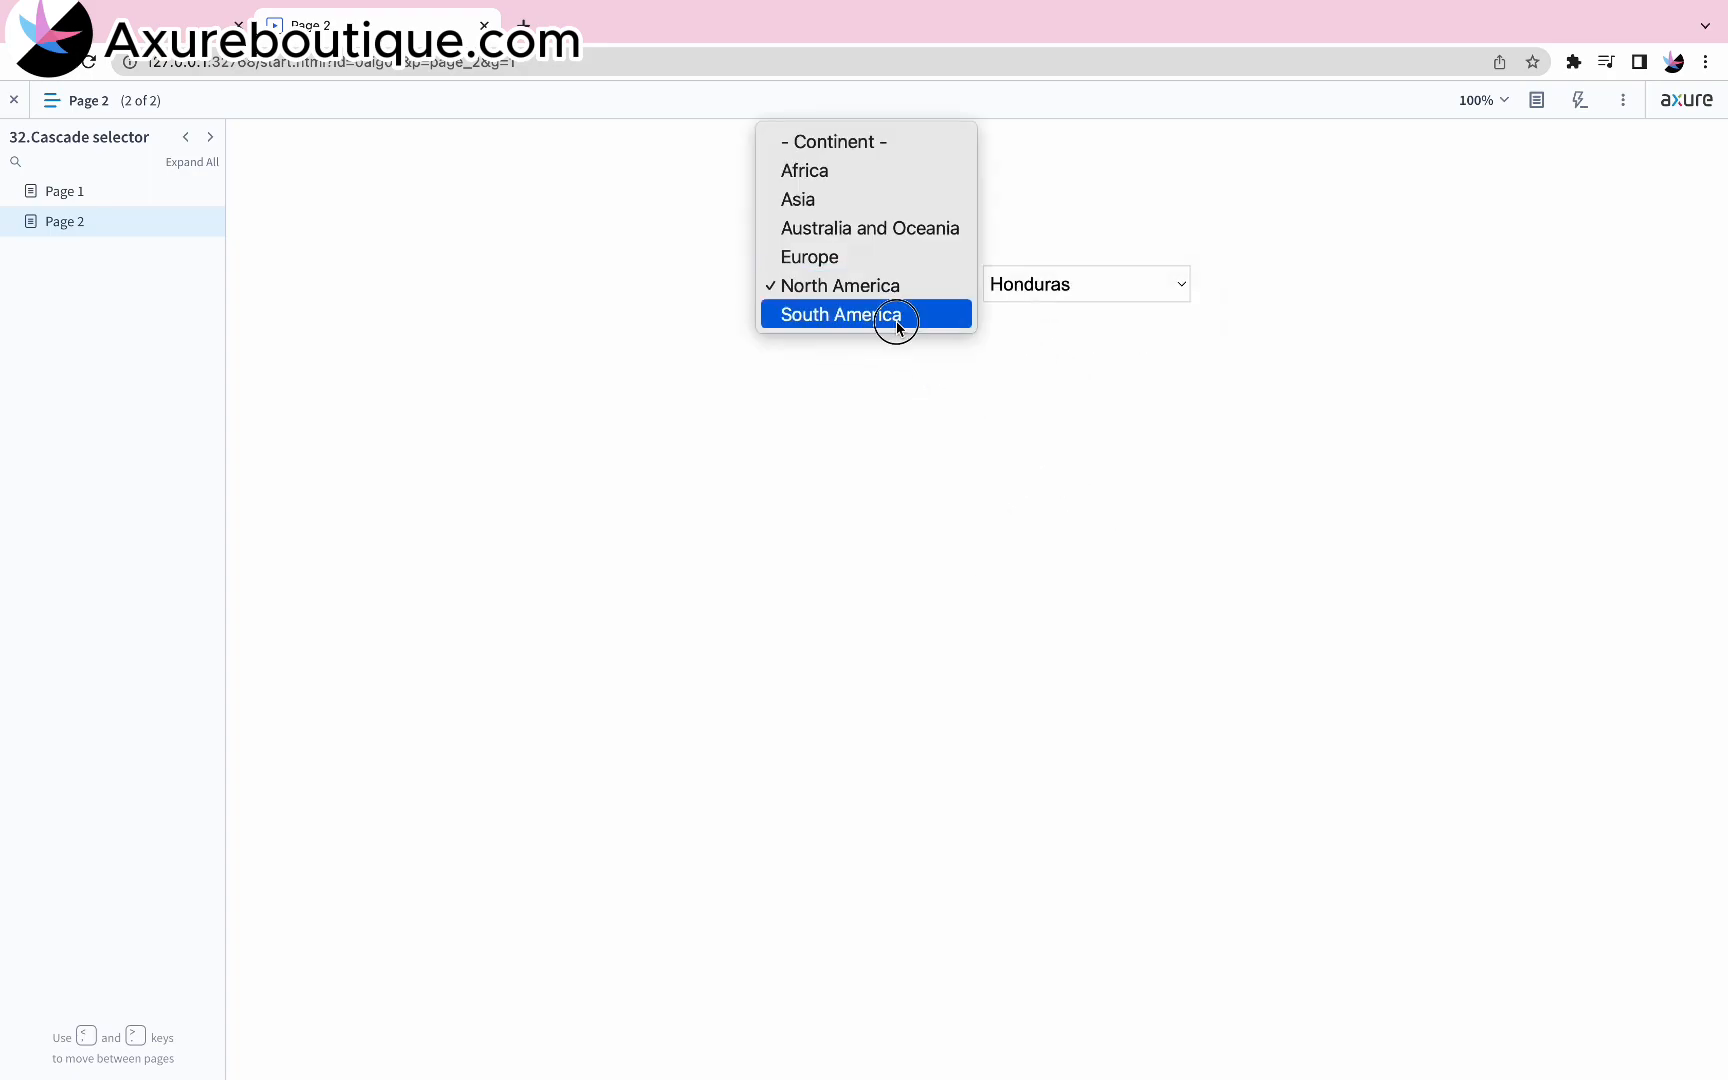
{"action": "left_click", "coordinate": [897, 316]}
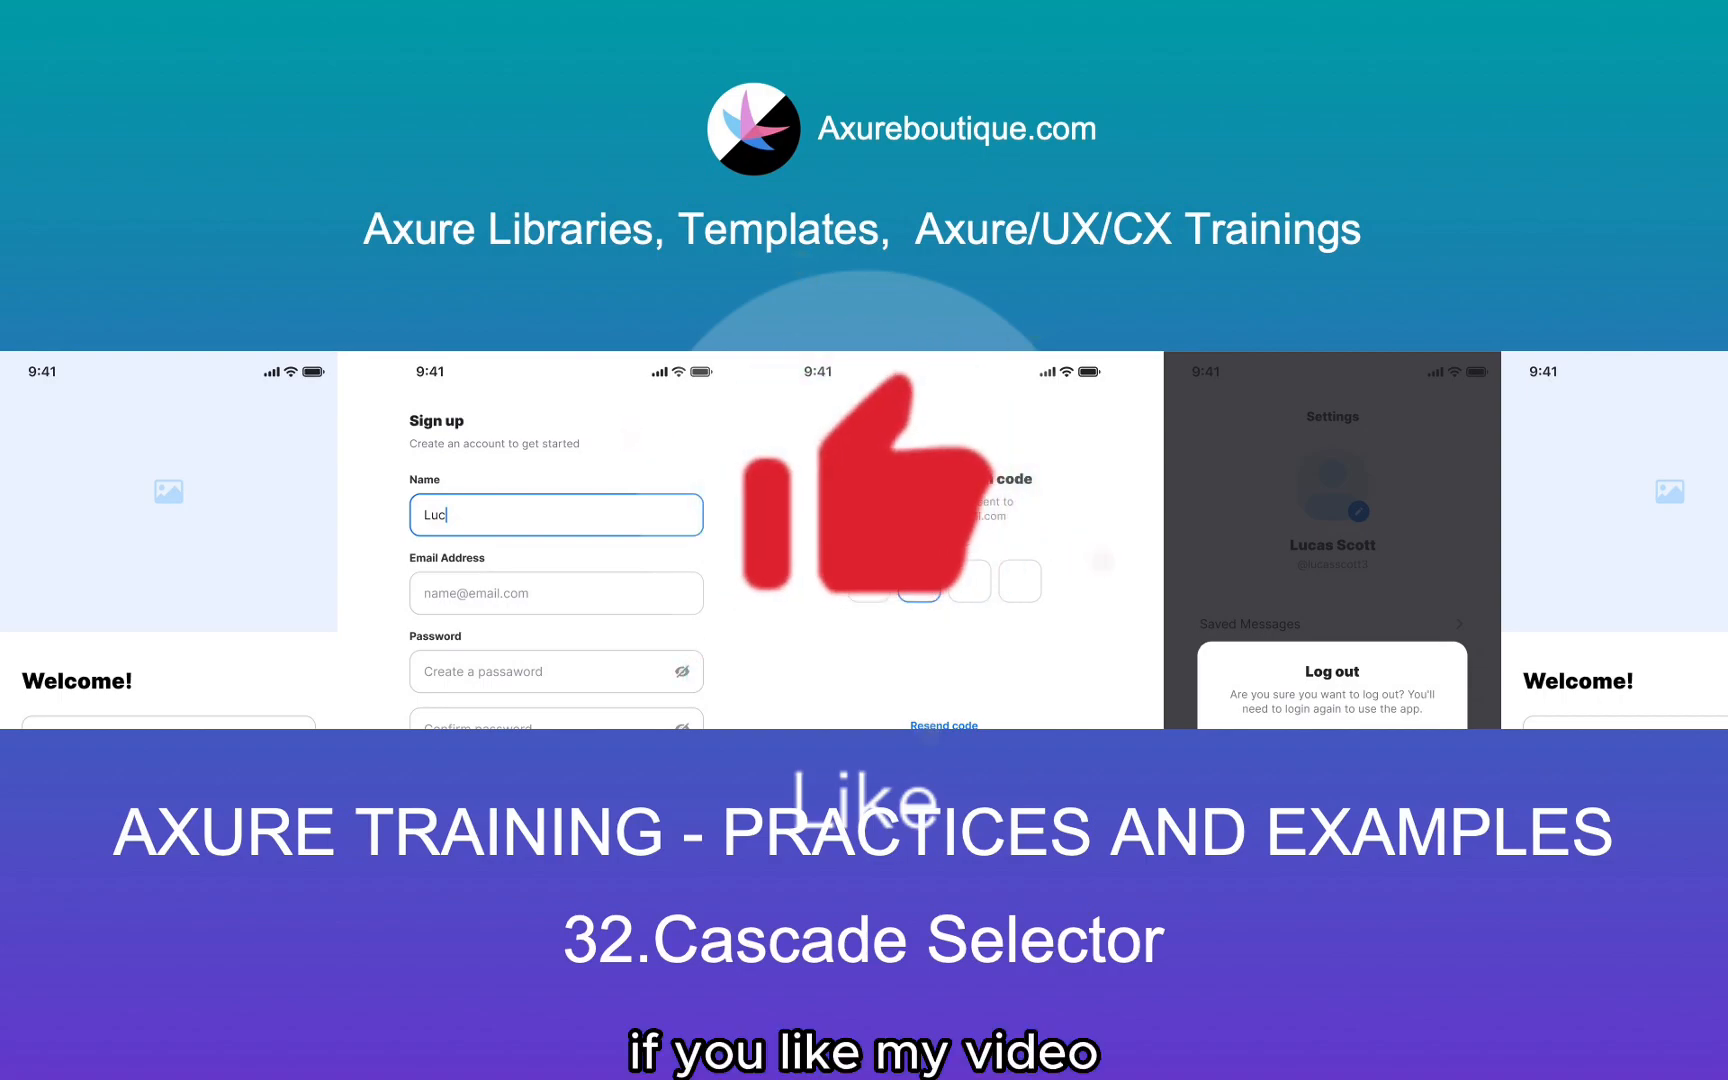